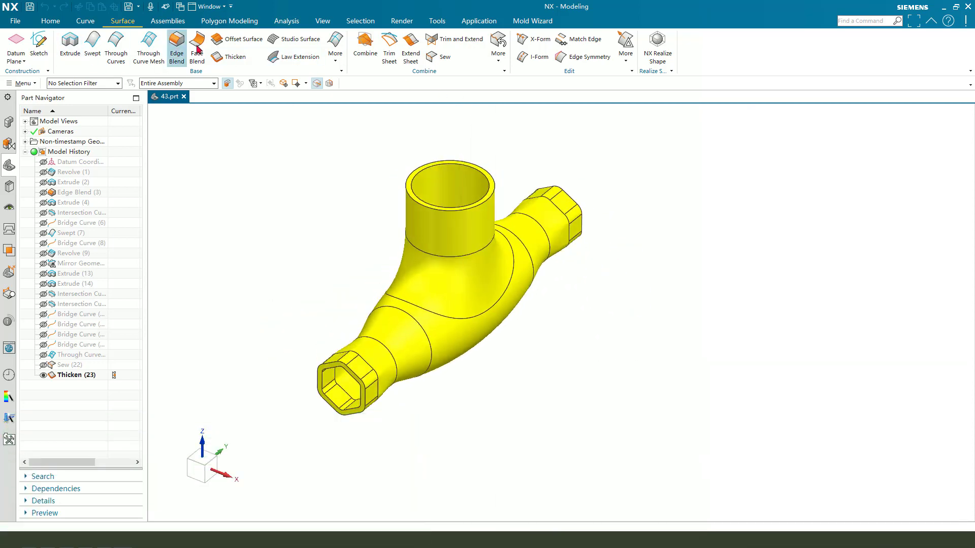
Step: Save the part and cut a section view through the finished fitting on the X plane to inspect its interior
key(ctrl+s)
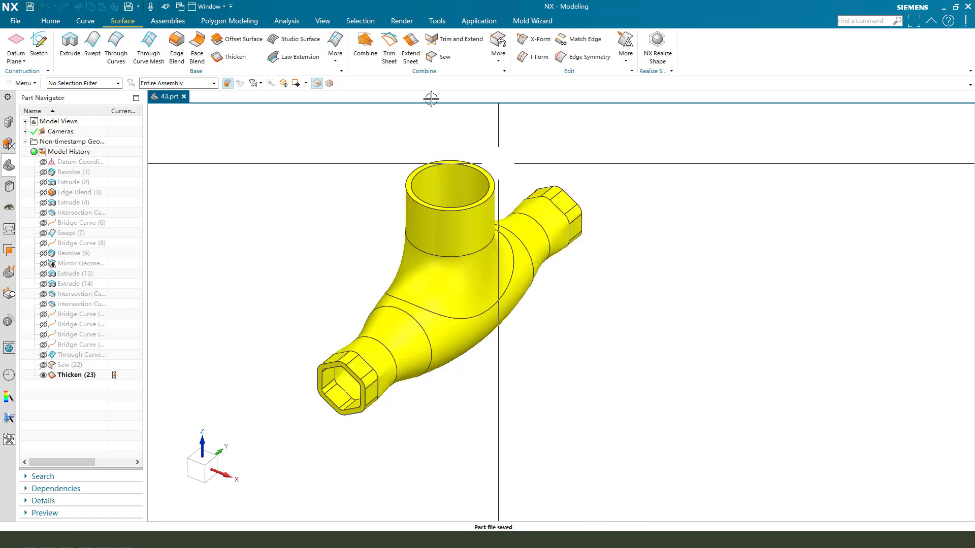
click(323, 21)
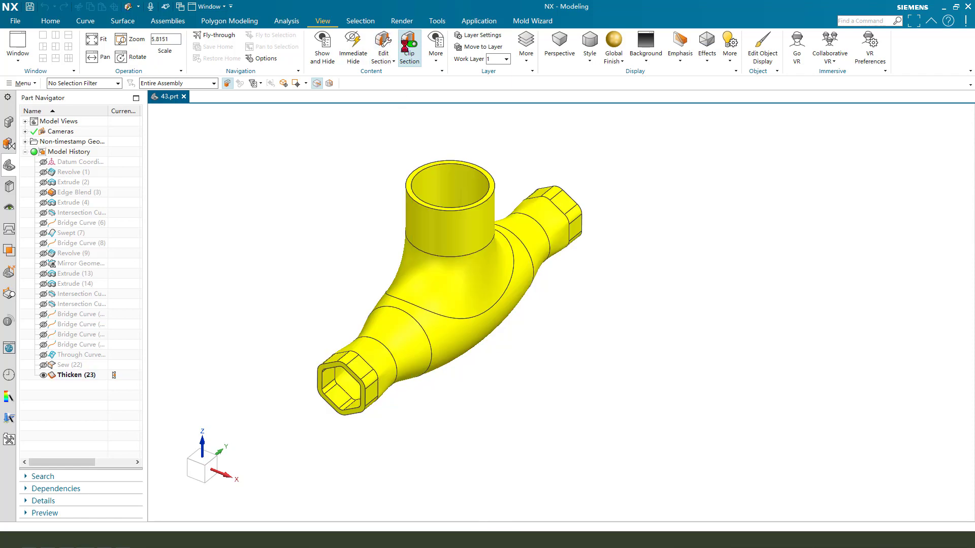
click(406, 46)
click(821, 215)
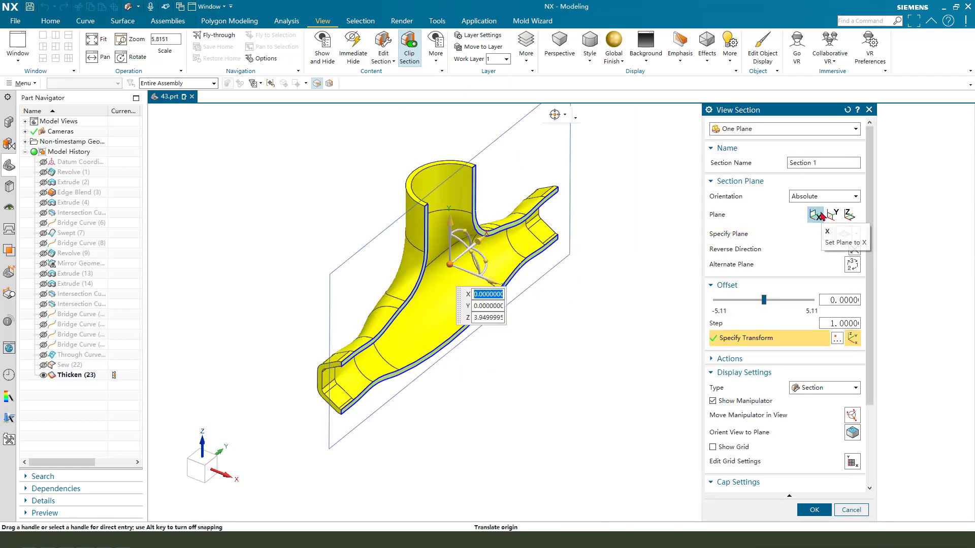
middle_drag(508, 264, 655, 345)
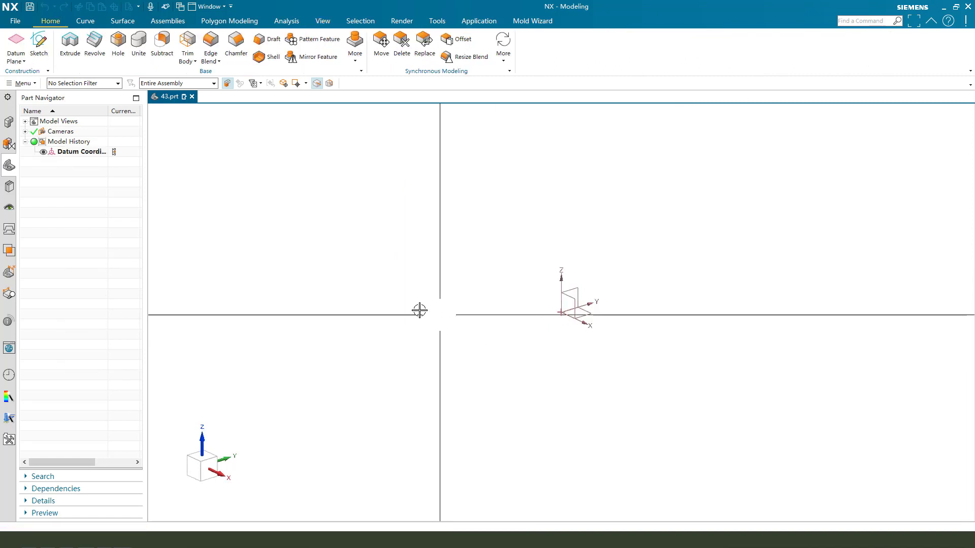
Step: Begin a Revolve with a section sketch on the YZ plane and draw a three-point arc of about 237 mm radius below the origin
click(99, 52)
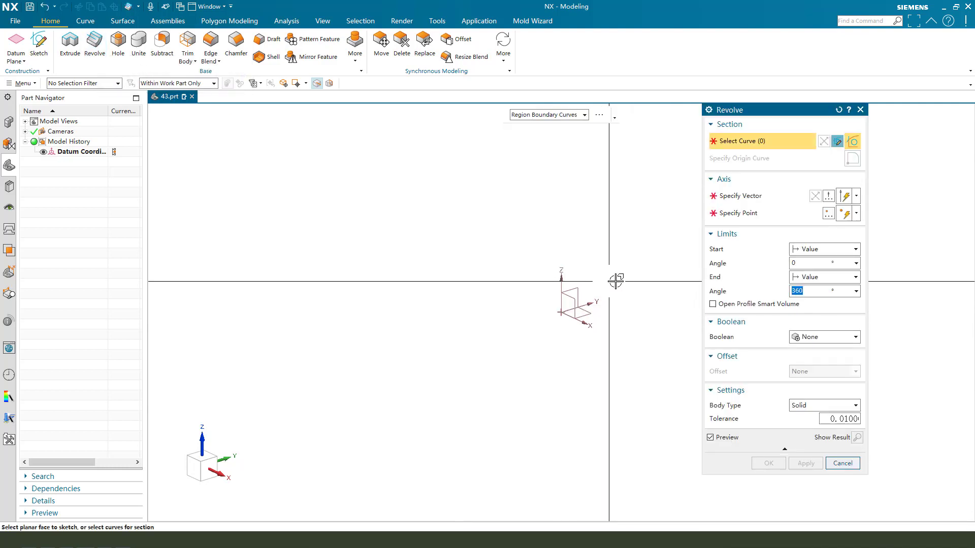
click(579, 285)
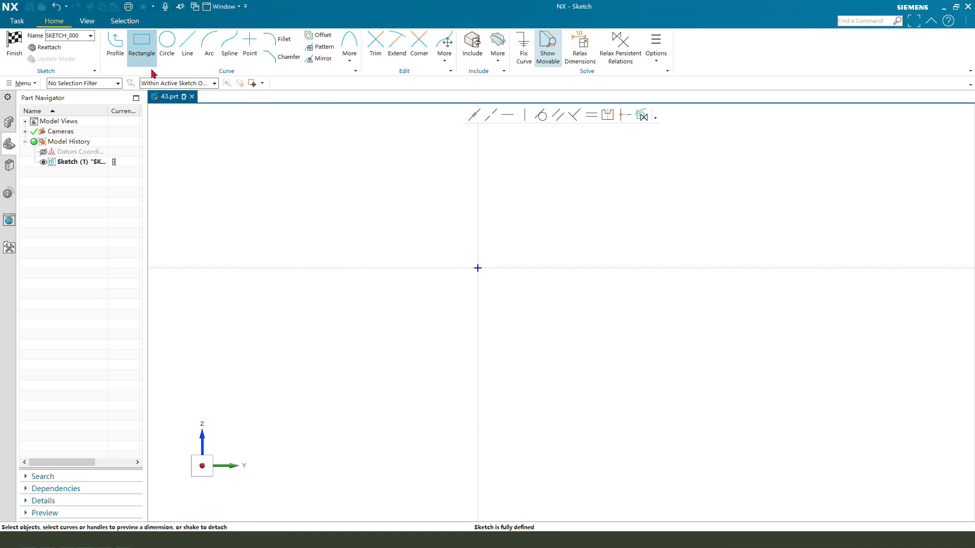
click(209, 45)
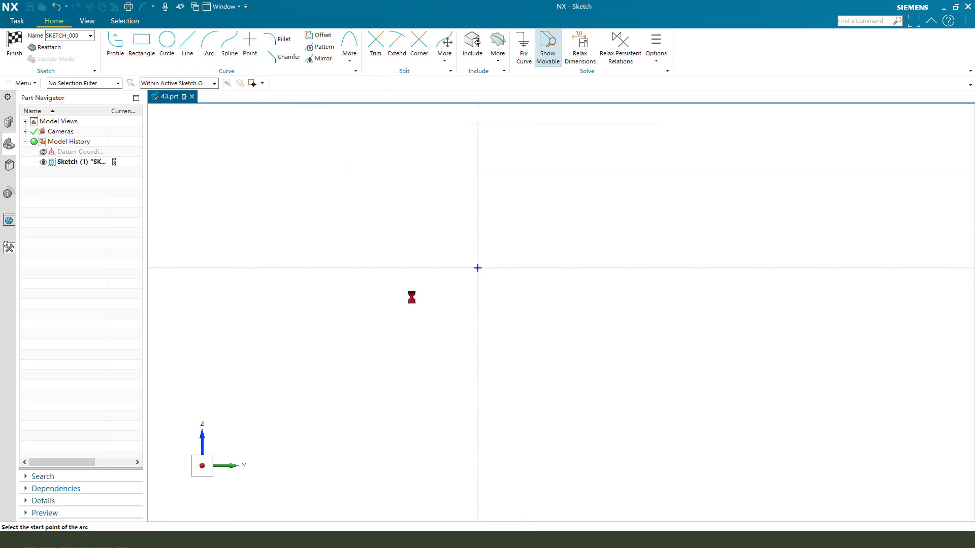
click(371, 325)
click(586, 317)
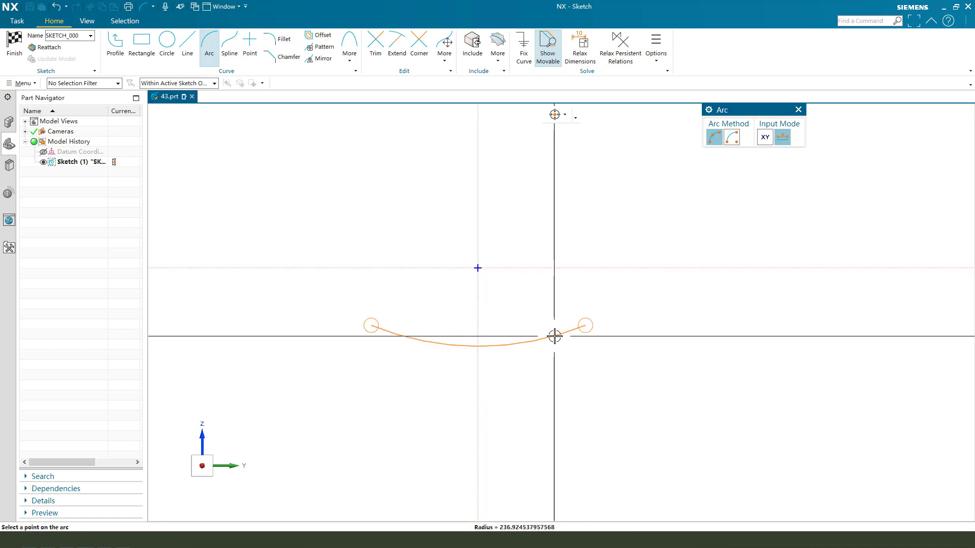
click(555, 335)
key(Escape)
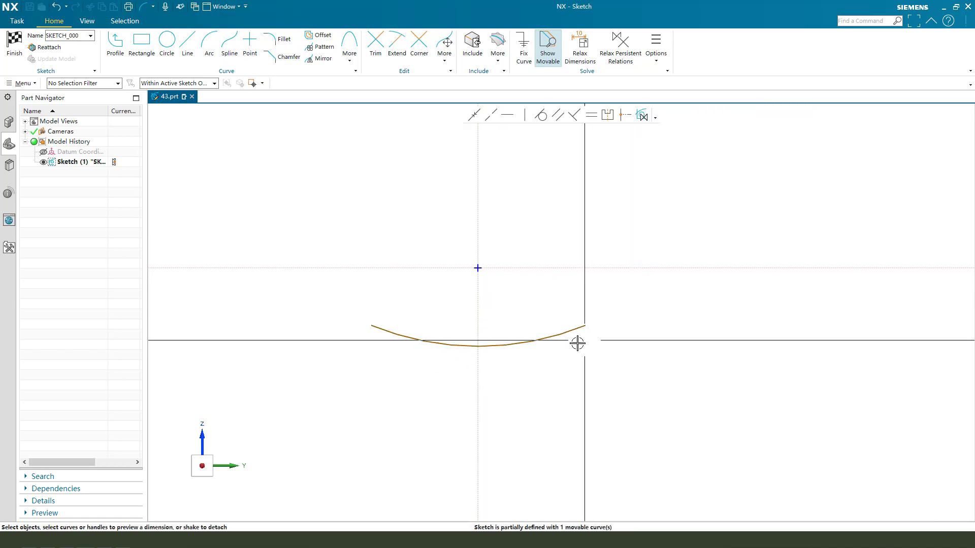
Step: Constrain the arc's centre point to lie on the vertical sketch axis with a persistent relation
click(556, 336)
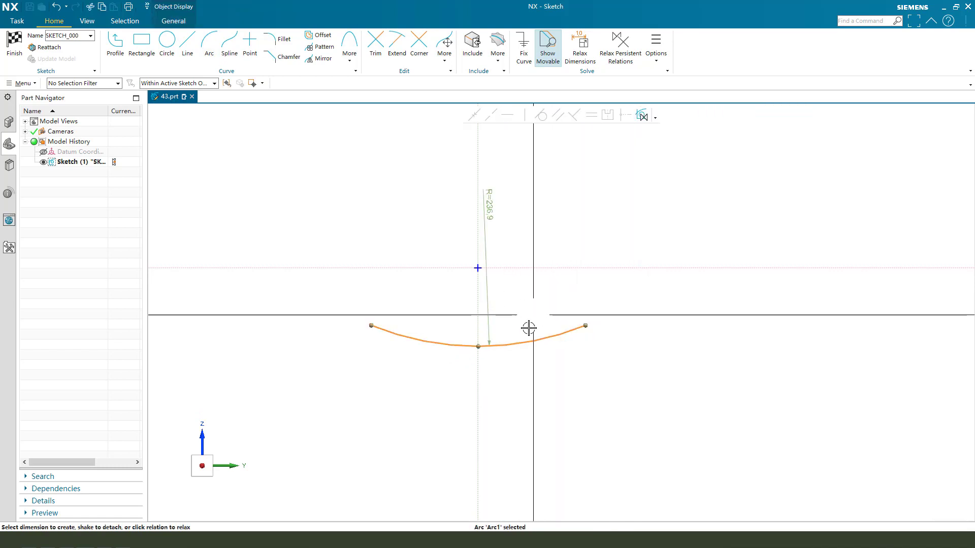
scroll(508, 328, down, 2)
scroll(495, 161, up, 1)
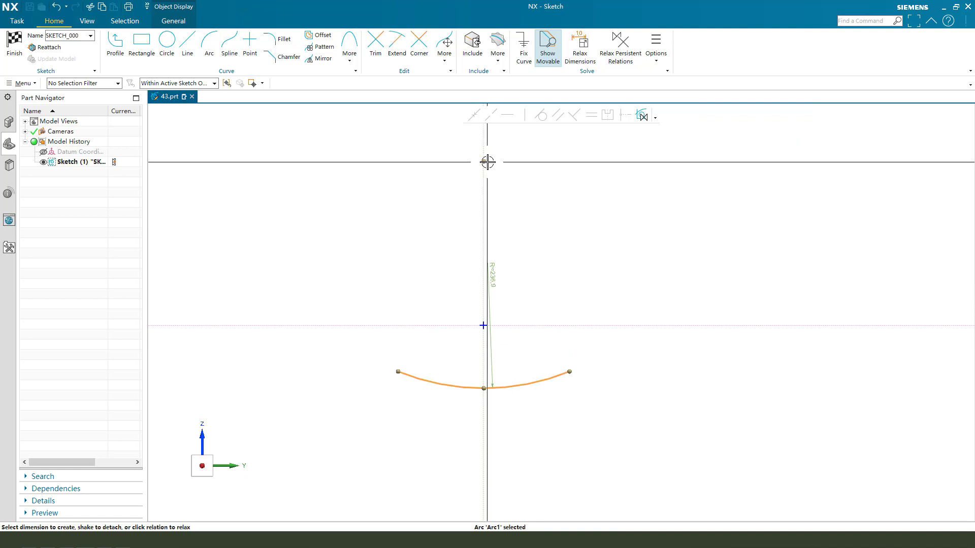
click(485, 192)
click(475, 117)
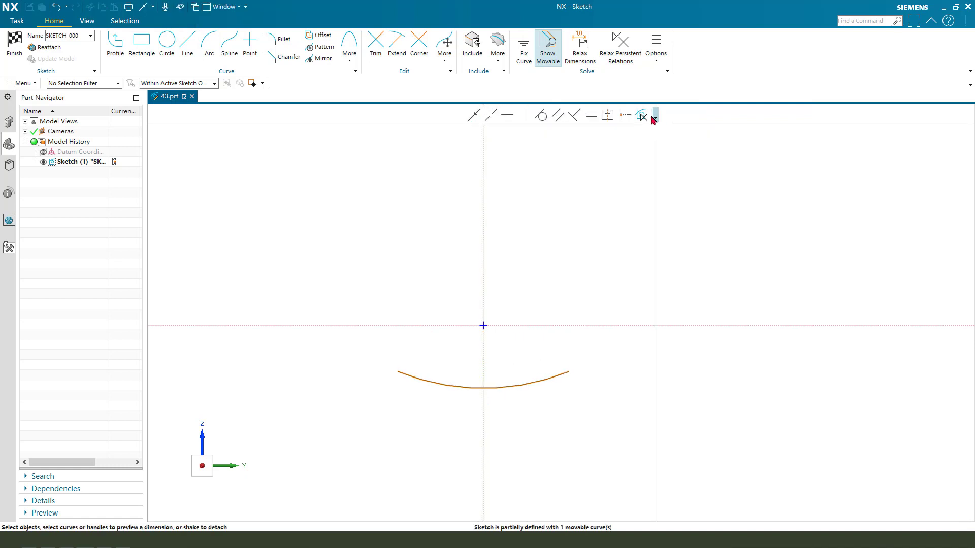
click(528, 384)
click(485, 137)
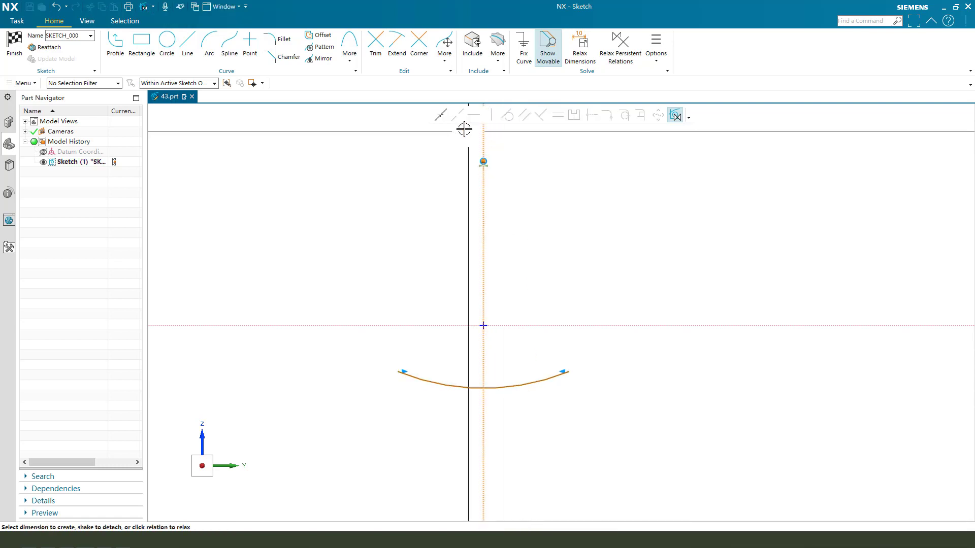
click(441, 116)
Step: Align the arc's two endpoints horizontally
scroll(506, 330, down, 2)
scroll(506, 330, up, 2)
click(530, 287)
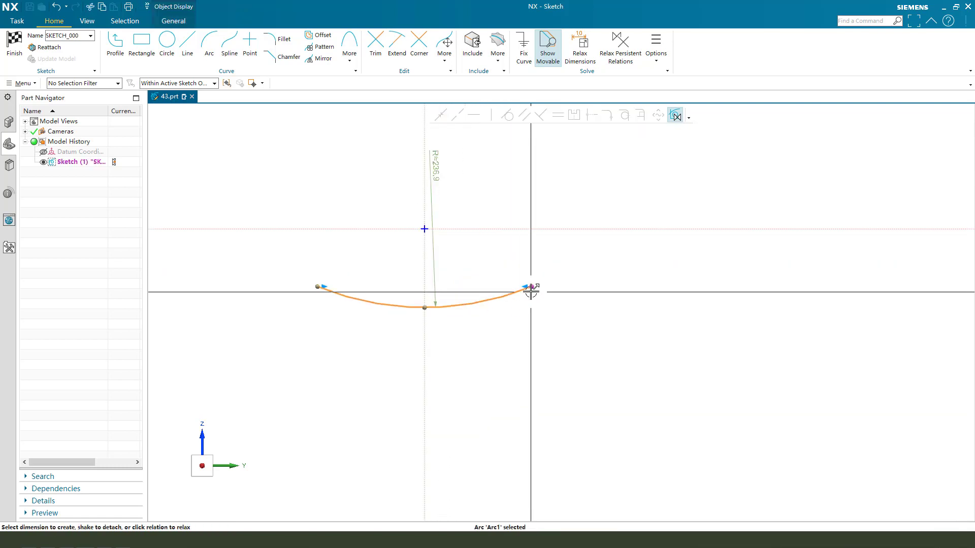
click(317, 287)
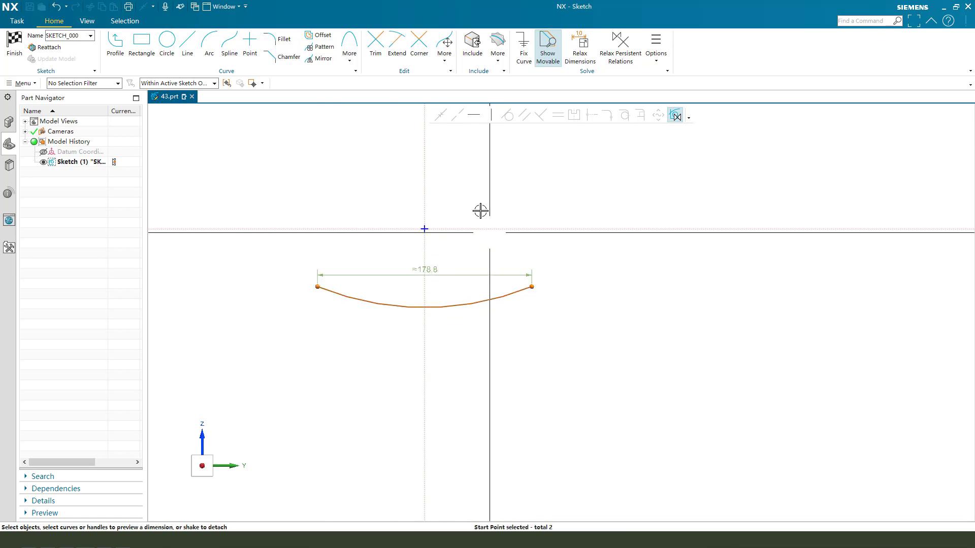
click(474, 116)
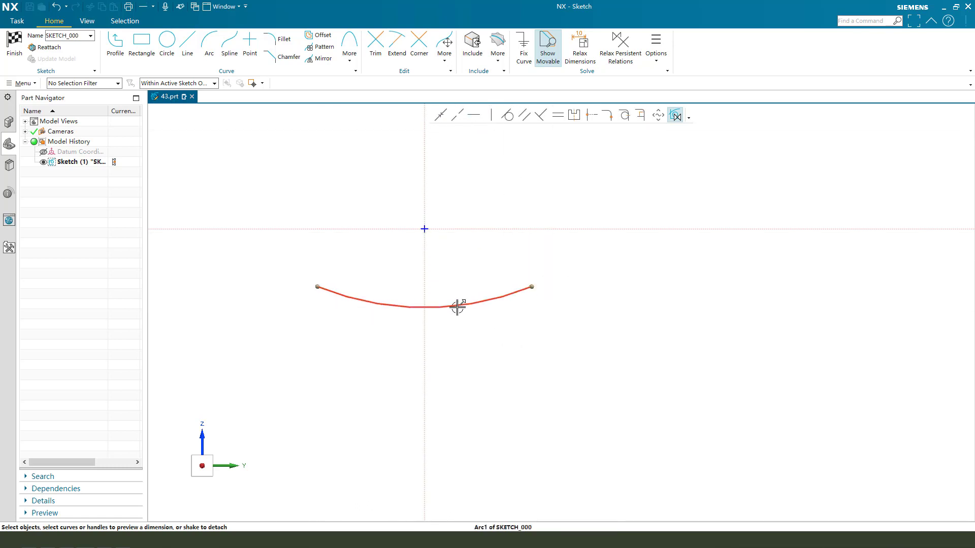
Step: Dimension the arc's endpoint 3.6 mm from the horizontal axis and scale the entire sketch to that value
click(531, 286)
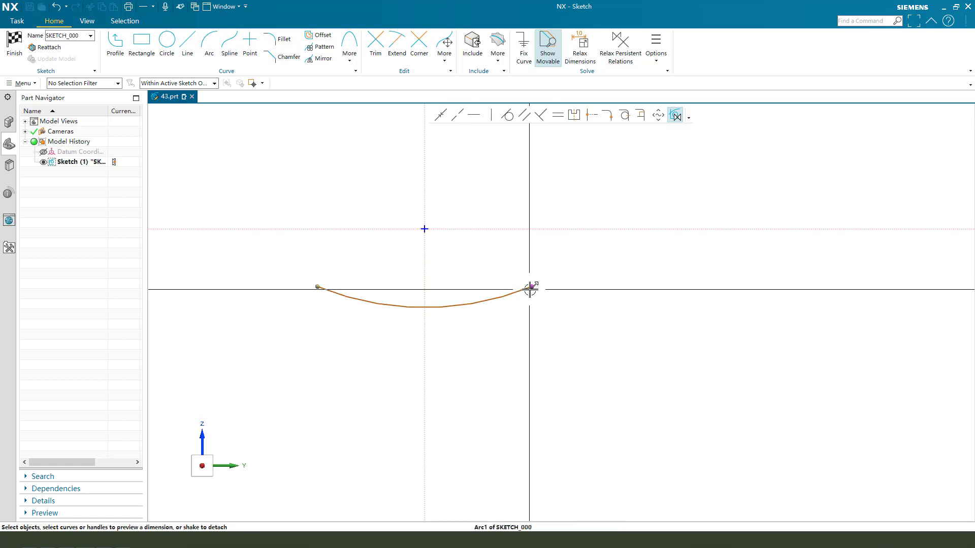
click(545, 230)
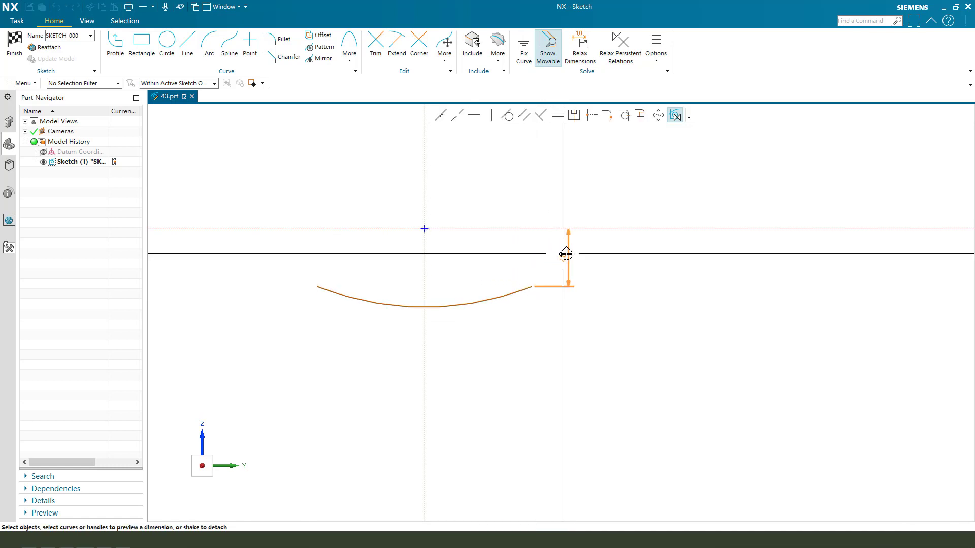
click(572, 257)
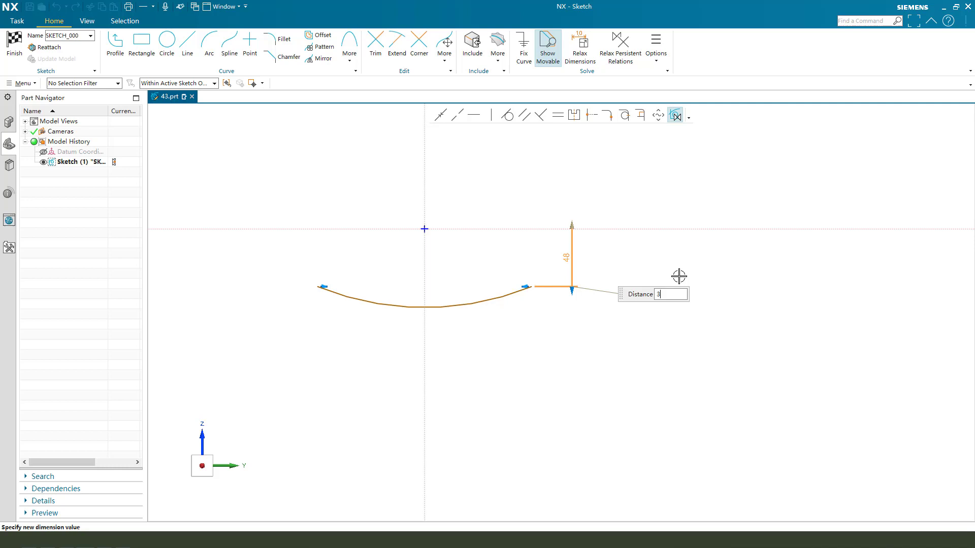
text(3.6)
key(Return)
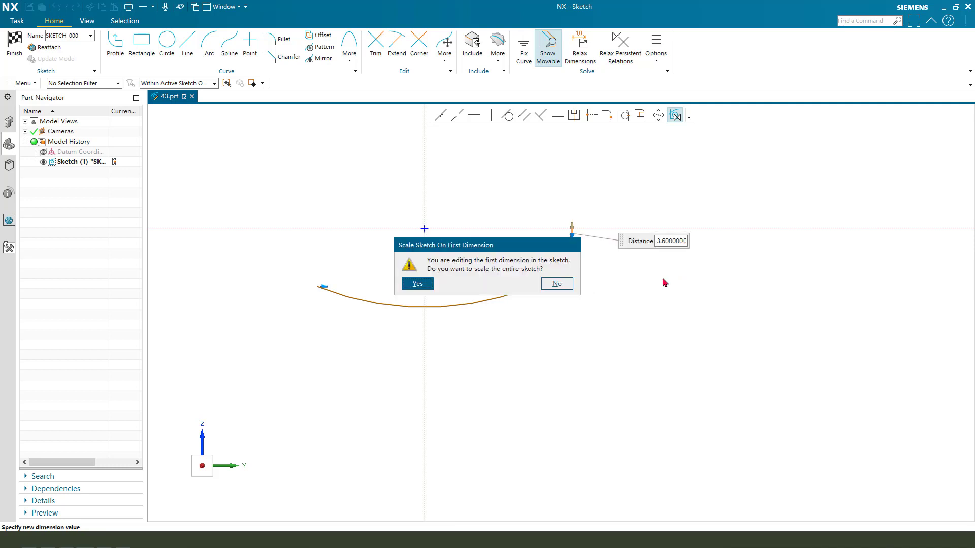
key(Return)
scroll(428, 242, up, 3)
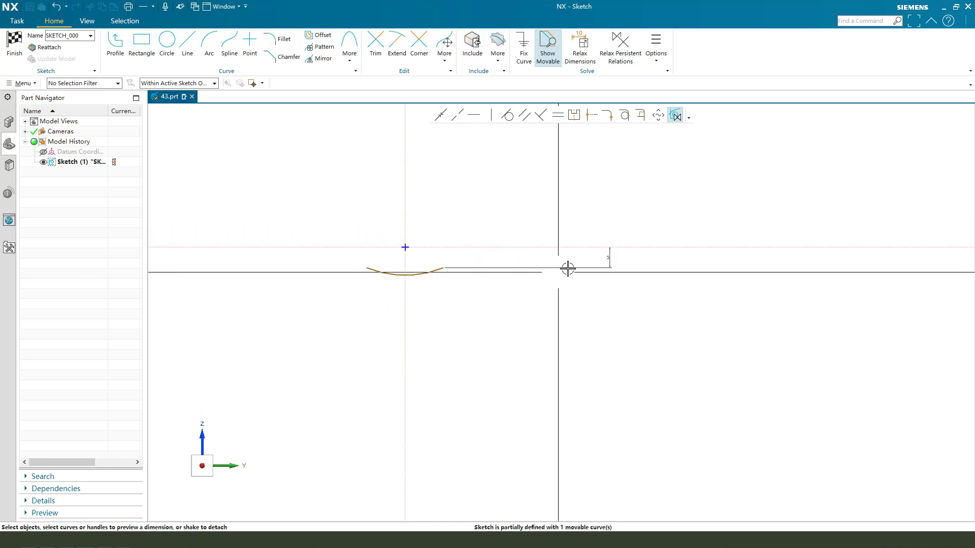
mouse_move(568, 268)
mouse_down()
mouse_move(602, 265)
mouse_move(457, 252)
mouse_move(424, 284)
mouse_move(435, 308)
mouse_up()
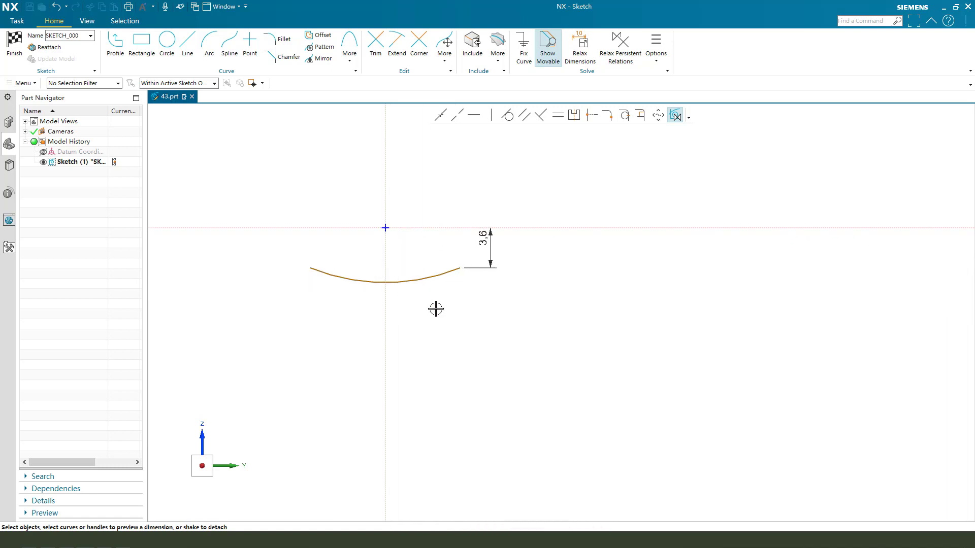
Step: Dimension the arc's lowest point 4.6 mm from the horizontal axis
click(398, 280)
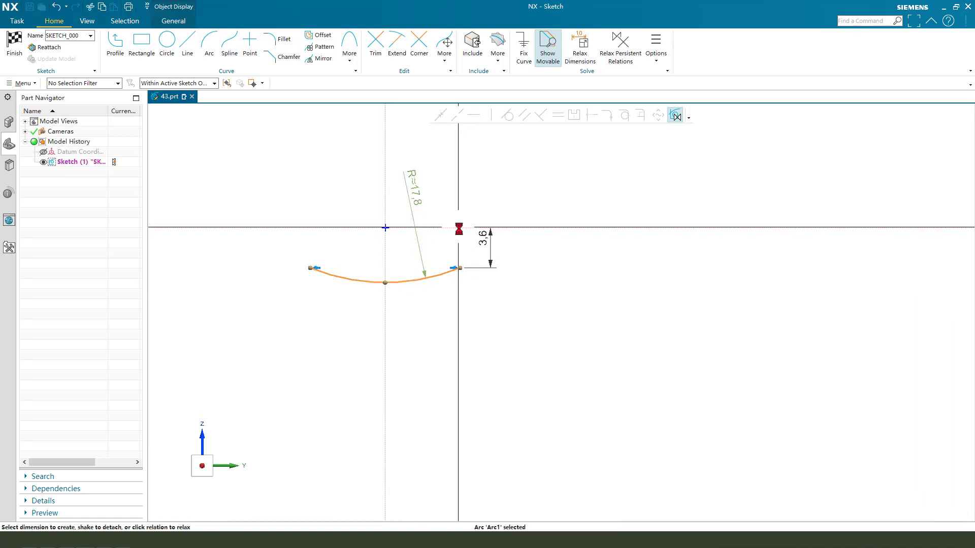
mouse_move(459, 229)
mouse_down()
mouse_move(407, 255)
mouse_move(544, 257)
mouse_move(662, 279)
mouse_up()
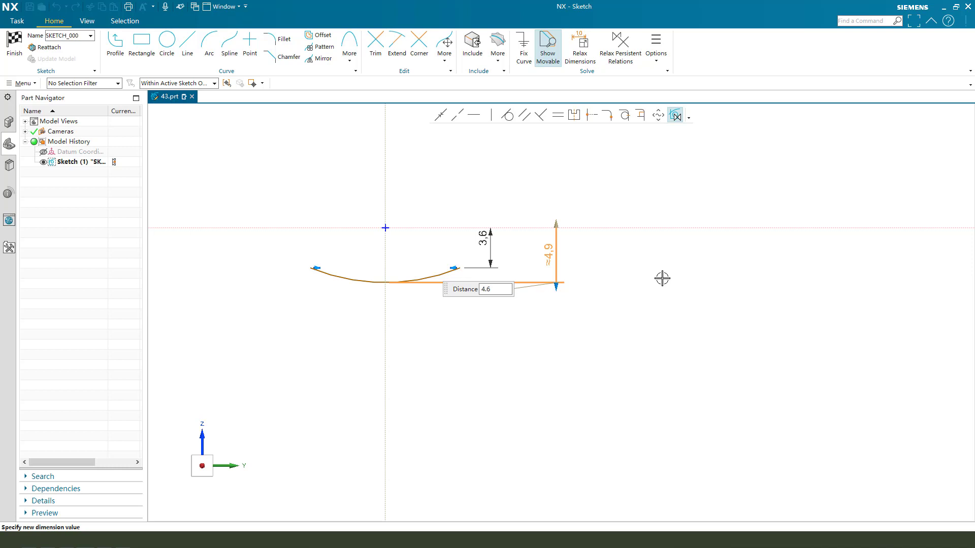
key(Return)
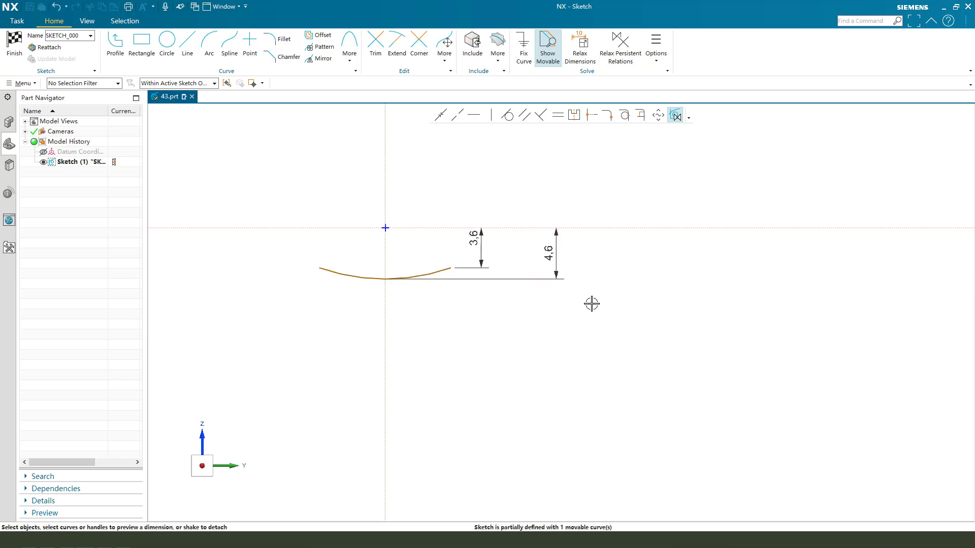
Step: Dimension the distance between the arc's endpoints as 16 mm and tidy the placement of the 3.6 mm dimension
scroll(407, 293, up, 3)
click(495, 251)
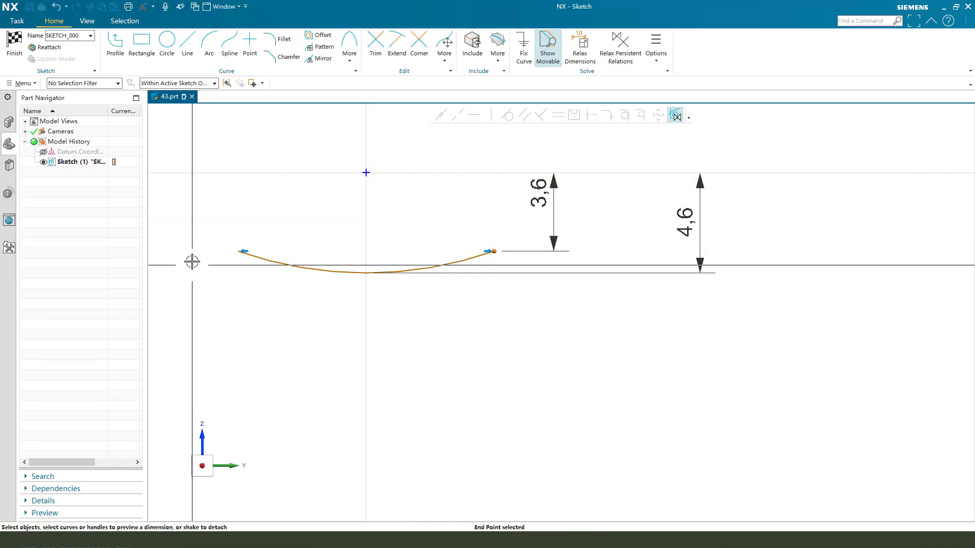
click(257, 259)
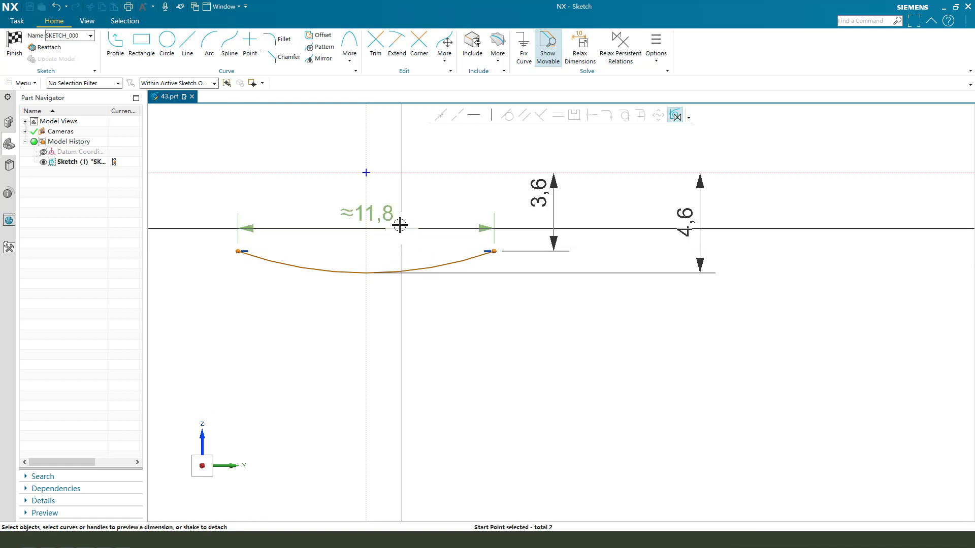
drag(398, 220, 428, 401)
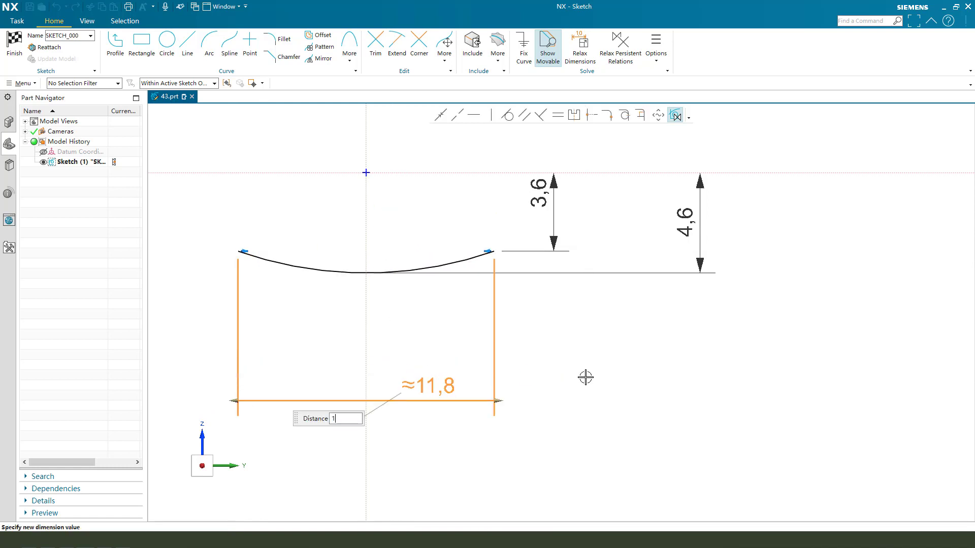
text(16)
key(Return)
scroll(607, 361, up, 2)
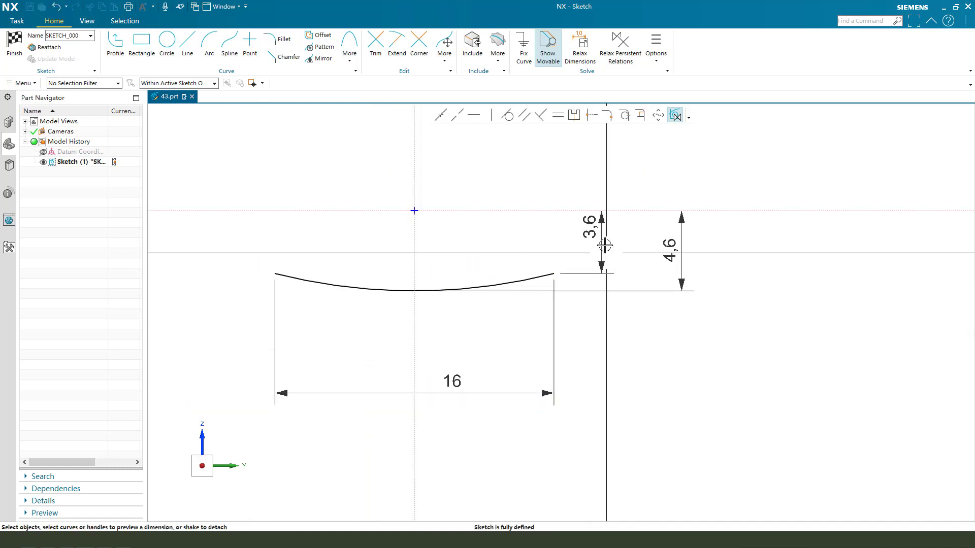
mouse_move(598, 230)
mouse_down()
mouse_move(579, 232)
mouse_move(608, 234)
mouse_up()
scroll(578, 232, down, 2)
scroll(609, 234, up, 2)
scroll(649, 265, down, 3)
scroll(445, 163, up, 1)
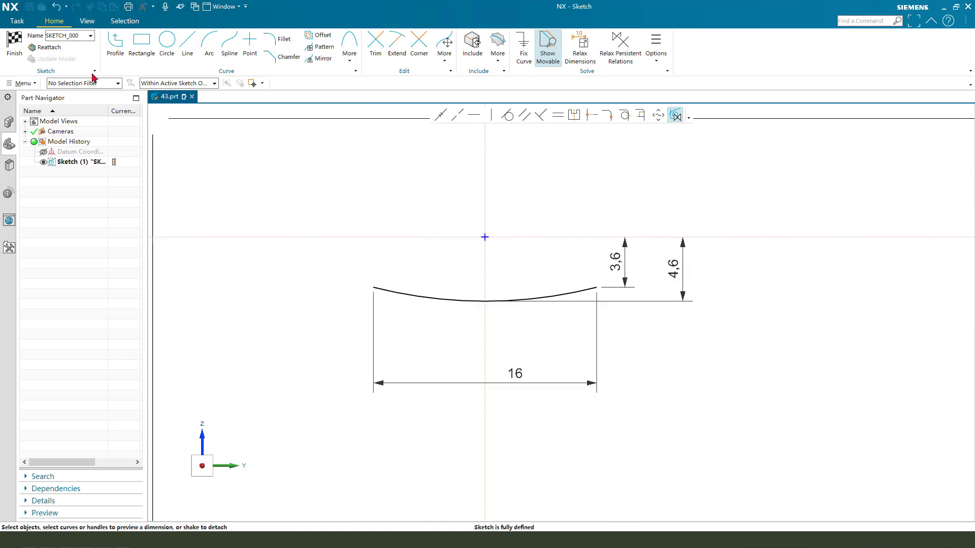
Step: Finish the sketch and revolve the arc 360° about the Y axis as a sheet body
click(15, 50)
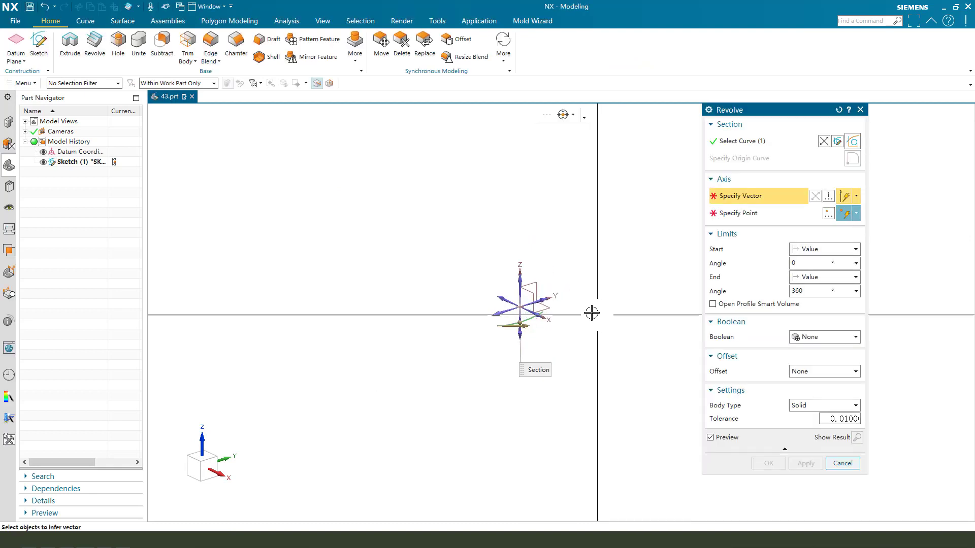
click(557, 298)
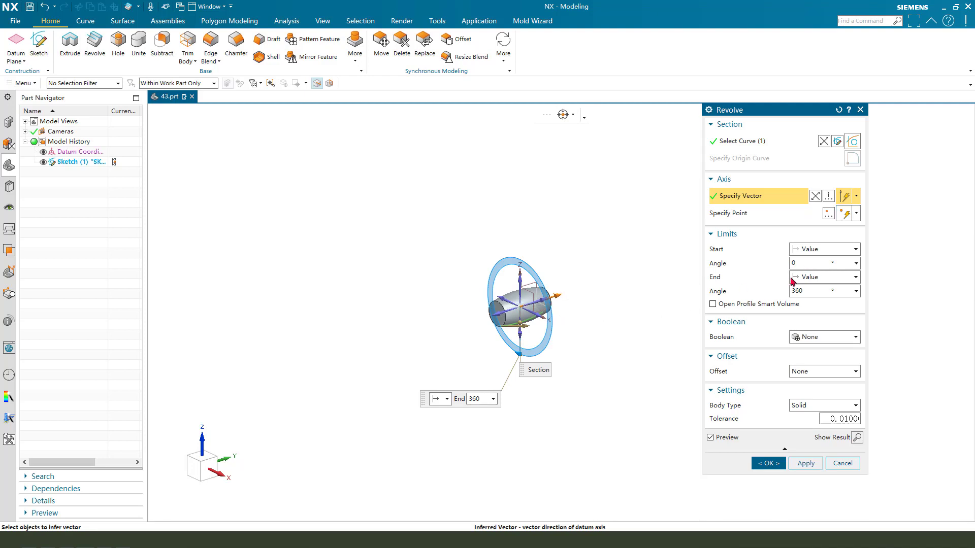
scroll(562, 320, up, 4)
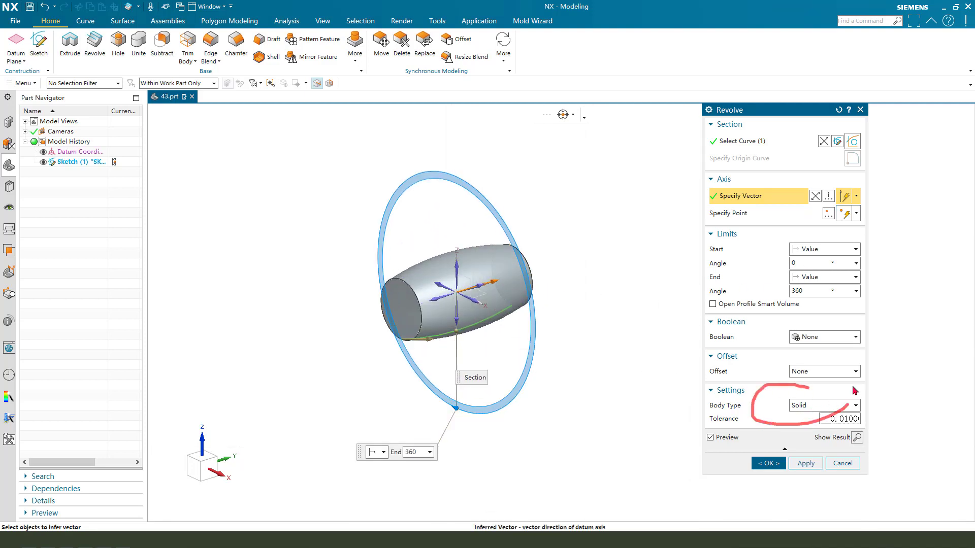
click(818, 407)
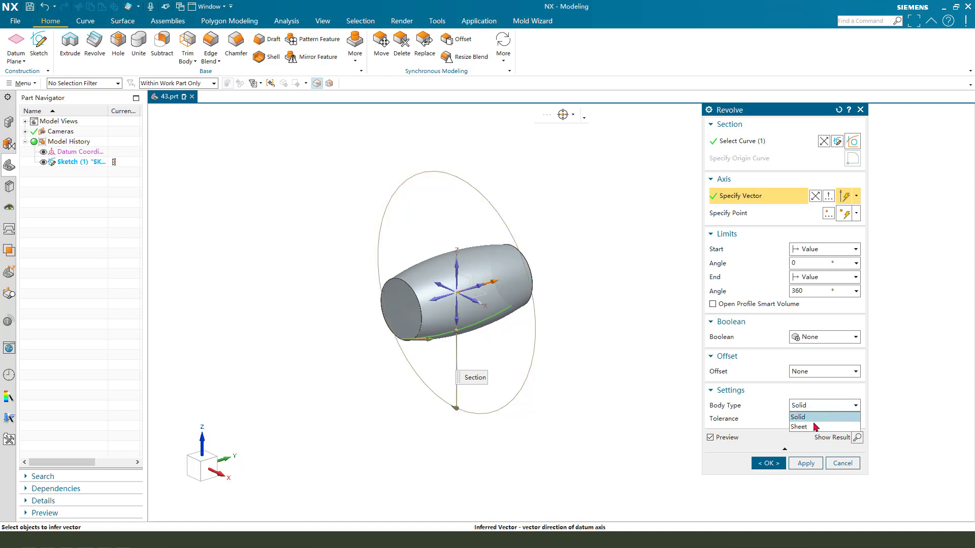
click(813, 427)
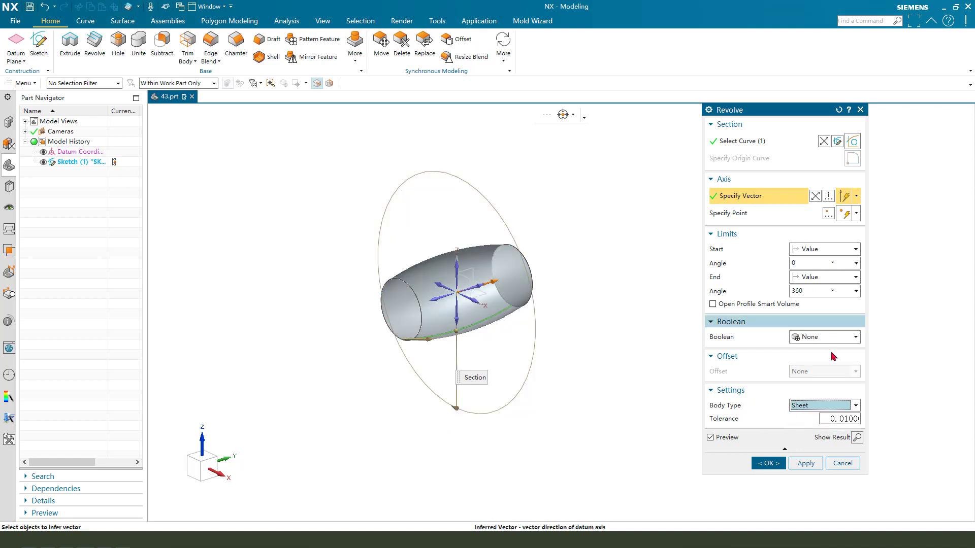
click(771, 463)
mouse_move(510, 320)
middle_down()
mouse_move(475, 307)
mouse_move(503, 305)
middle_up()
mouse_move(447, 285)
middle_down()
mouse_move(458, 291)
mouse_move(436, 300)
middle_up()
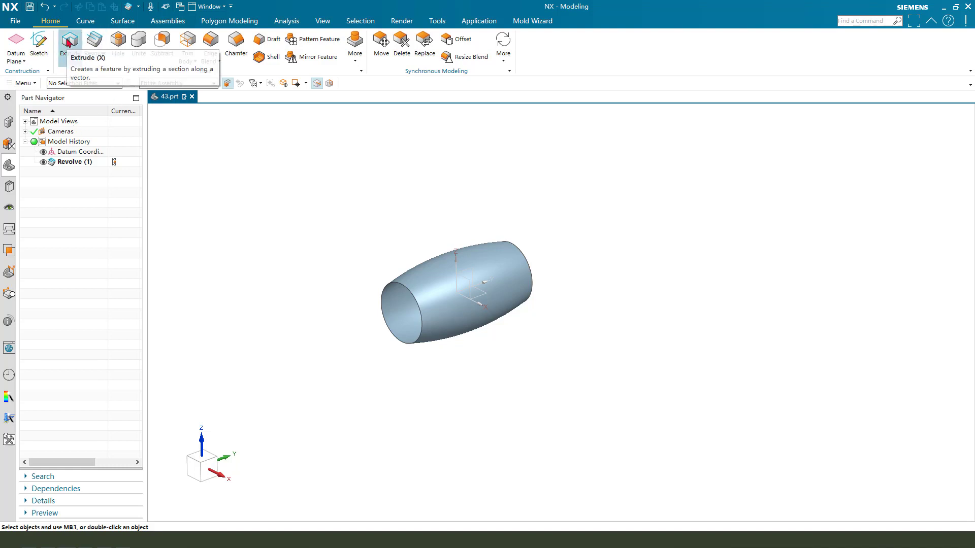
Step: Begin an extrusion with a sketch on the XZ plane and draw an origin-centred hexagon with about 2 mm inscribed radius and 0° rotation
click(67, 43)
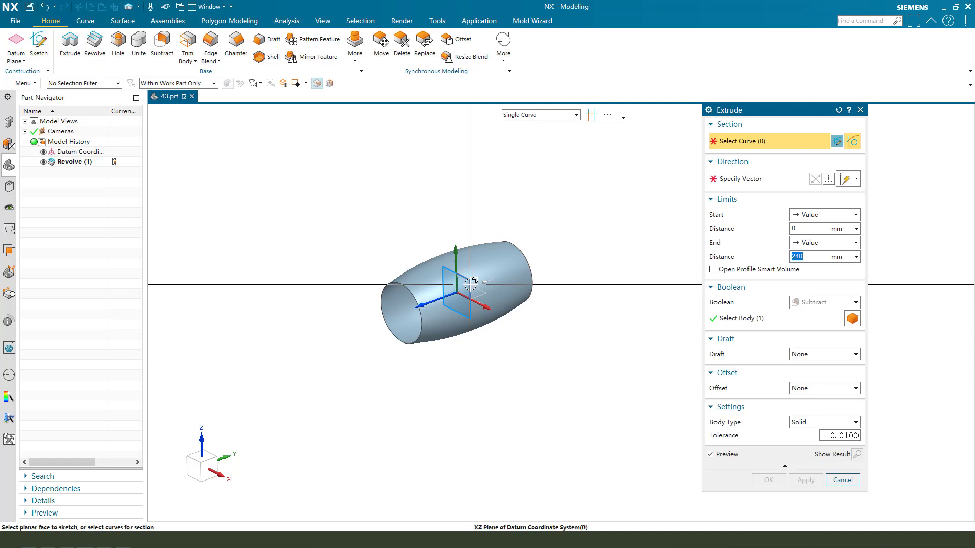
click(612, 322)
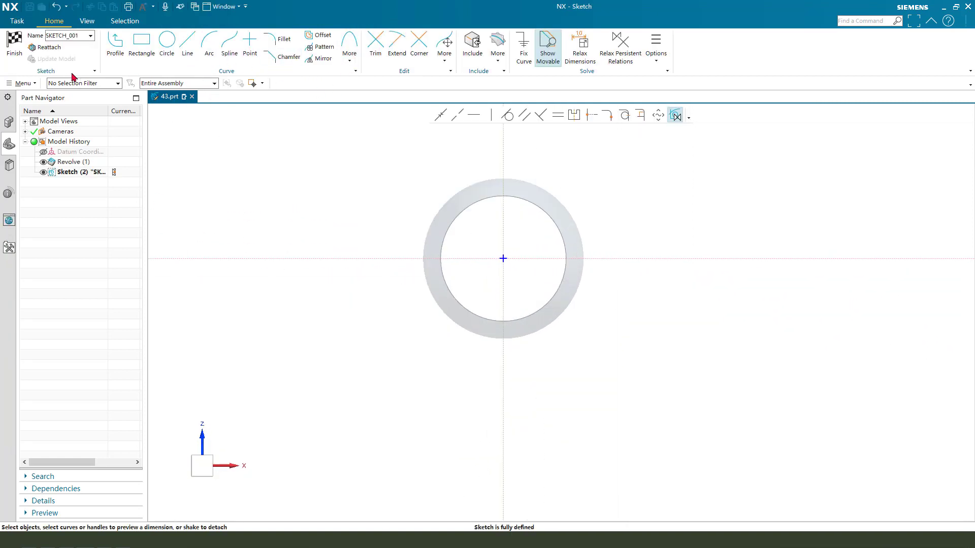
click(24, 83)
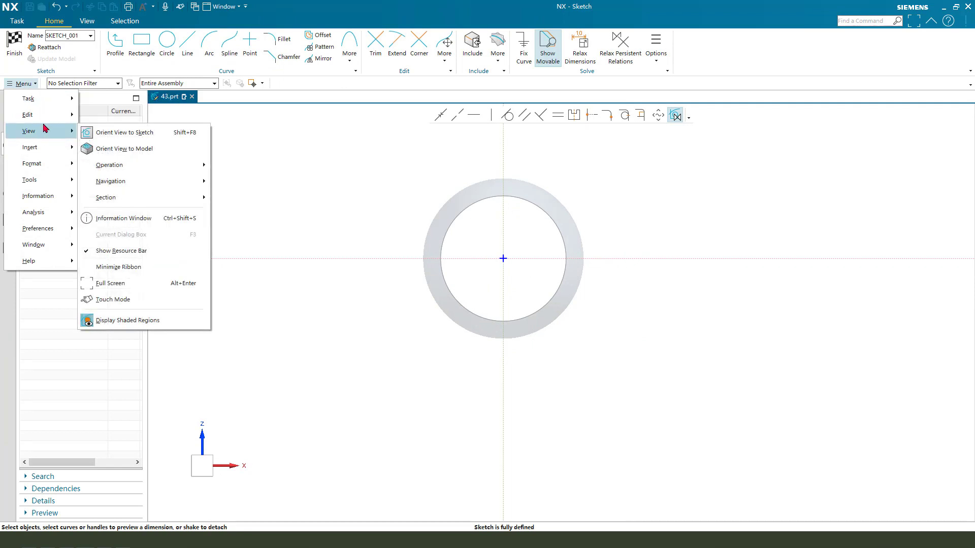
mouse_move(44, 150)
mouse_move(157, 165)
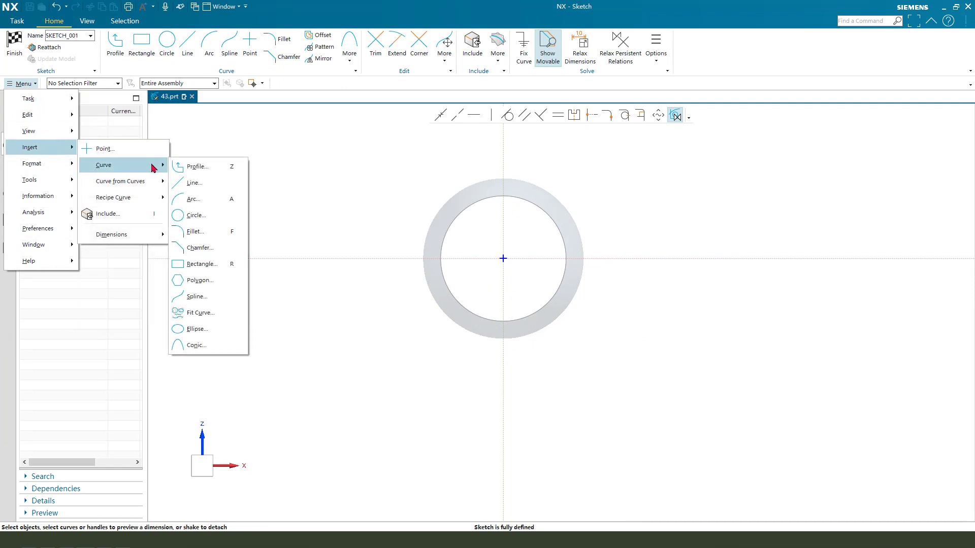
click(198, 281)
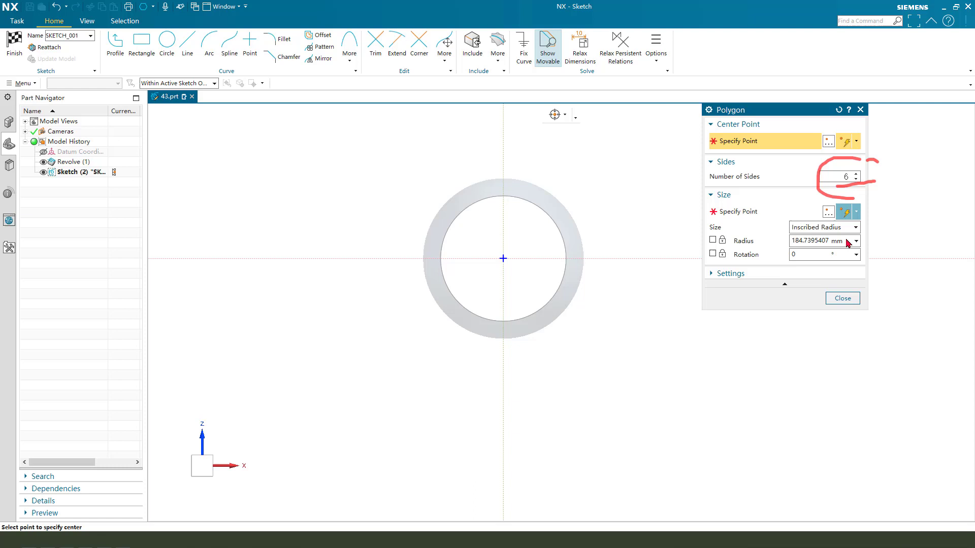
click(847, 243)
click(504, 258)
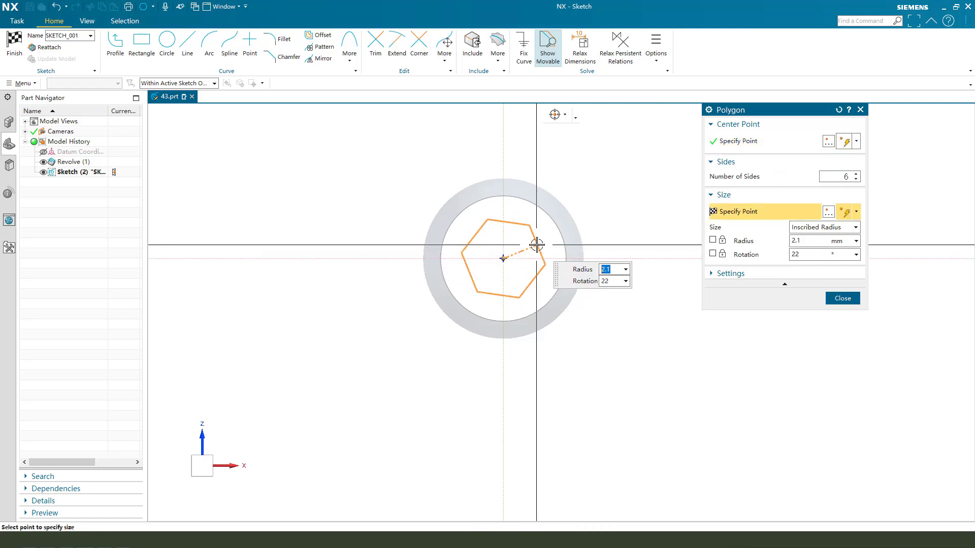
click(538, 258)
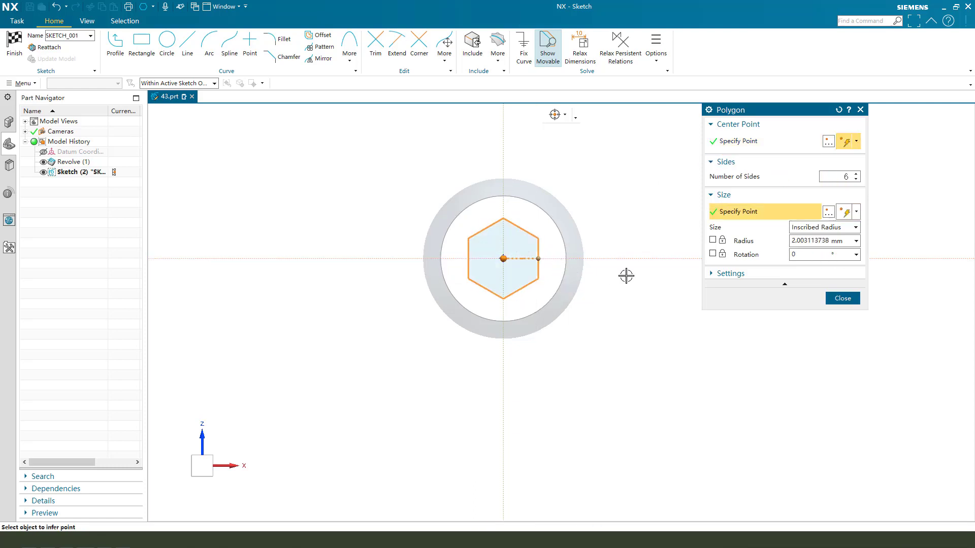
click(842, 298)
Step: Dimension the hexagon's width across its two vertical sides as 5.2 mm
scroll(537, 257, up, 5)
click(541, 231)
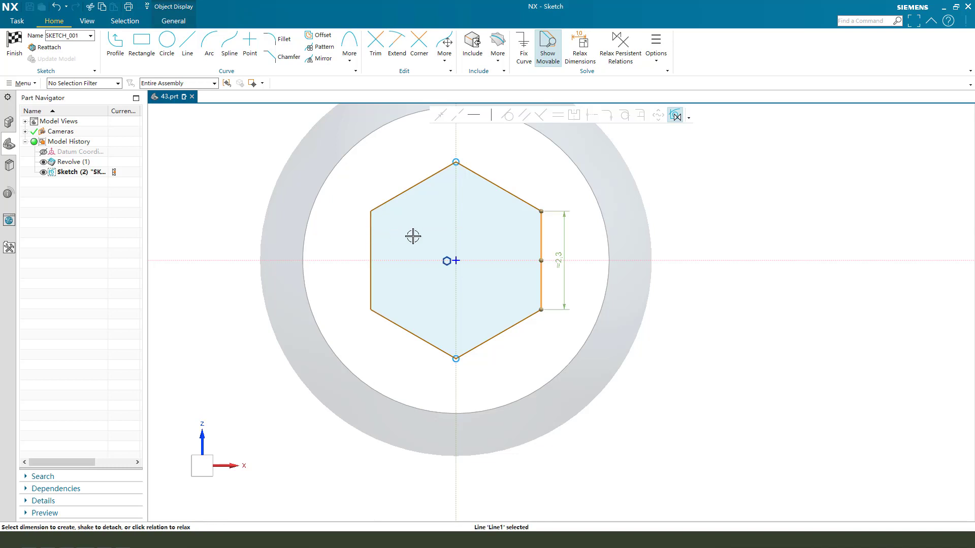
click(433, 217)
click(432, 230)
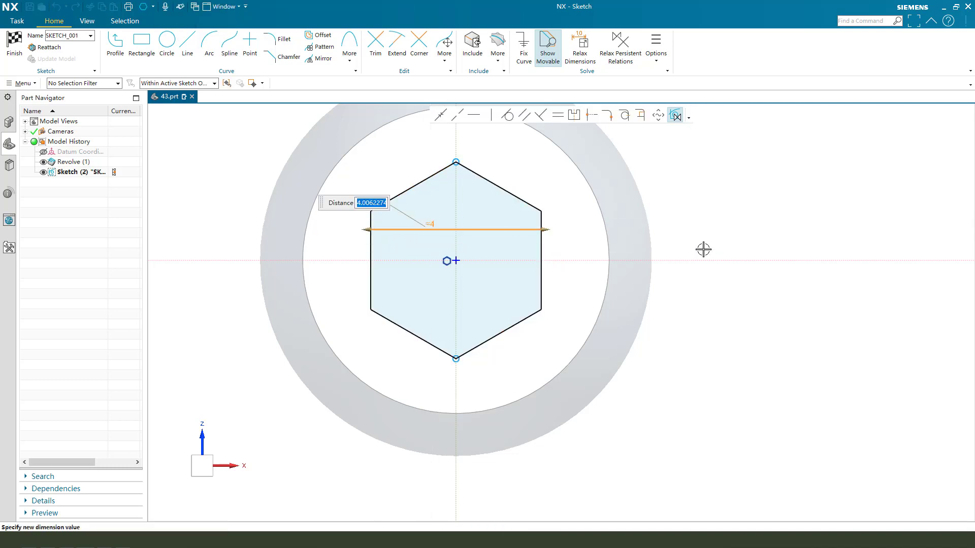
text(5.2)
key(Return)
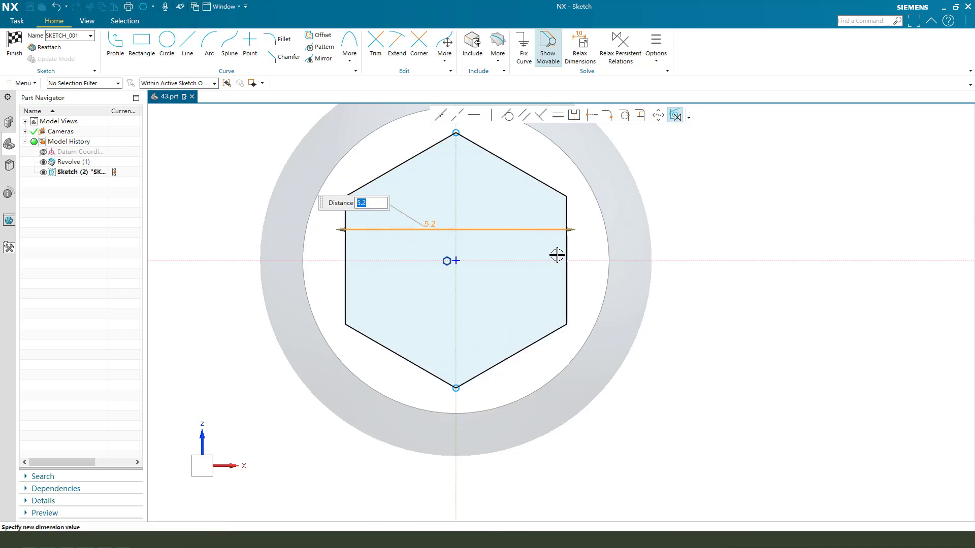
Step: Finish the sketch and extrude the hexagon as a separate sheet body from 15 mm to 17 mm, with Boolean set to None
scroll(454, 266, down, 3)
click(14, 43)
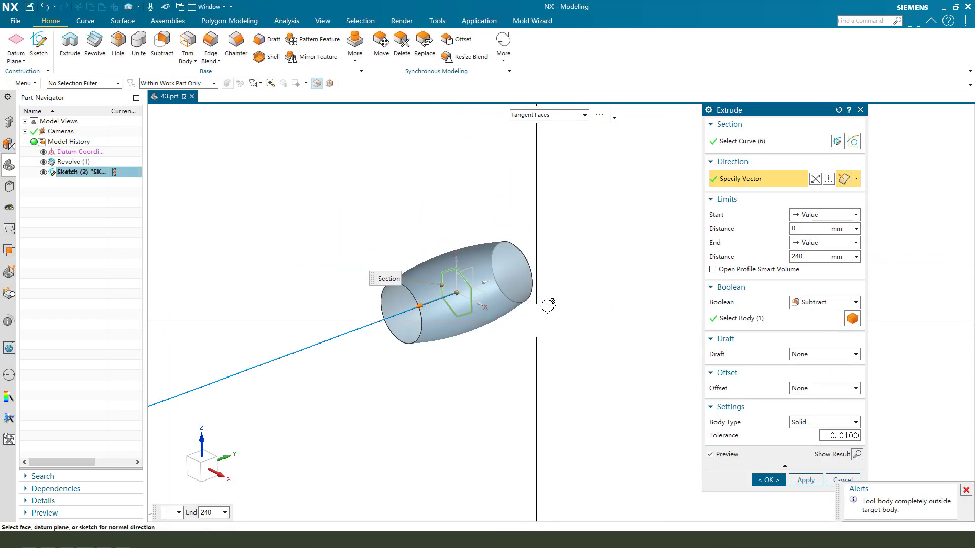
scroll(547, 305, down, 2)
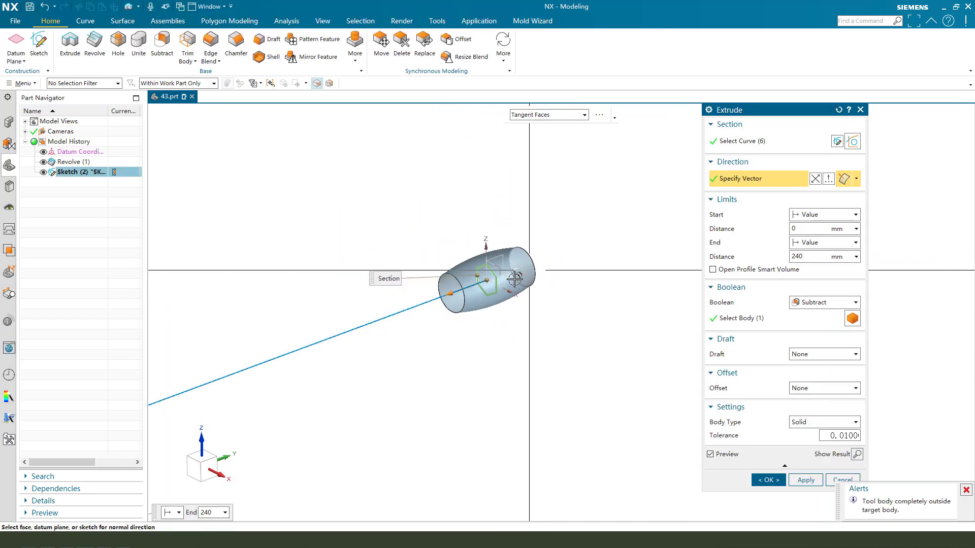
click(809, 305)
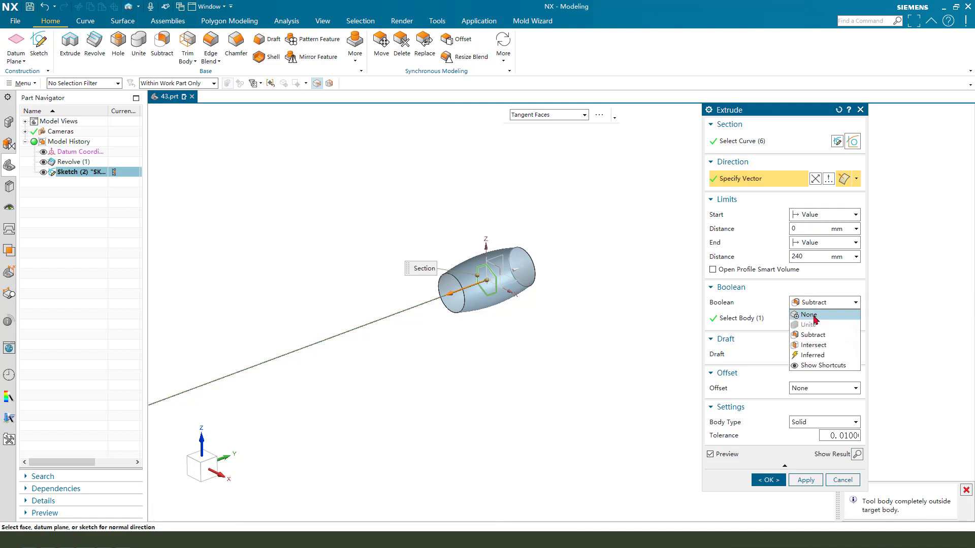
click(808, 314)
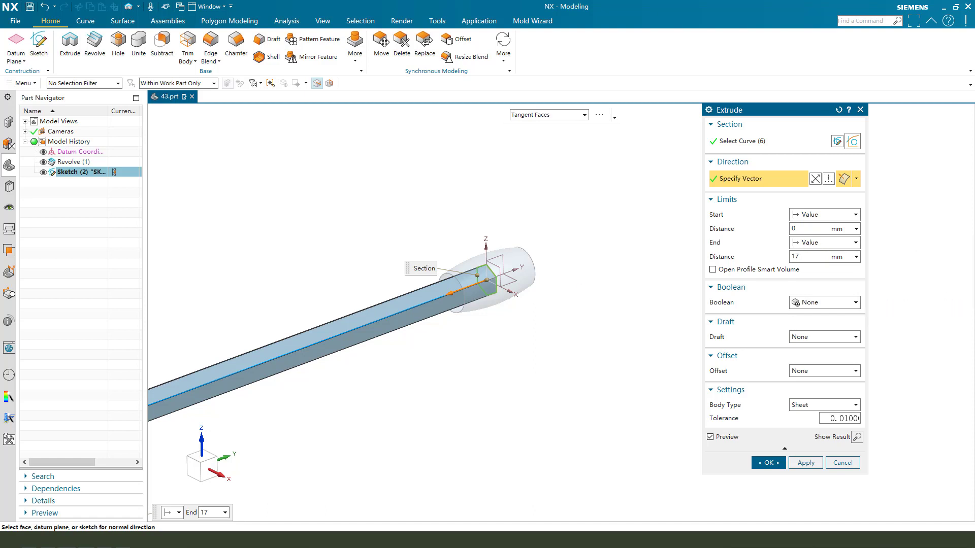
click(812, 228)
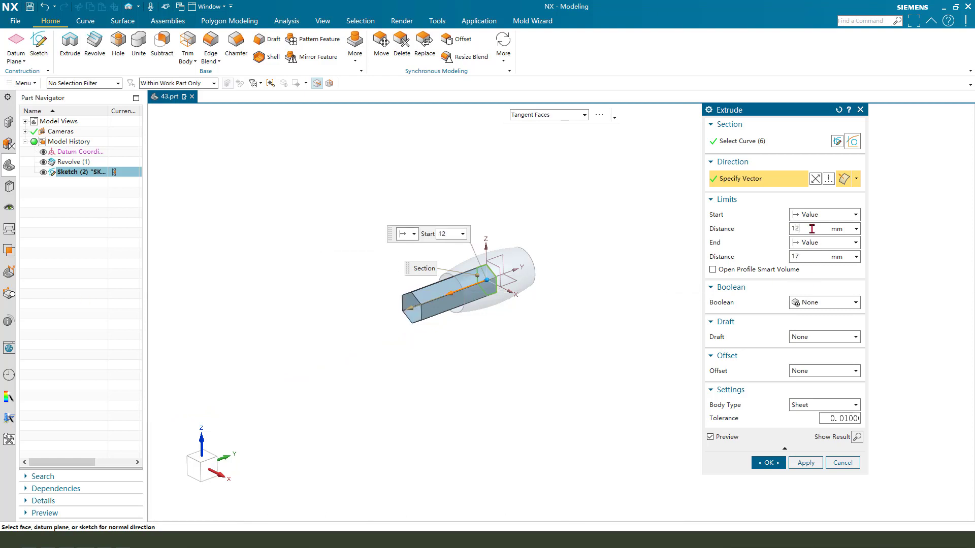
click(810, 257)
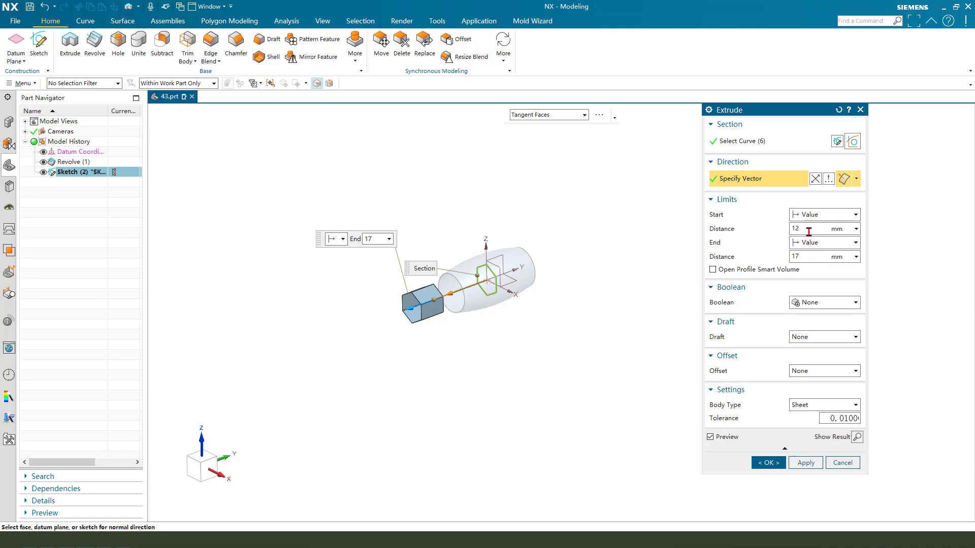
click(809, 230)
key(Return)
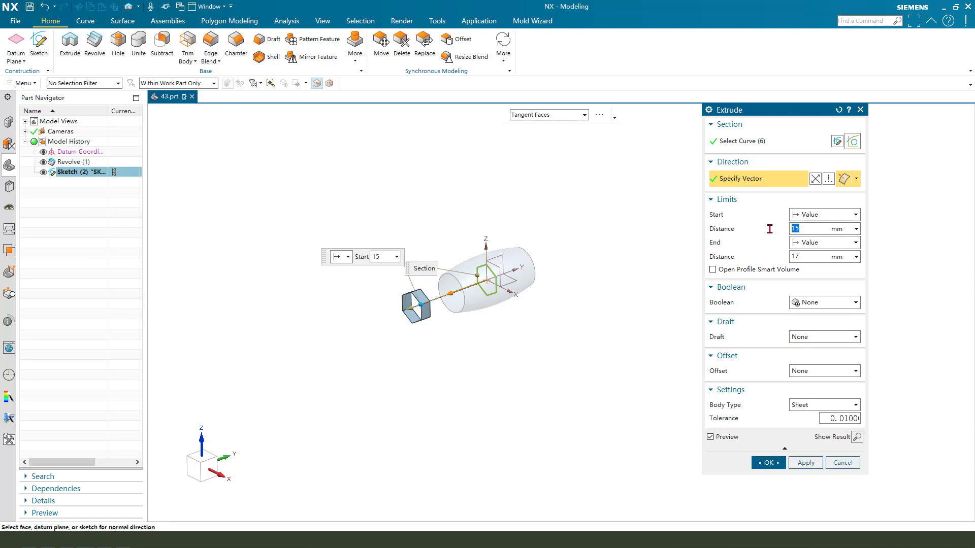
scroll(552, 278, up, 3)
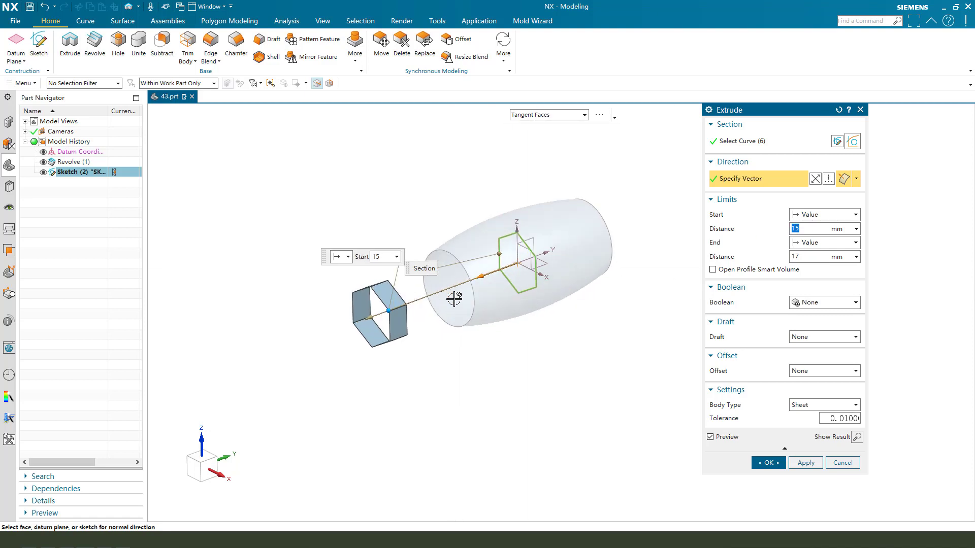
click(768, 463)
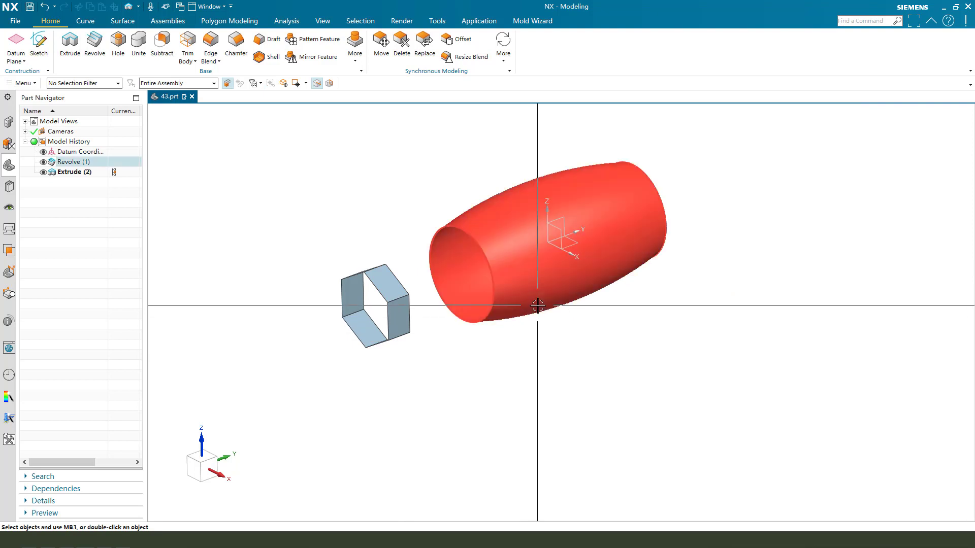
Step: Blend all six corner edges of the hexagonal sheet with a 1 mm radius
click(216, 47)
scroll(396, 299, up, 1)
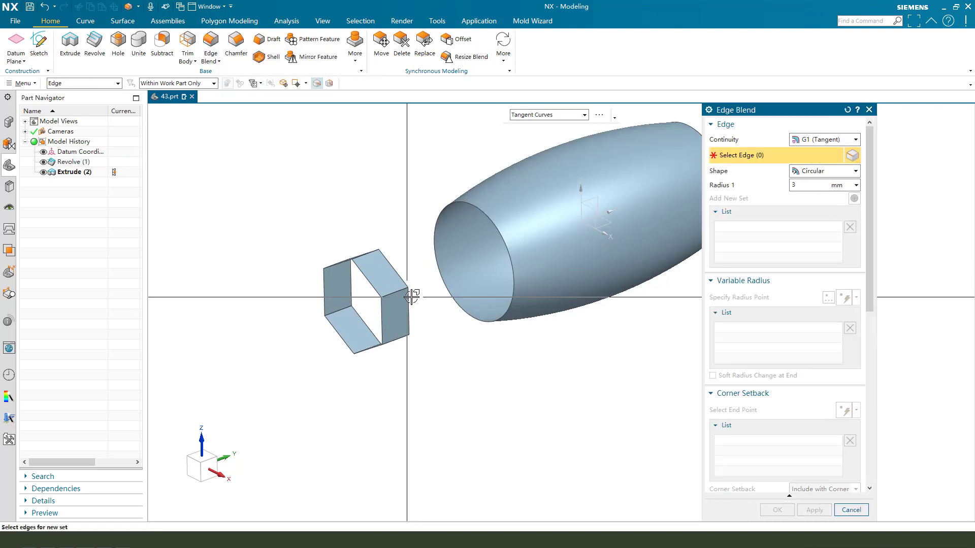
click(397, 299)
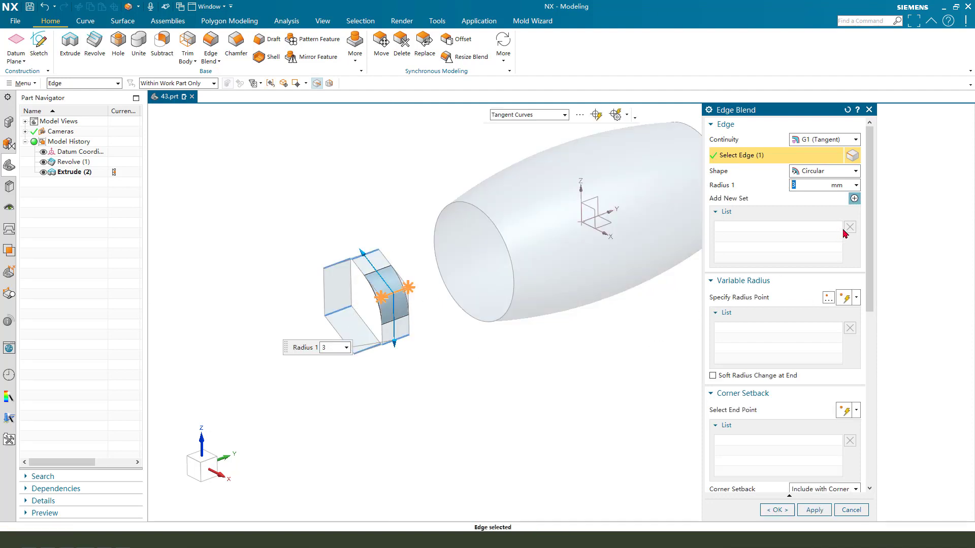
text(1)
key(Return)
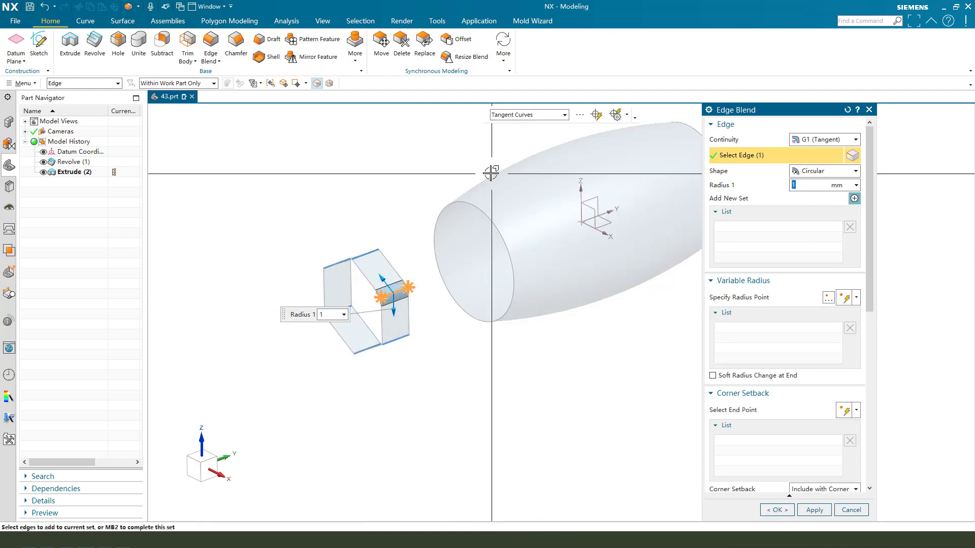
middle_drag(492, 169, 400, 230)
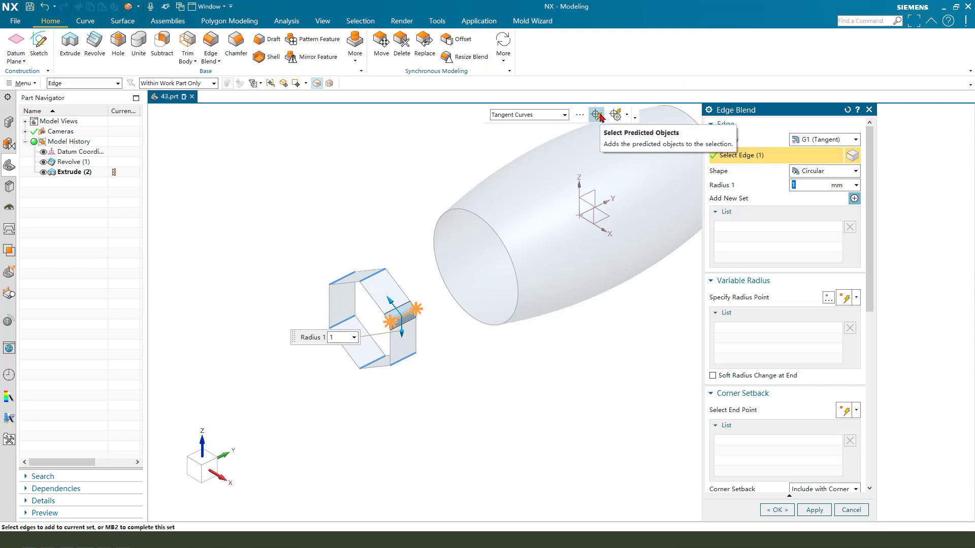
click(600, 115)
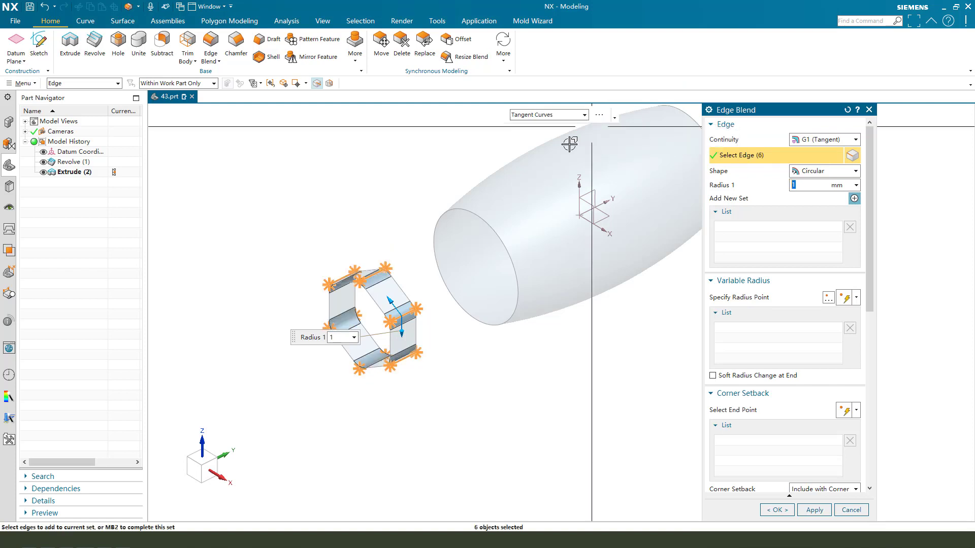
click(777, 510)
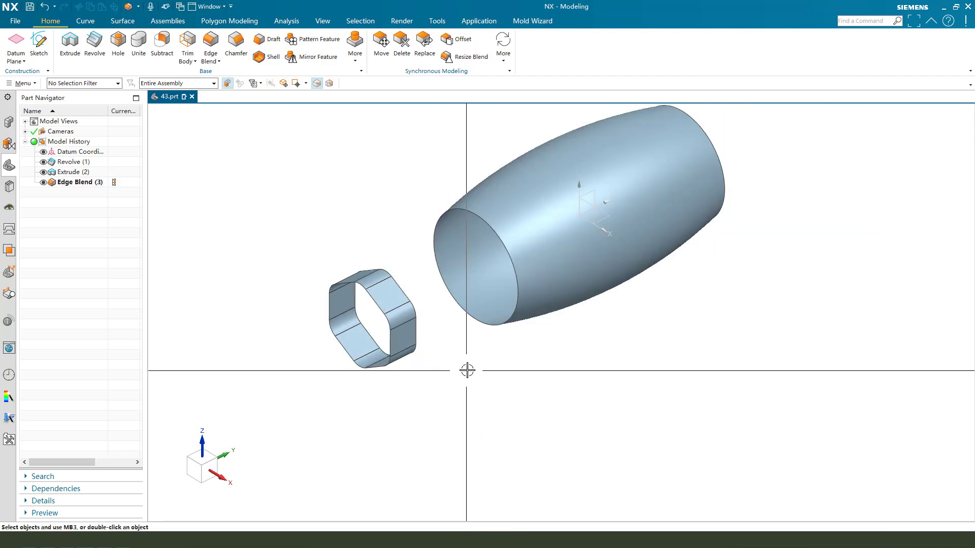
Step: Begin another extrusion with a new sketch on the XZ plane
mouse_move(466, 368)
middle_down()
mouse_move(426, 349)
mouse_move(460, 367)
middle_up()
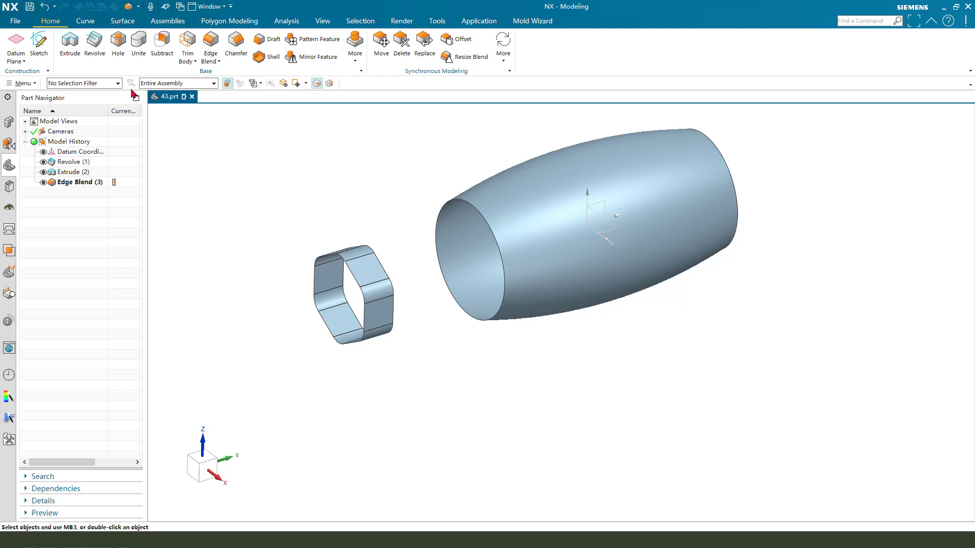
click(68, 45)
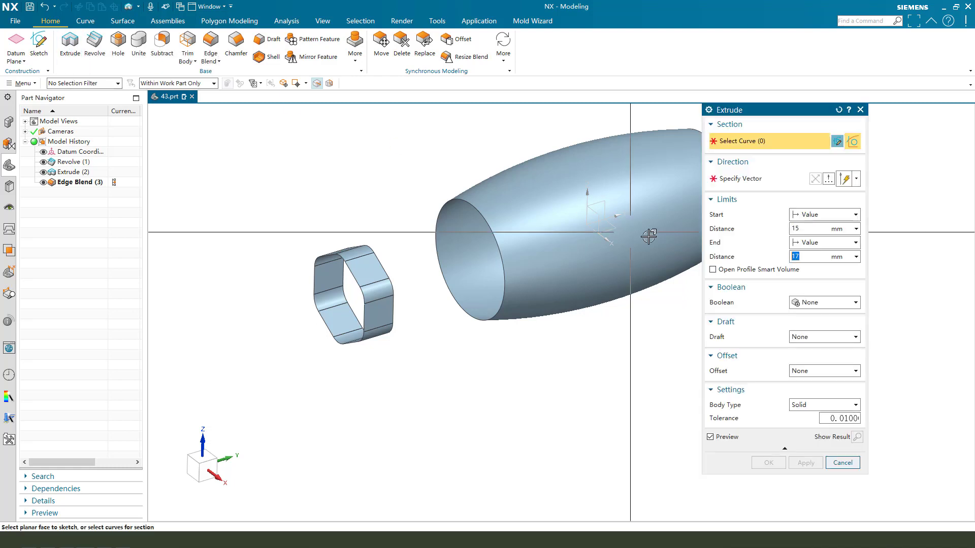
click(599, 217)
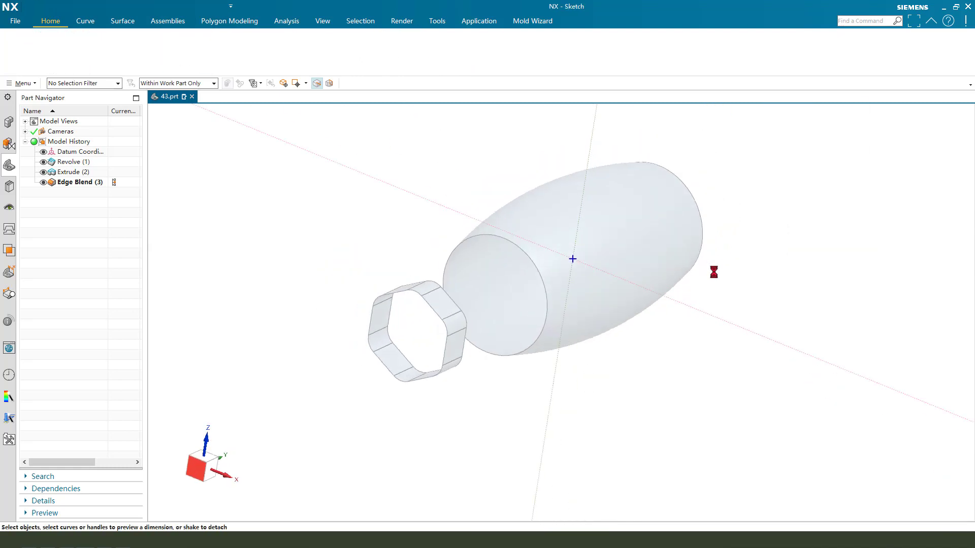
click(168, 39)
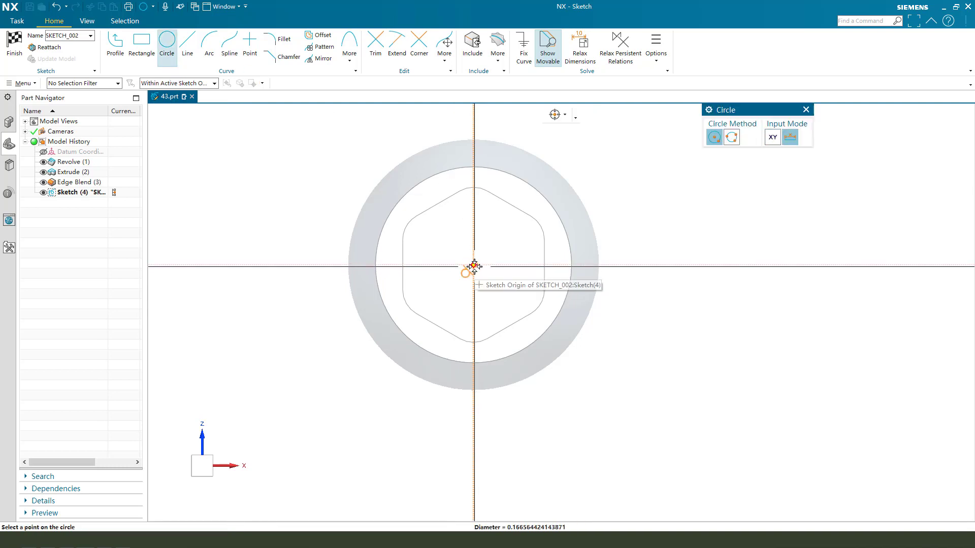
click(473, 265)
click(806, 110)
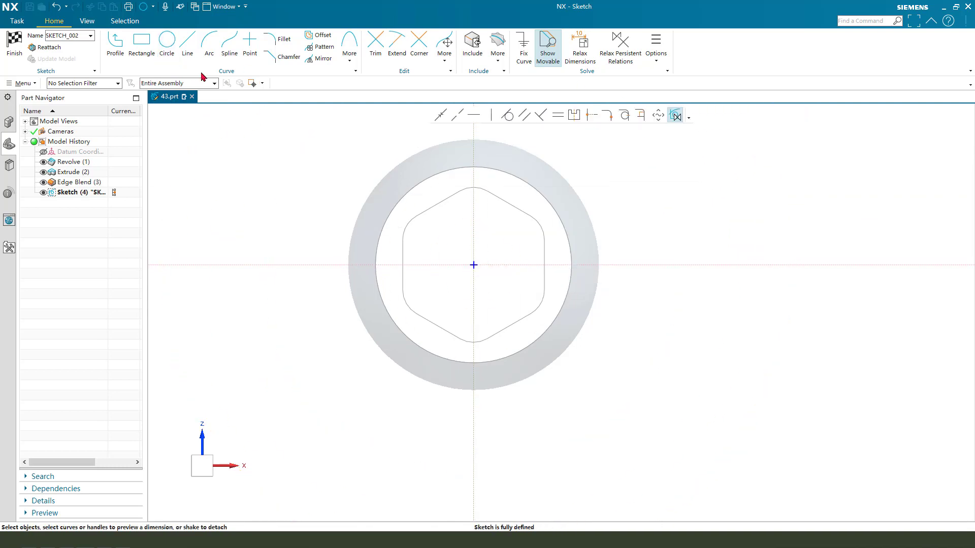
Step: Draw an origin-centred circle about 2.2 mm in diameter and make it tangent to the hexagonal sheet's vertical side
click(167, 40)
click(474, 265)
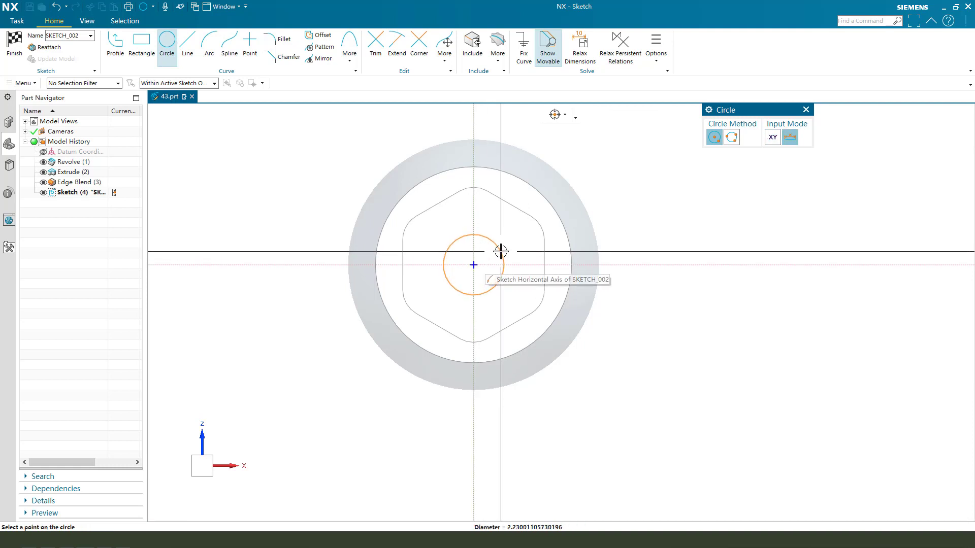
click(501, 251)
key(Escape)
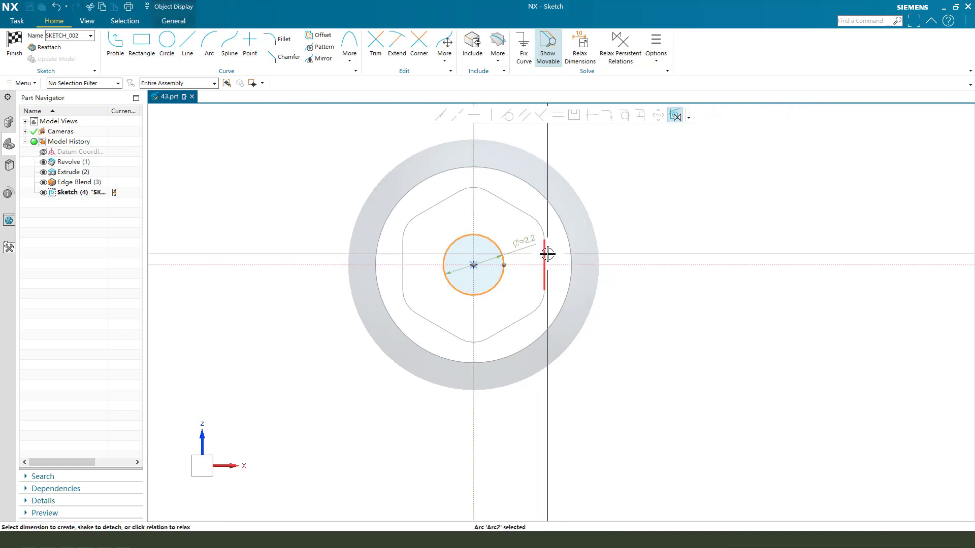
click(512, 118)
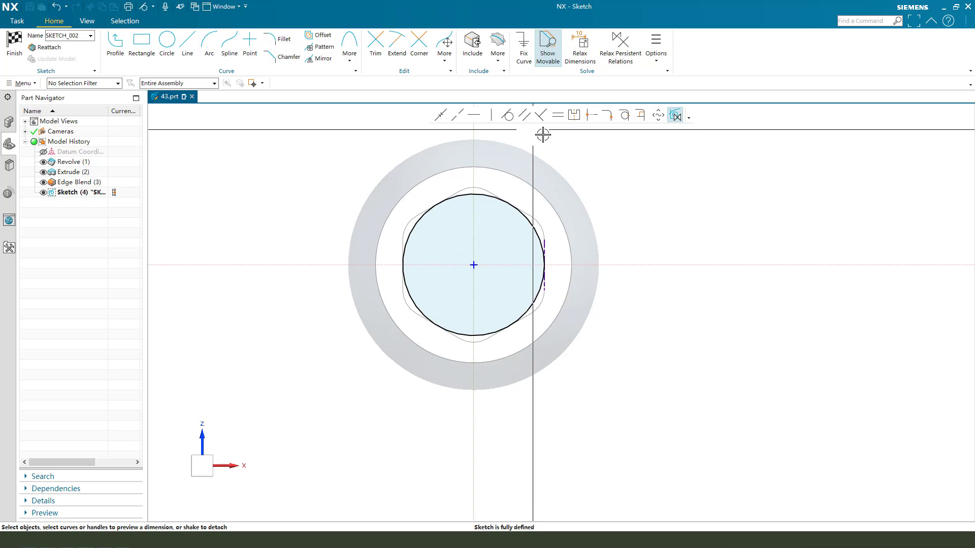
Step: Finish the sketch and extrude the circle from 0 mm to 12 mm with Body Type set to Sheet
click(19, 53)
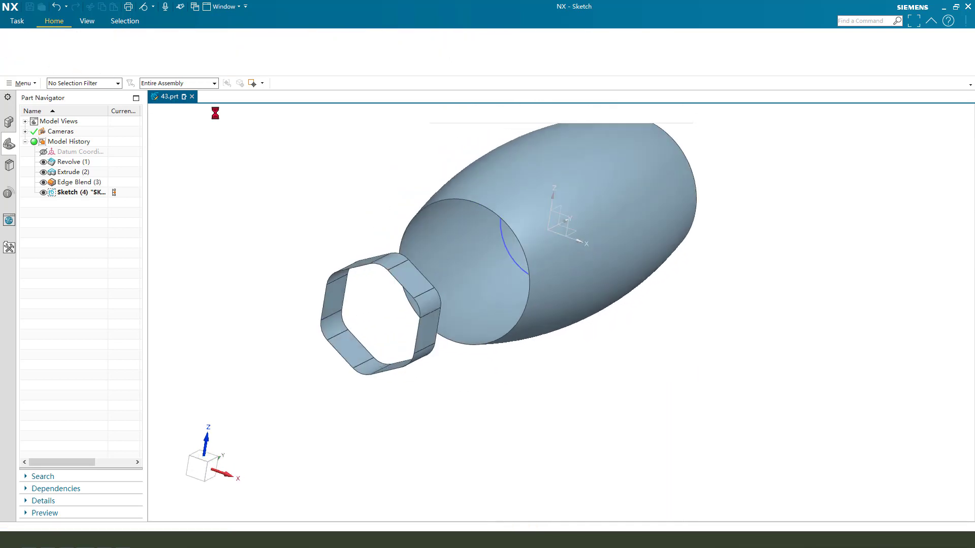
key(x)
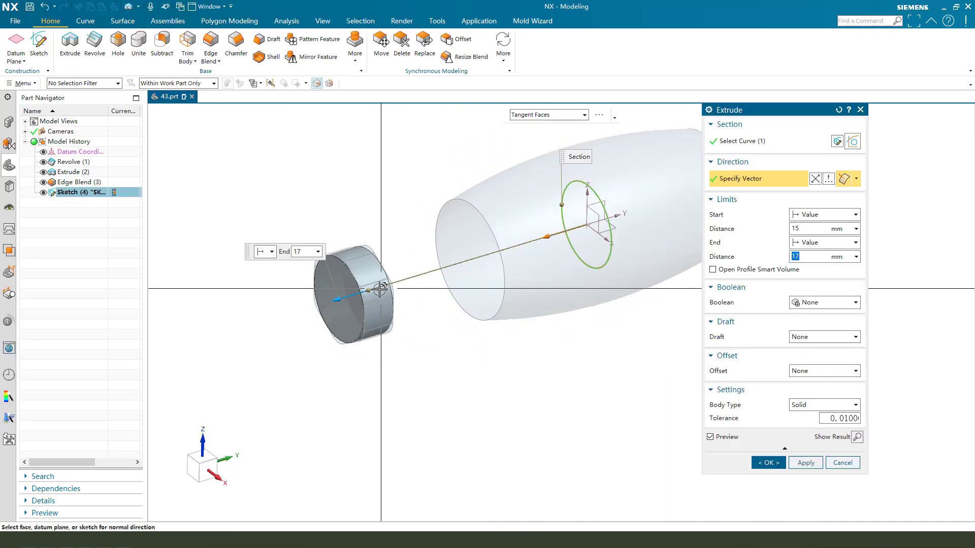
text(12)
key(Return)
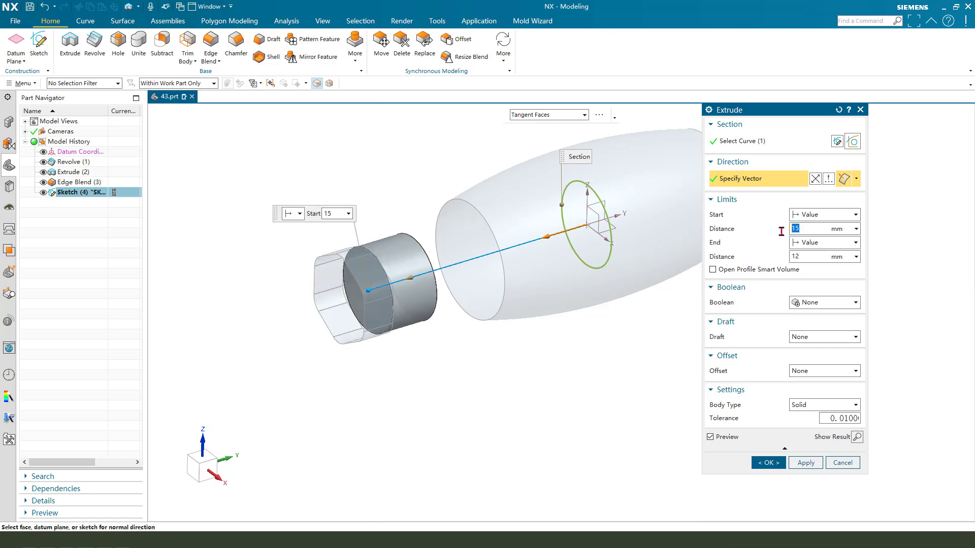
text(0)
key(Return)
middle_drag(494, 246, 412, 293)
click(814, 374)
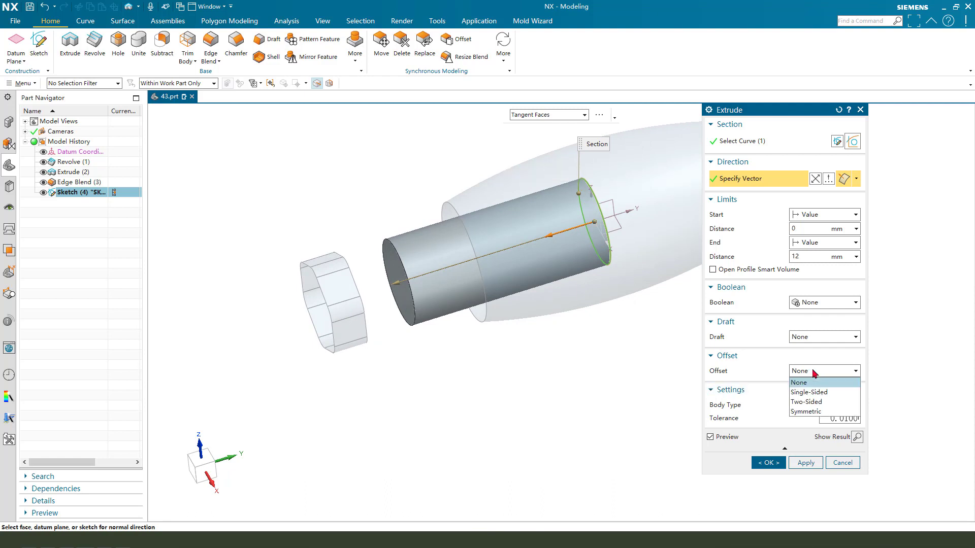
click(819, 372)
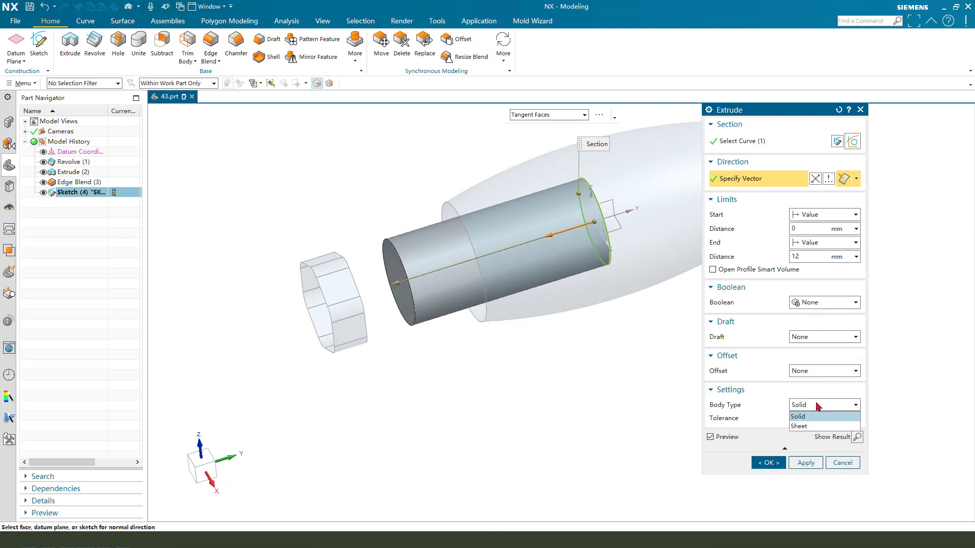
click(806, 428)
click(768, 463)
Step: Create intersection curves between the YZ datum plane and the hexagon's upper and lower rounded faces, the cylindrical sheet and the barrel-shaped sheet
middle_drag(555, 375, 376, 307)
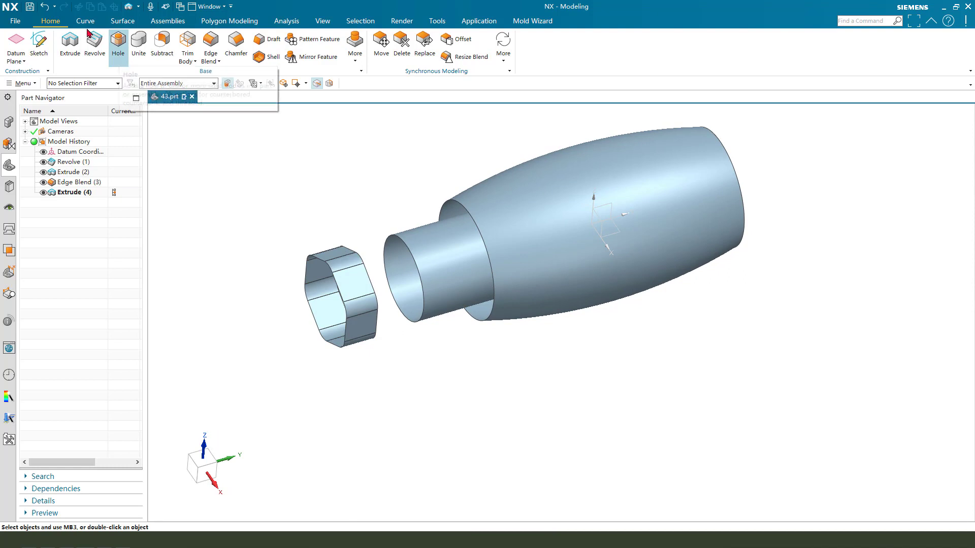
click(86, 23)
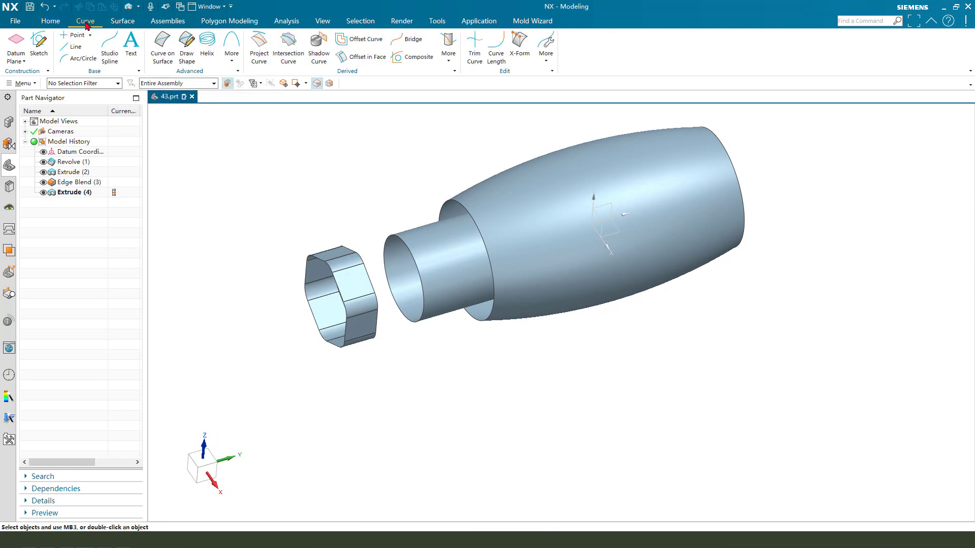
click(288, 48)
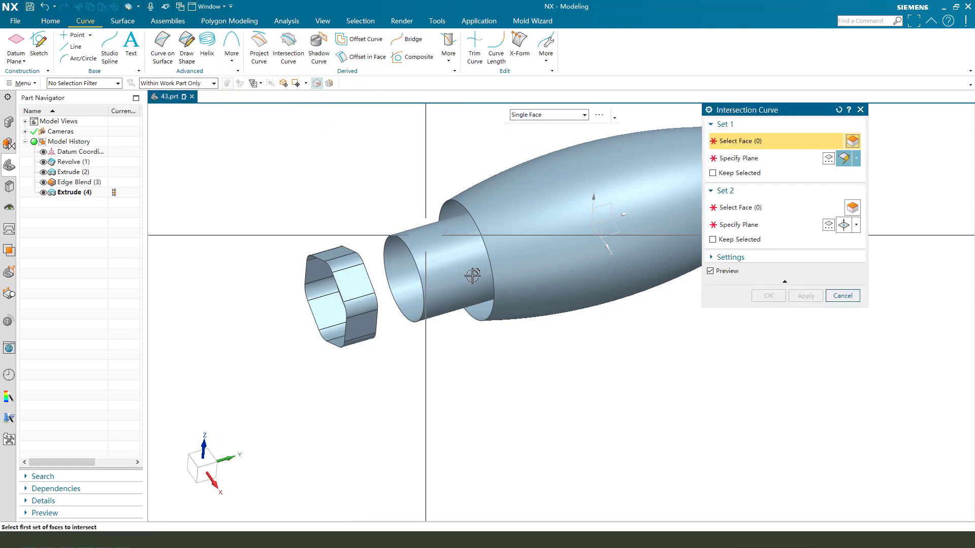
scroll(438, 313, up, 2)
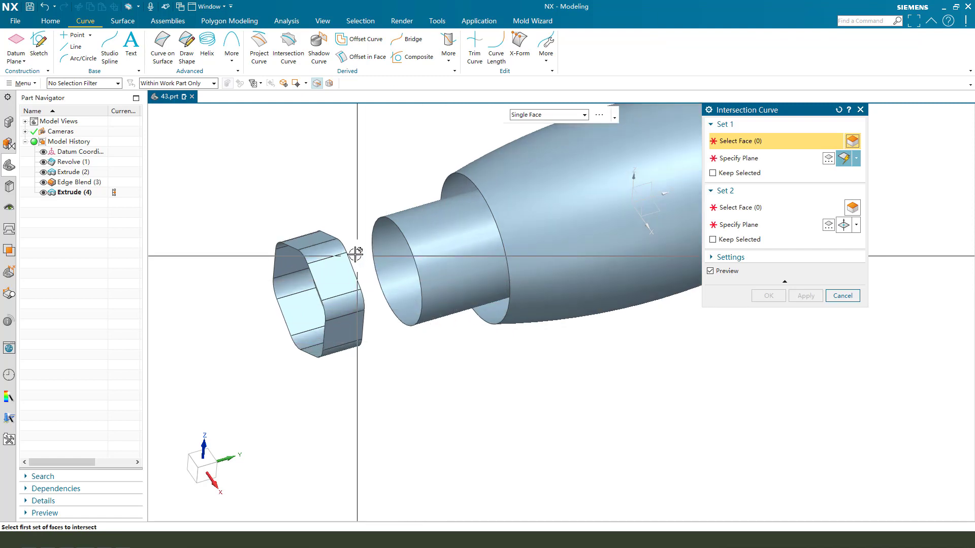
click(336, 247)
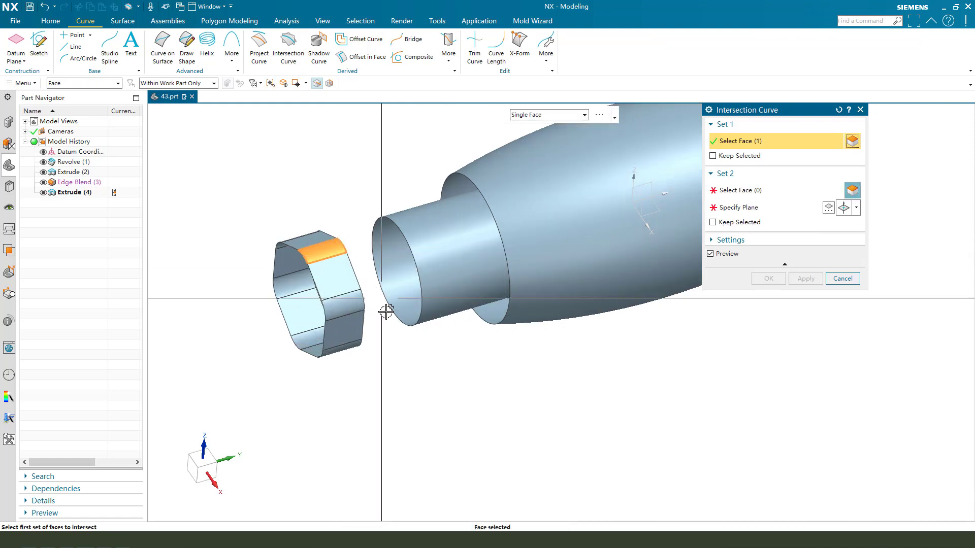
click(311, 344)
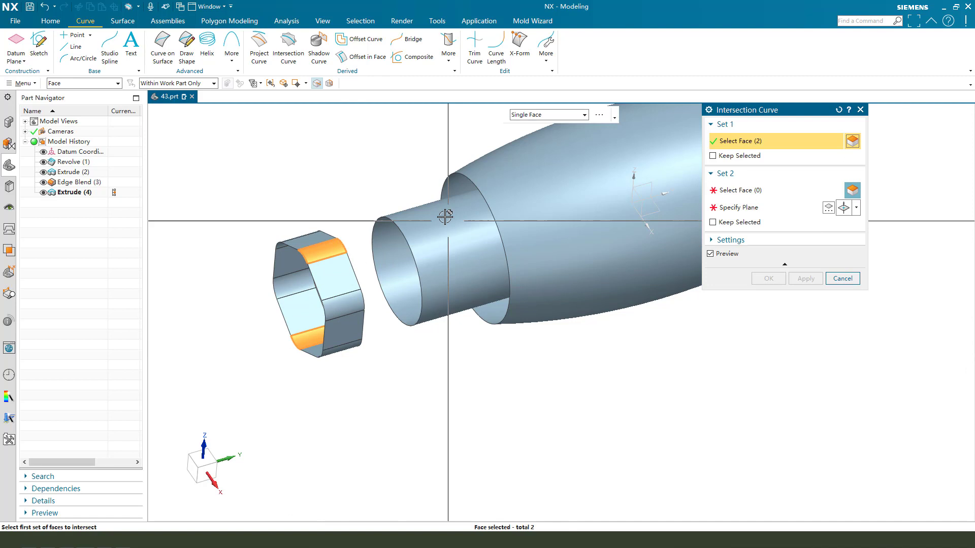
click(447, 213)
click(608, 189)
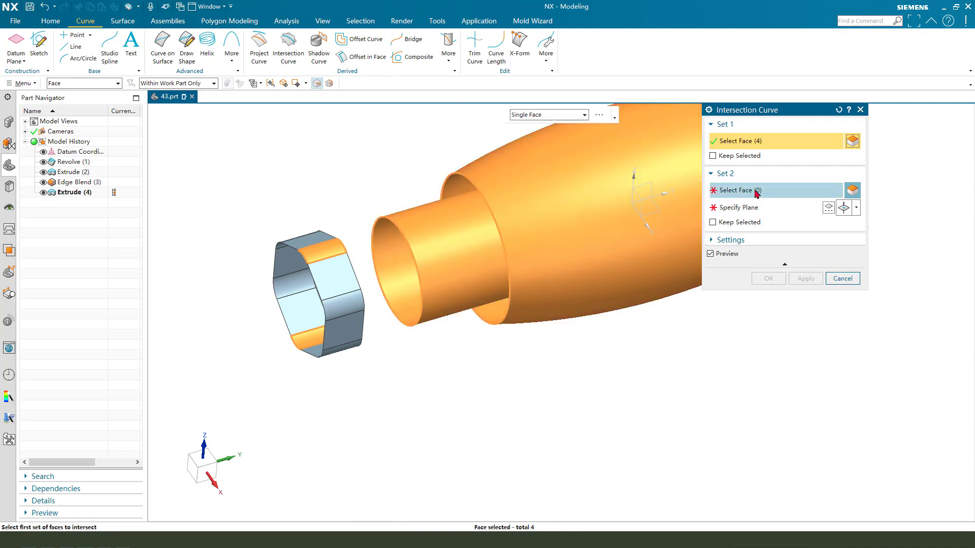
click(745, 190)
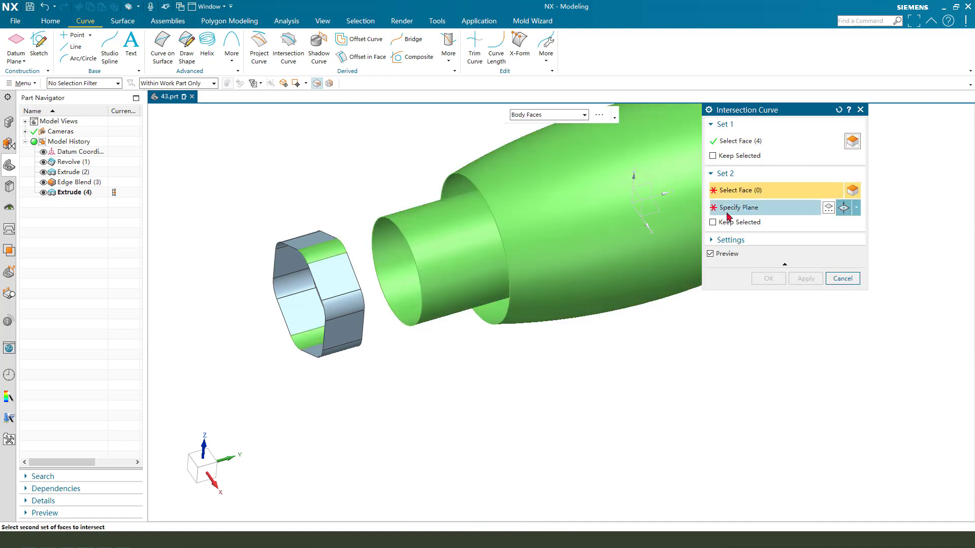
scroll(471, 212, down, 2)
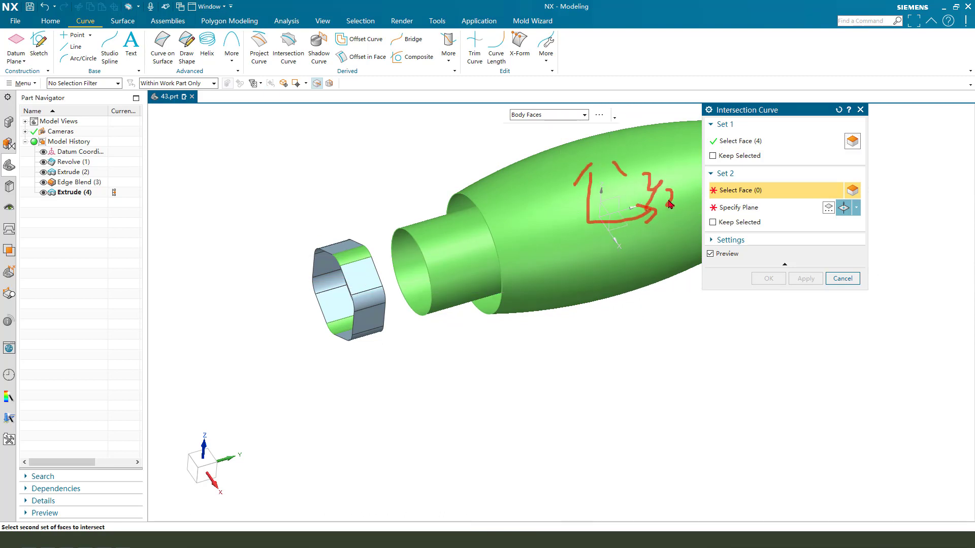
click(617, 201)
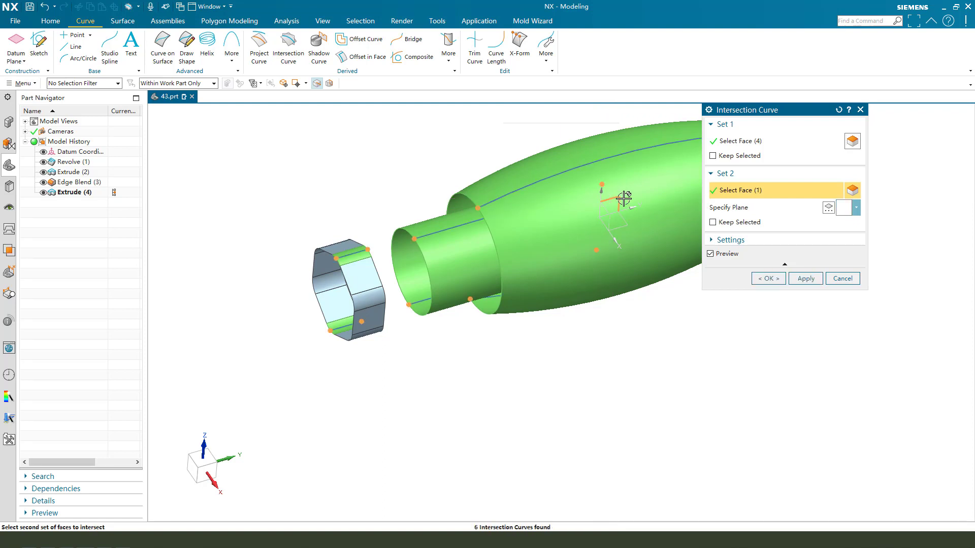
click(769, 278)
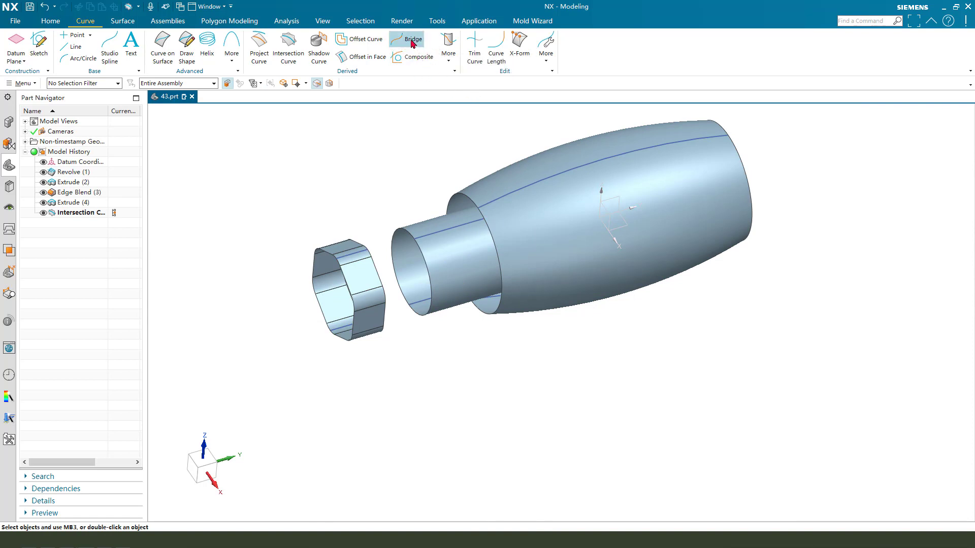
Step: Bridge the upper intersection lines of the hexagonal and cylindrical sheets with a curve using G1 (Tangent) continuity at both ends
scroll(380, 246, up, 3)
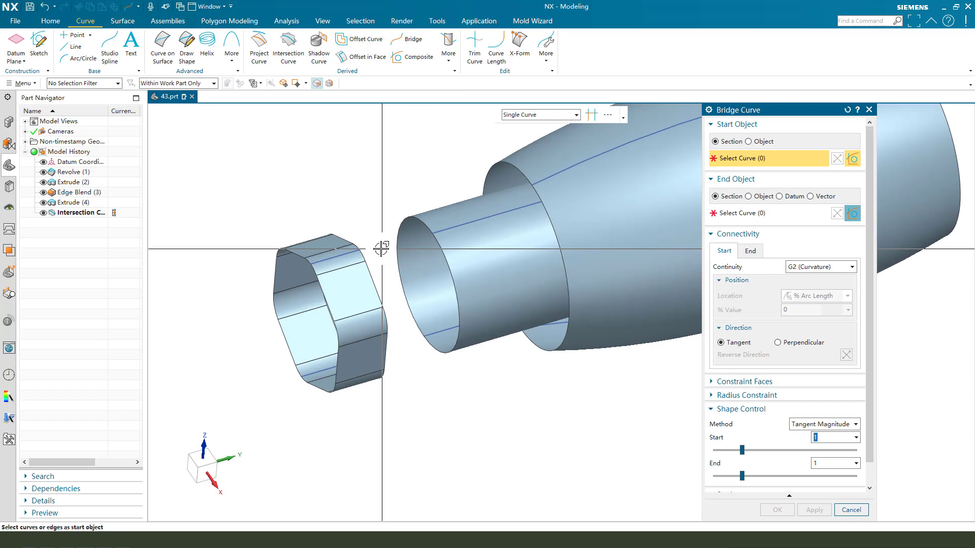
click(352, 251)
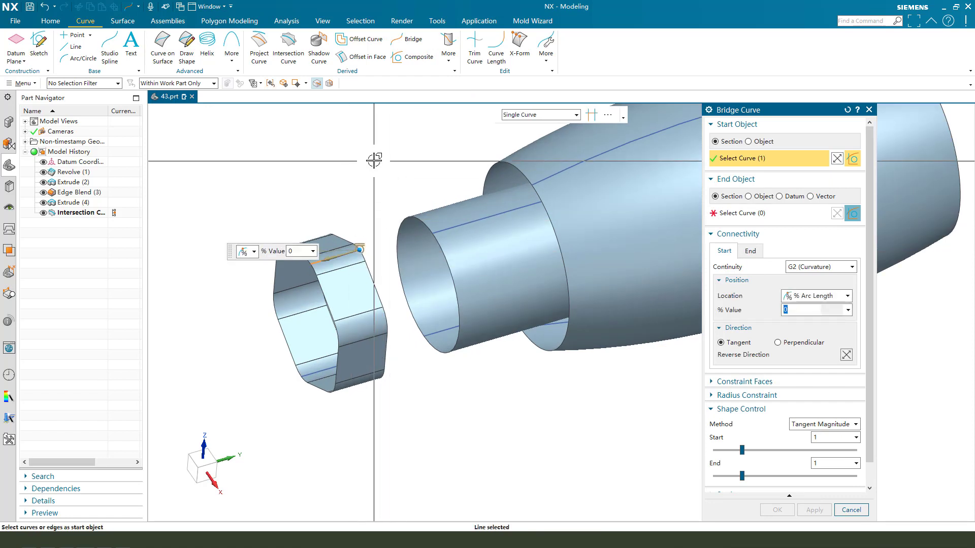
click(746, 217)
click(450, 223)
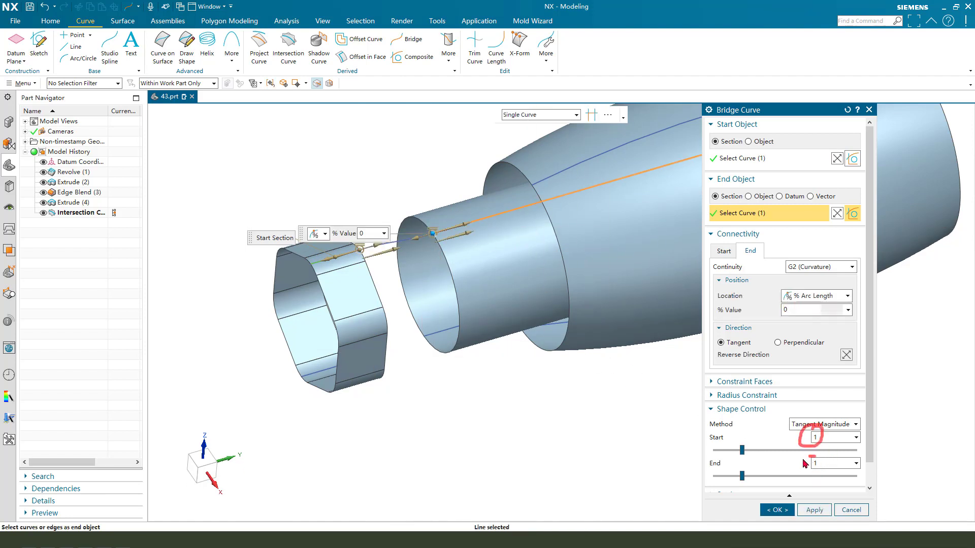
click(814, 268)
click(812, 288)
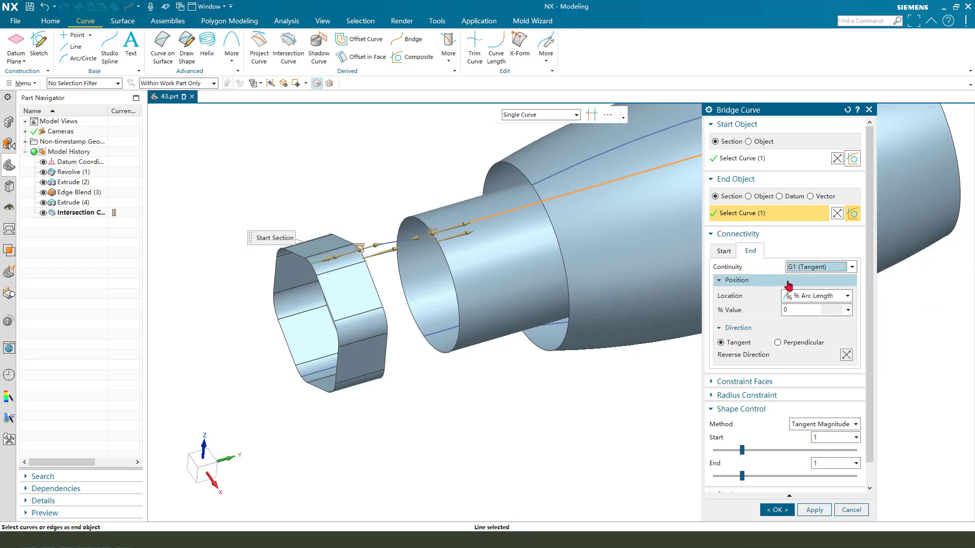
click(723, 251)
click(812, 267)
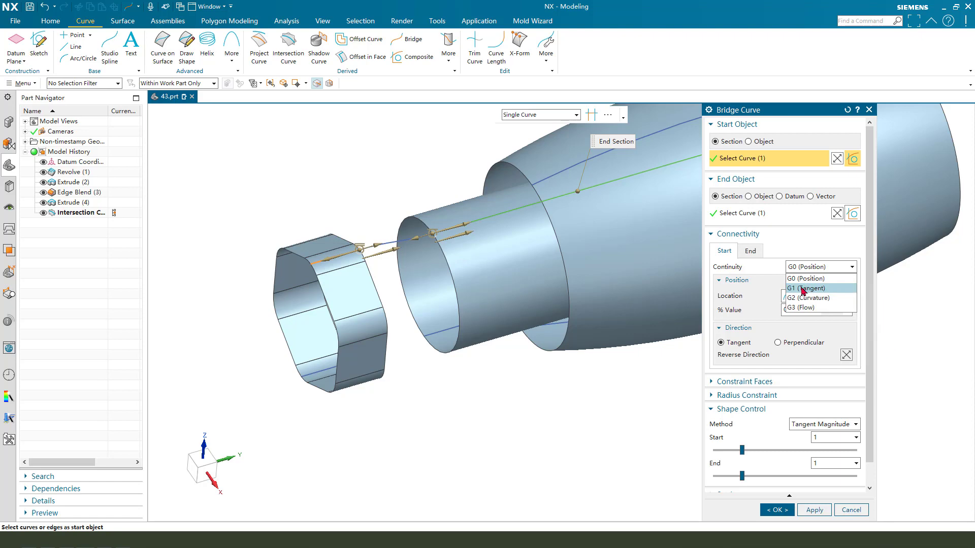
click(803, 288)
click(777, 509)
Step: Start a Swept surface using only the single bridge curve between the hexagonal and cylindrical sheets as its section
mouse_move(420, 337)
middle_down()
mouse_move(383, 307)
mouse_move(374, 315)
mouse_move(380, 345)
mouse_move(387, 303)
mouse_move(366, 305)
mouse_move(376, 344)
mouse_move(376, 331)
mouse_move(381, 337)
mouse_move(398, 322)
mouse_move(405, 331)
middle_up()
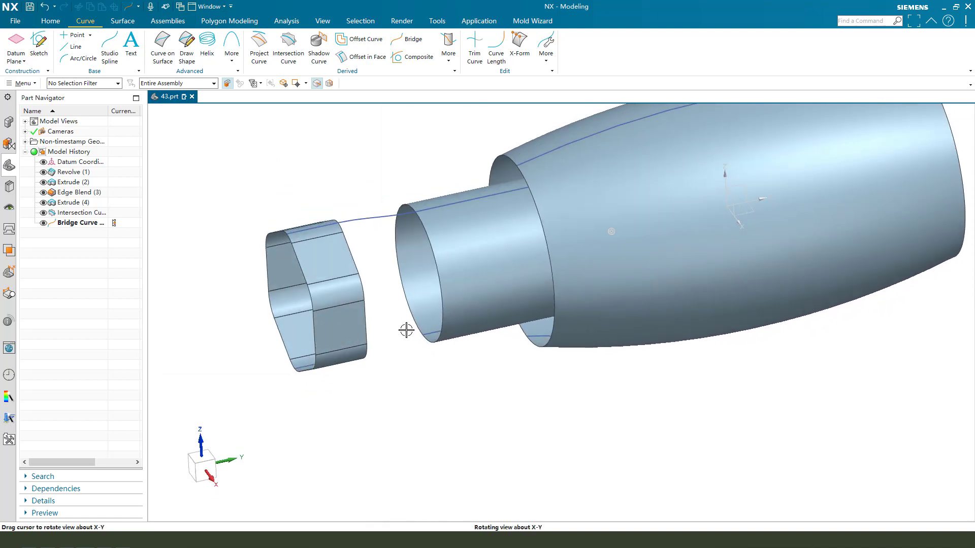
click(122, 21)
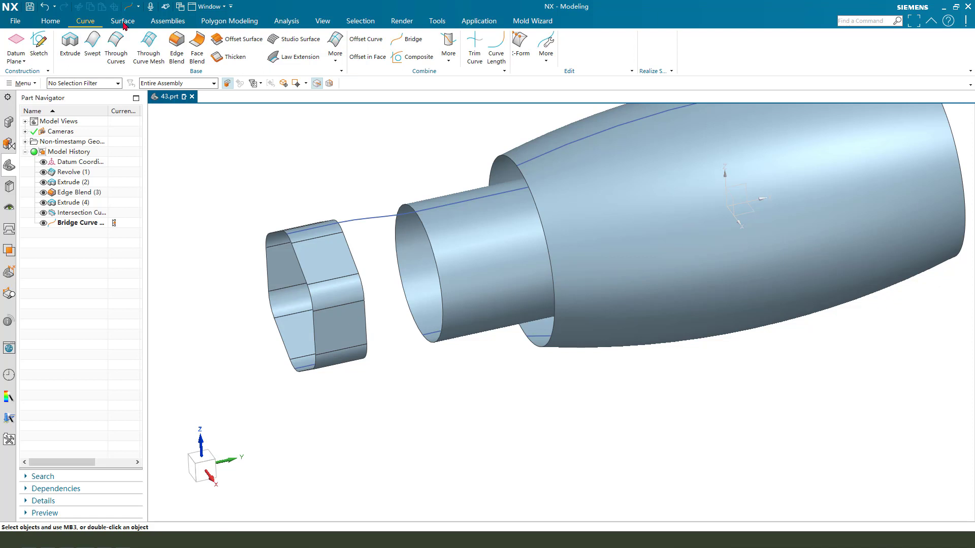
click(92, 51)
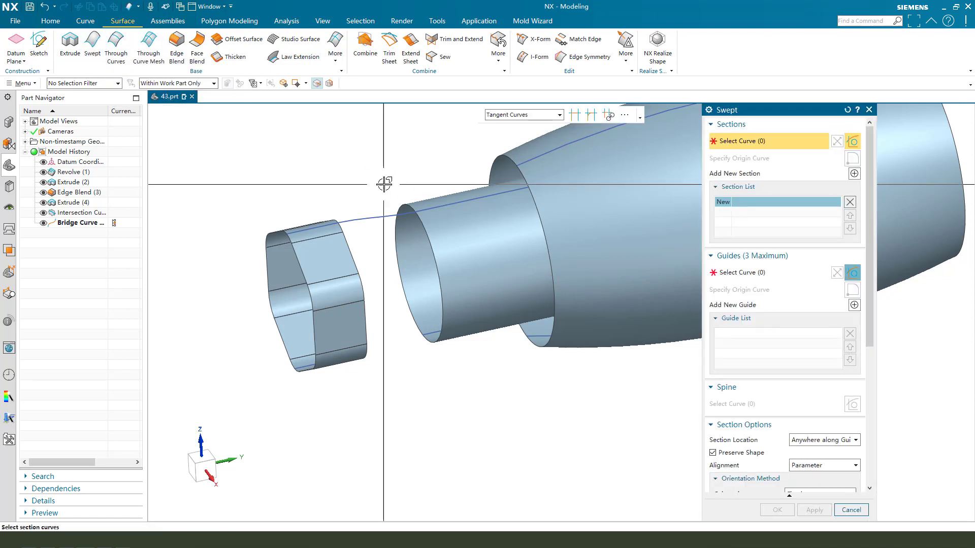
click(372, 216)
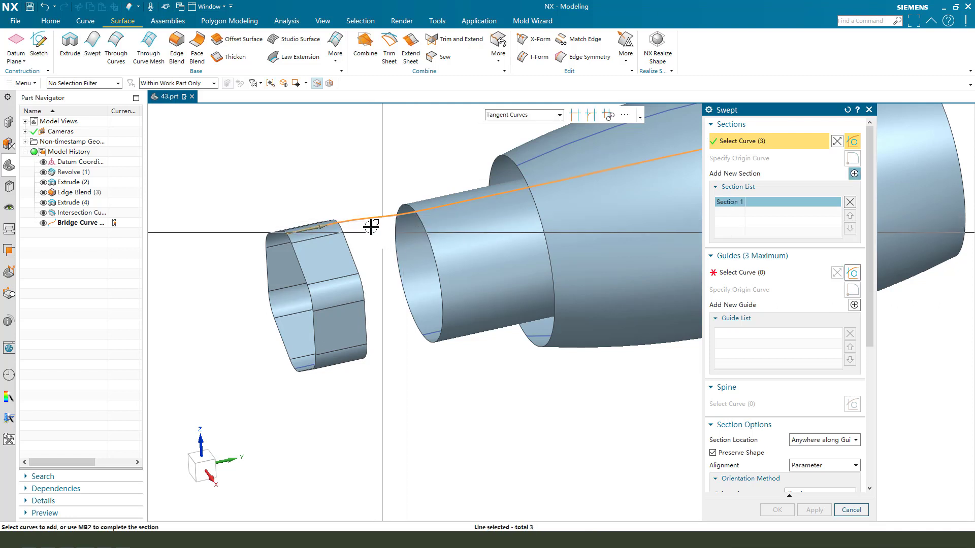
click(518, 115)
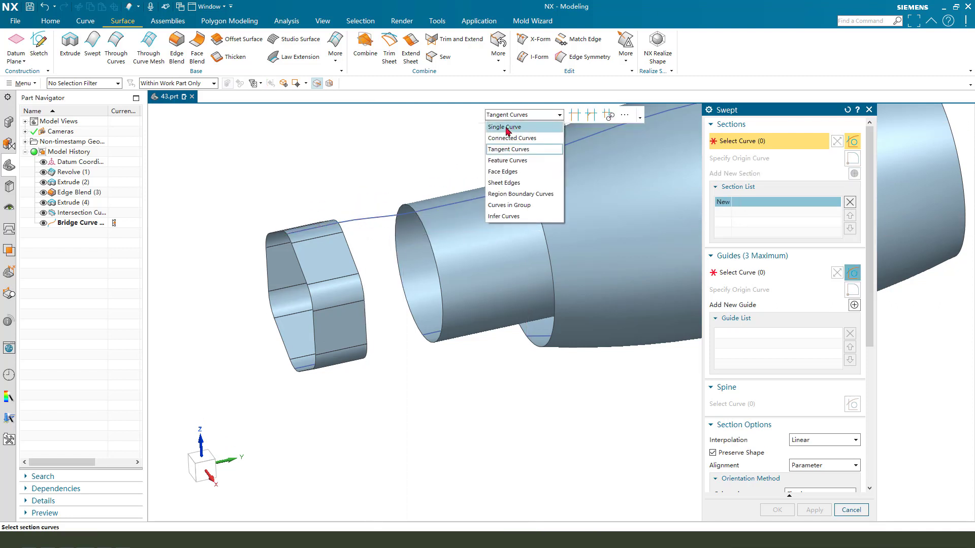
click(505, 127)
click(372, 216)
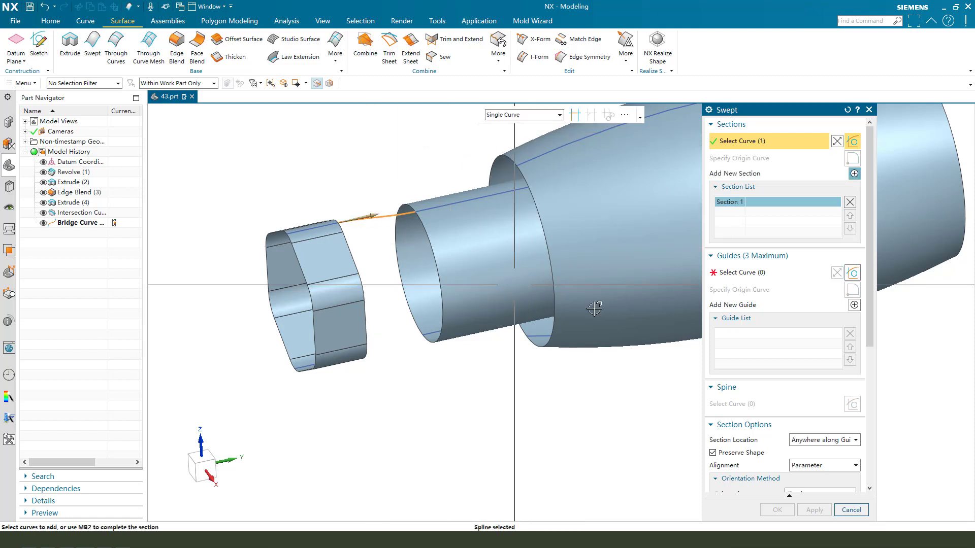
Step: Set the hexagonal sheet's tangent end edges and the cylindrical sheet's facing circular edge as two guides, and create the swept surface
click(736, 274)
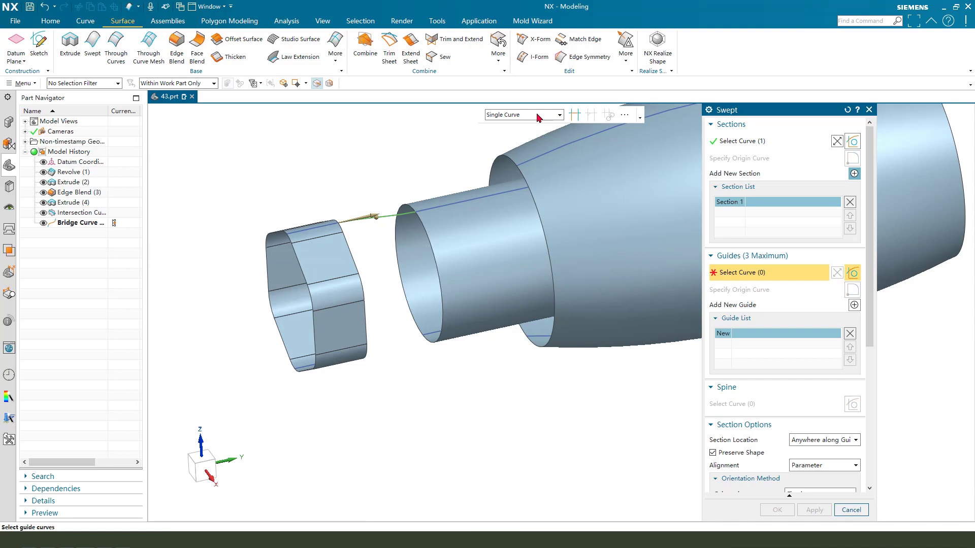
click(539, 116)
click(515, 150)
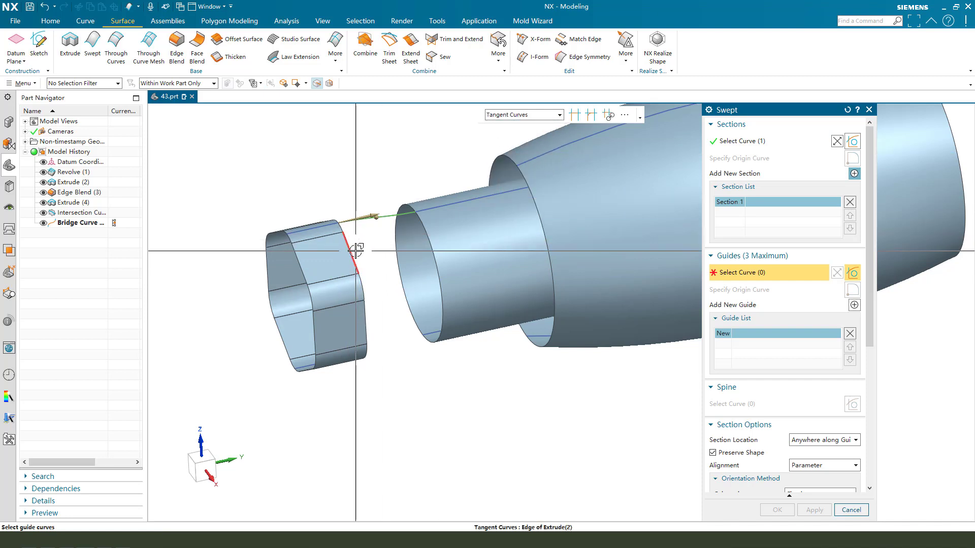
click(358, 250)
middle_click(490, 352)
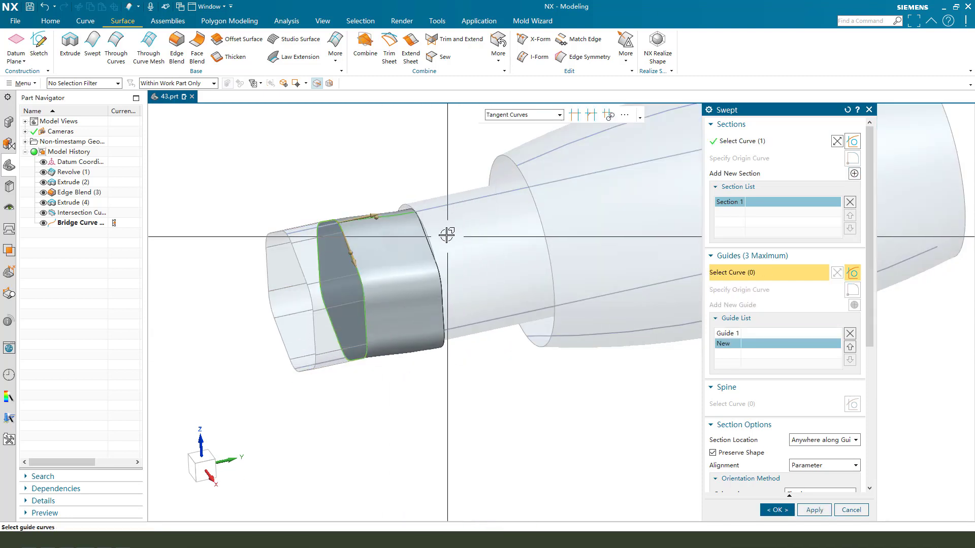
click(428, 226)
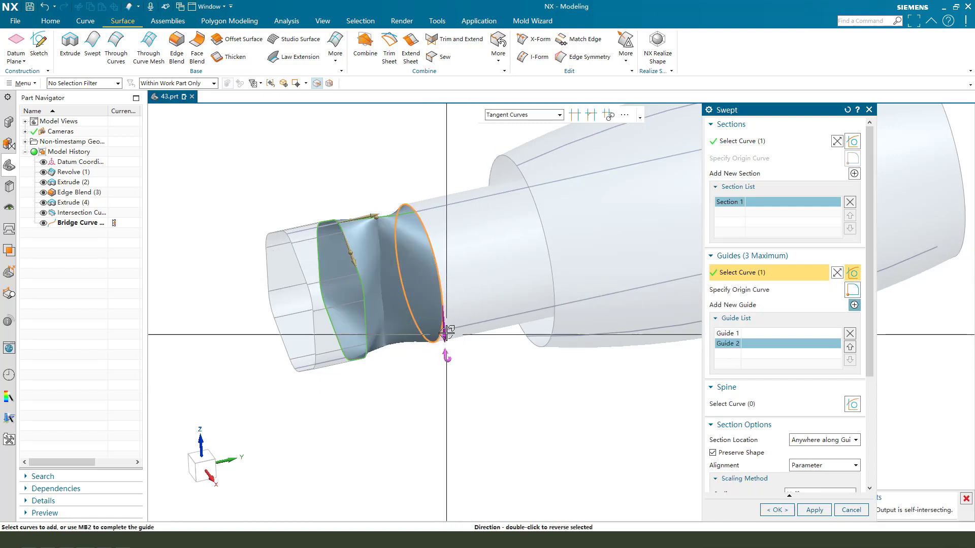
middle_drag(446, 325, 416, 267)
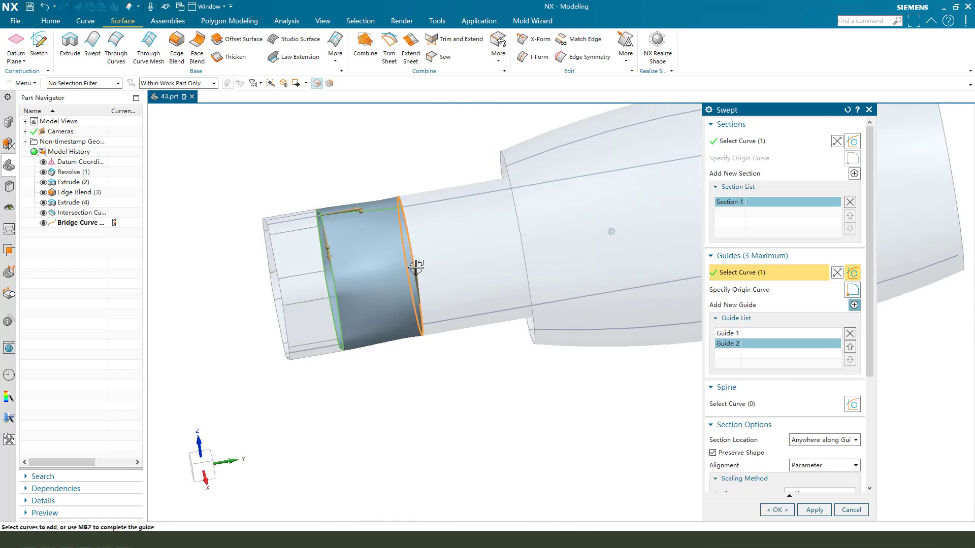
click(777, 510)
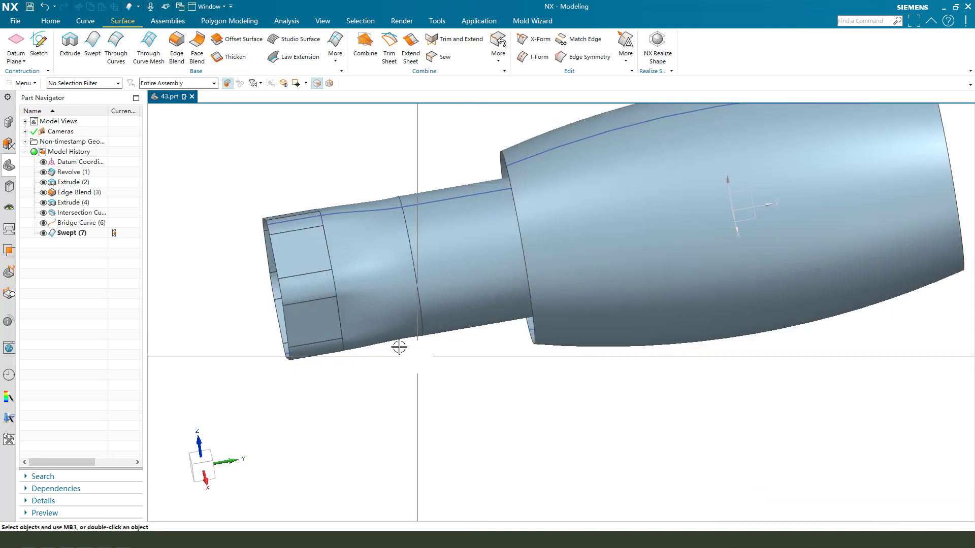
middle_drag(398, 344, 386, 304)
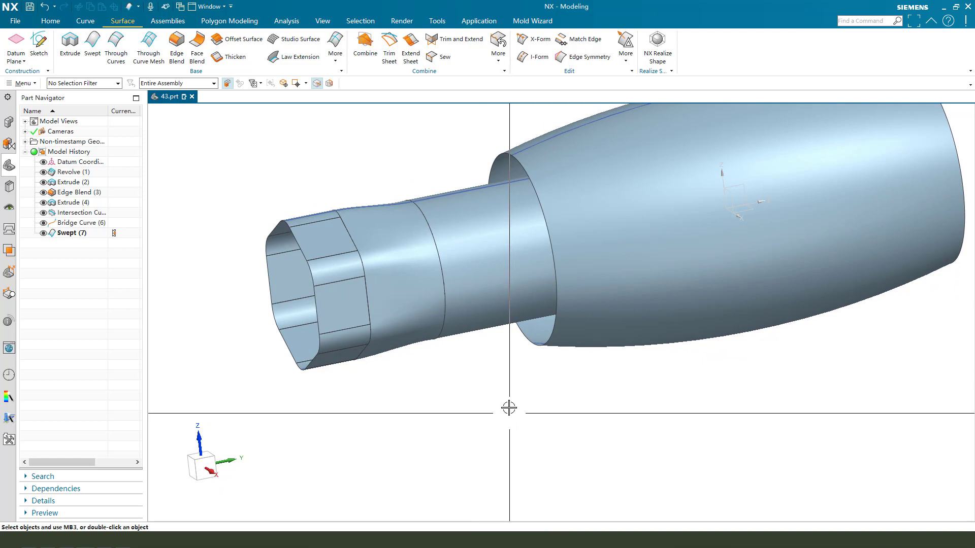
Step: Hide the cylindrical sheet between the swept transition and the barrel-shaped sheet
key(ctrl+b)
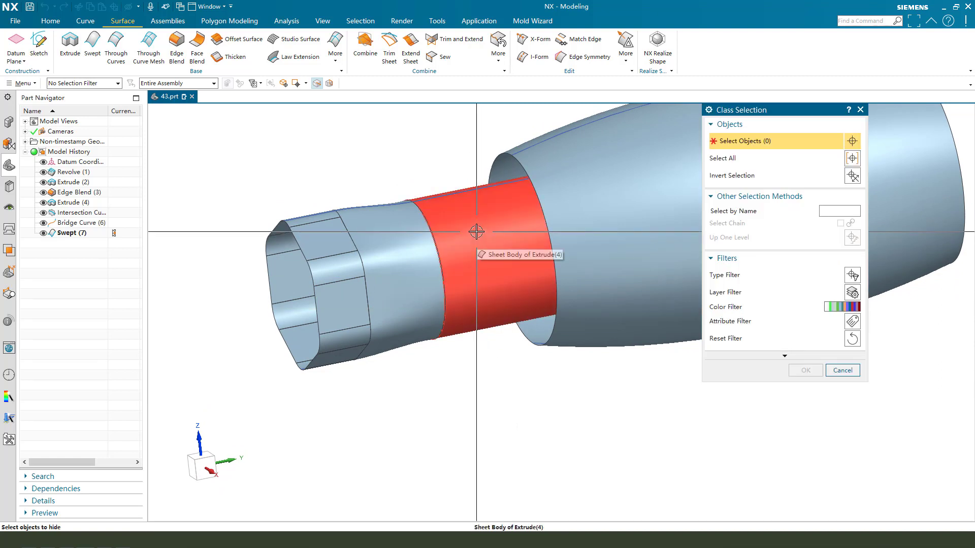
click(477, 231)
middle_click(379, 211)
middle_drag(378, 211, 430, 215)
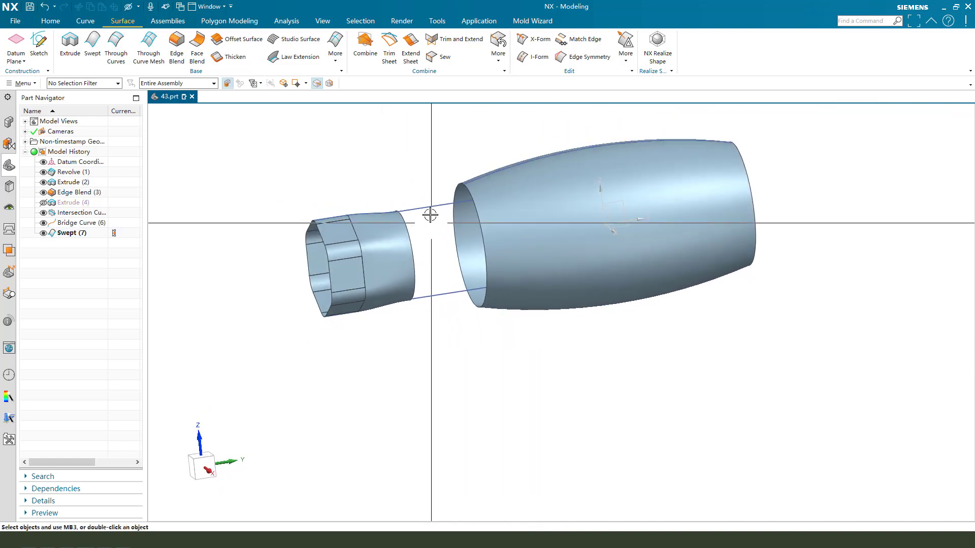
click(453, 213)
middle_drag(453, 261, 377, 208)
key(Escape)
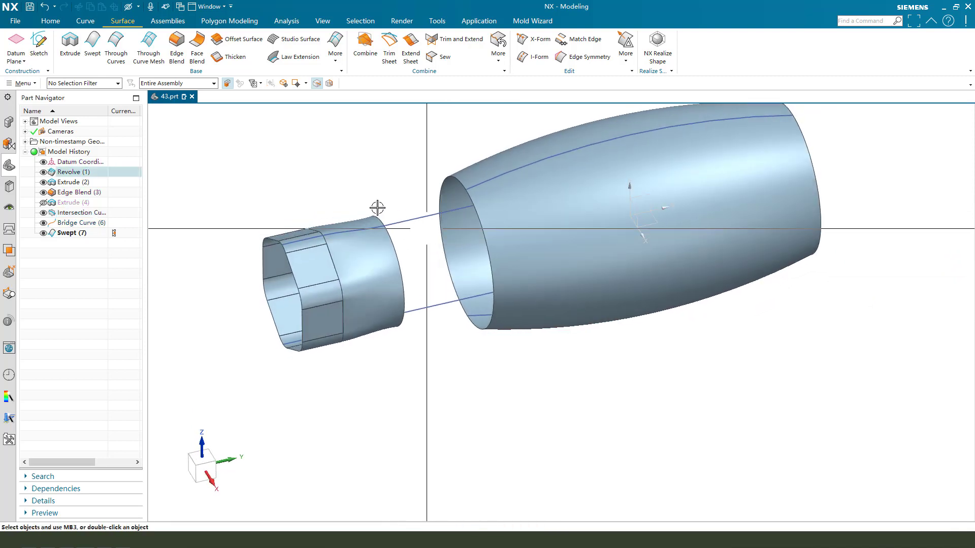
Step: Bridge the barrel sheet's upper intersection curve to the swept transition's upper bridge curve with G1 (Tangent) continuity
click(86, 23)
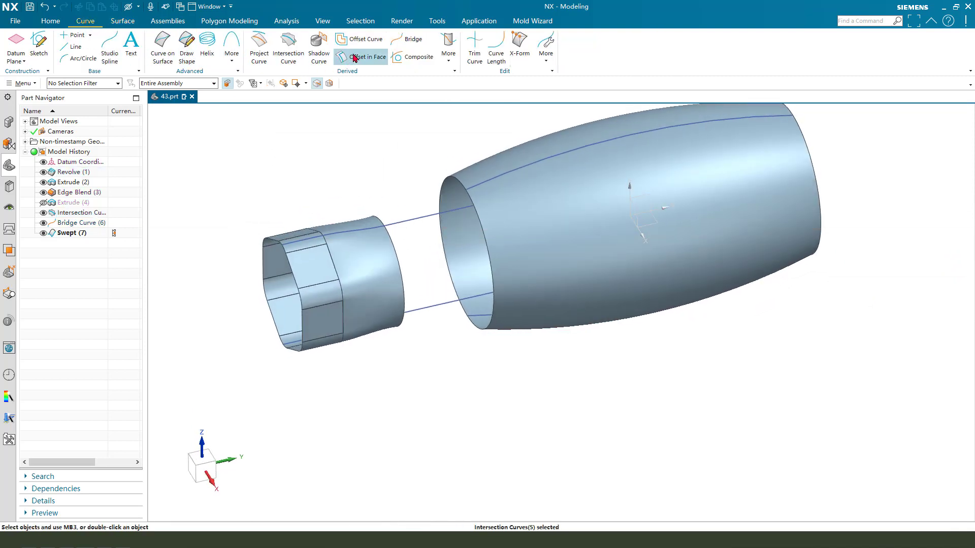
click(401, 41)
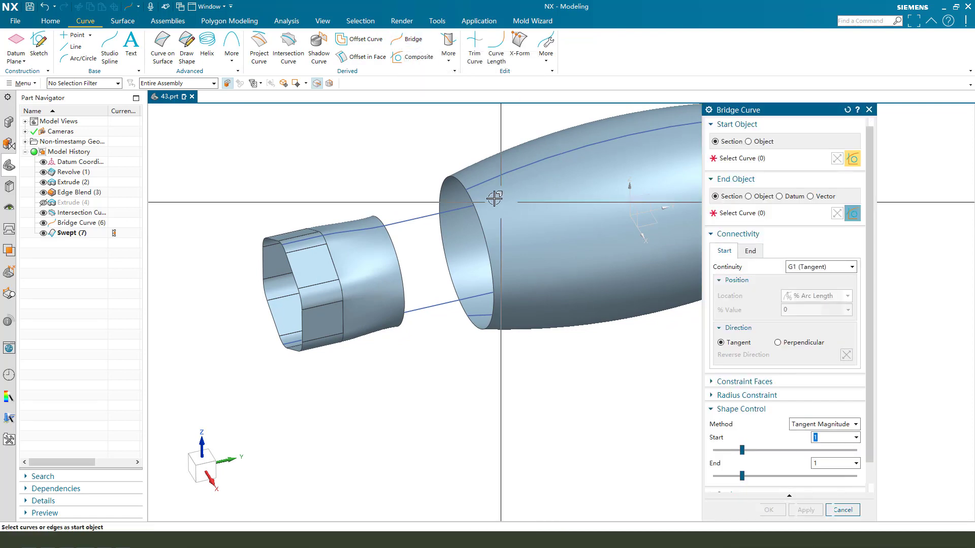
click(464, 188)
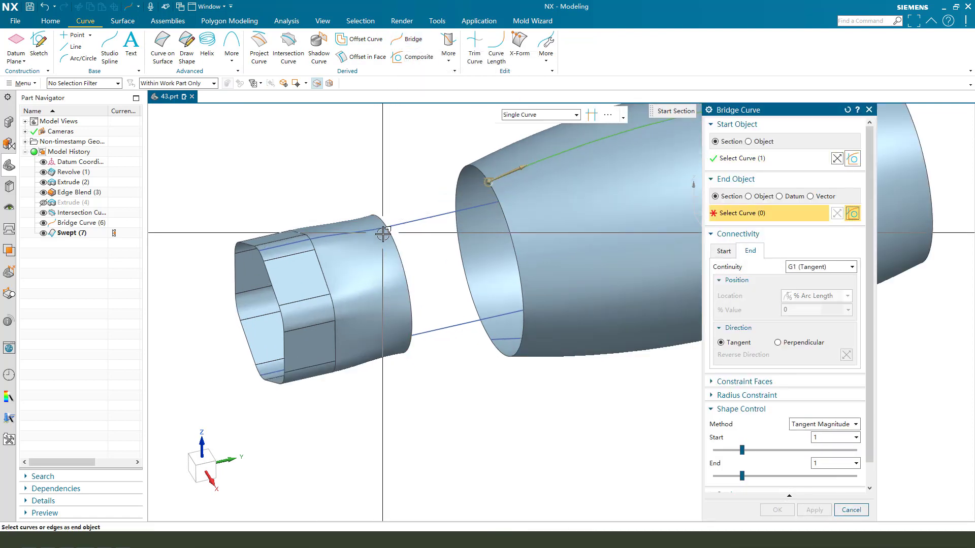
scroll(385, 211, down, 1)
click(379, 229)
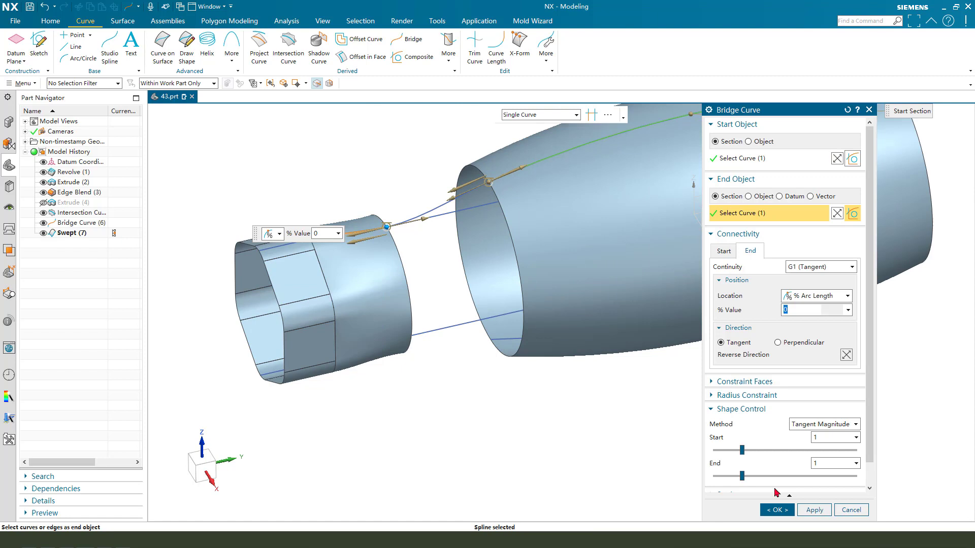
click(776, 509)
middle_drag(471, 311, 416, 246)
scroll(359, 246, up, 1)
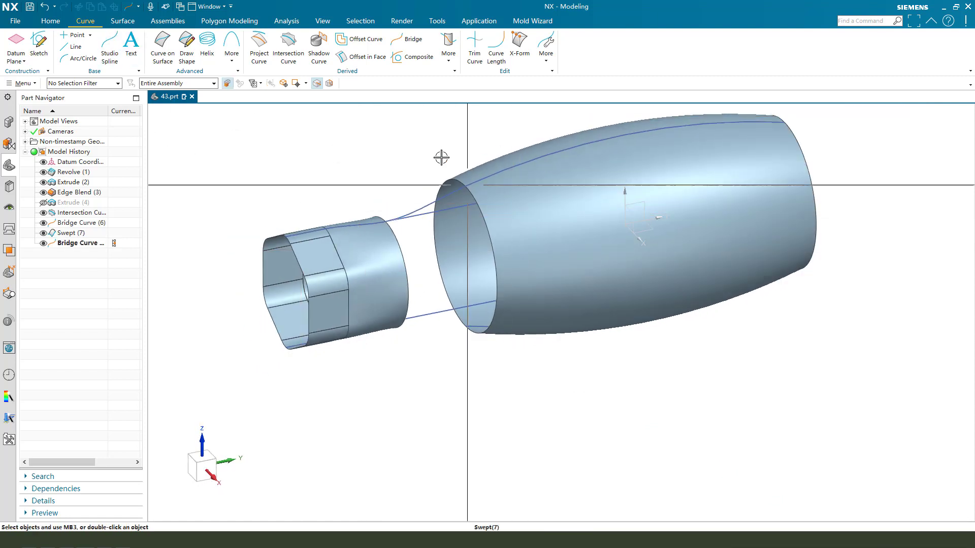
Step: Revolve the new bridge curve 360° about the Y datum axis with Body Type set to Sheet
click(431, 202)
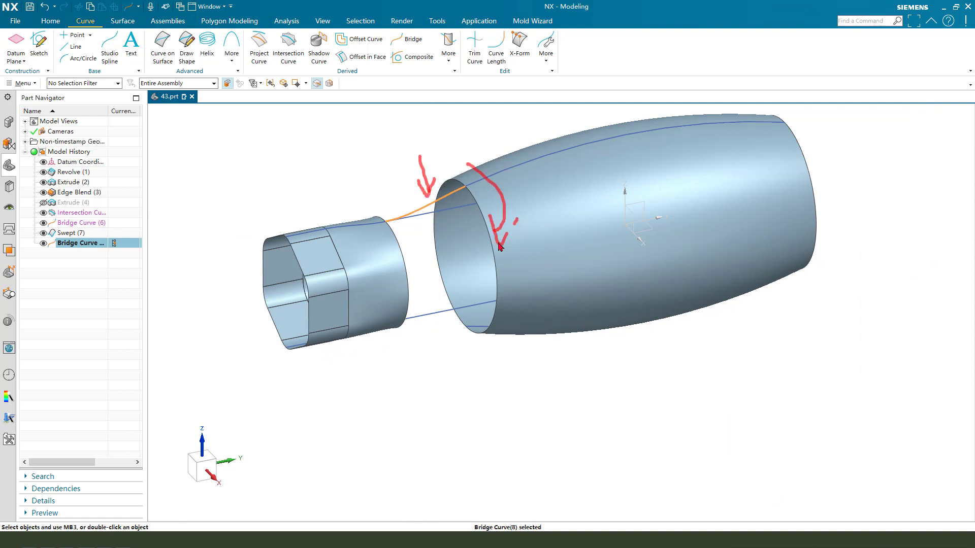
click(51, 22)
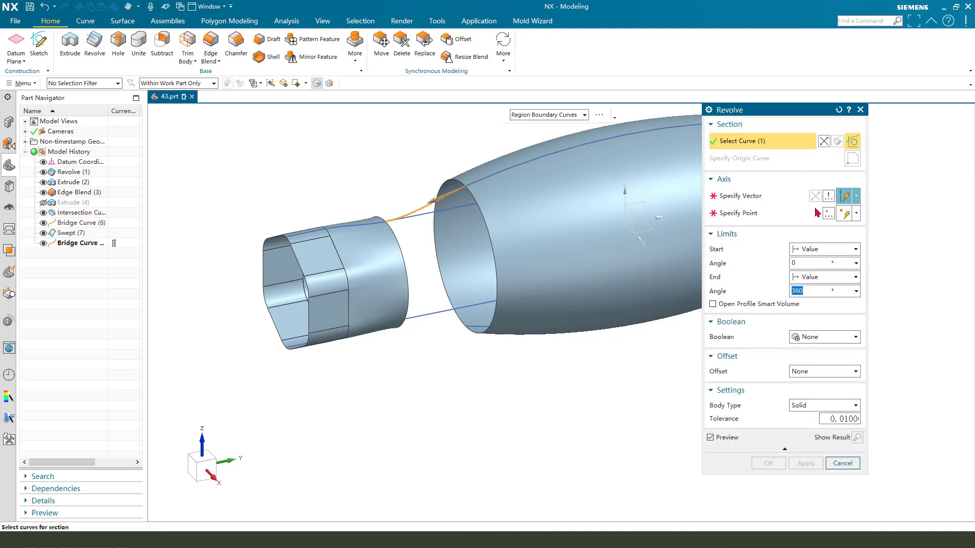
click(763, 201)
middle_drag(580, 197, 609, 230)
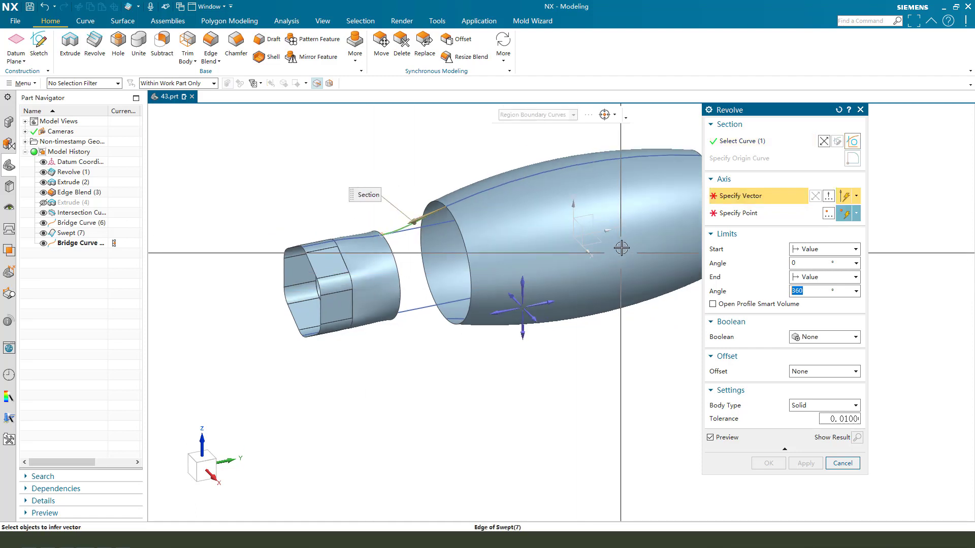
click(610, 231)
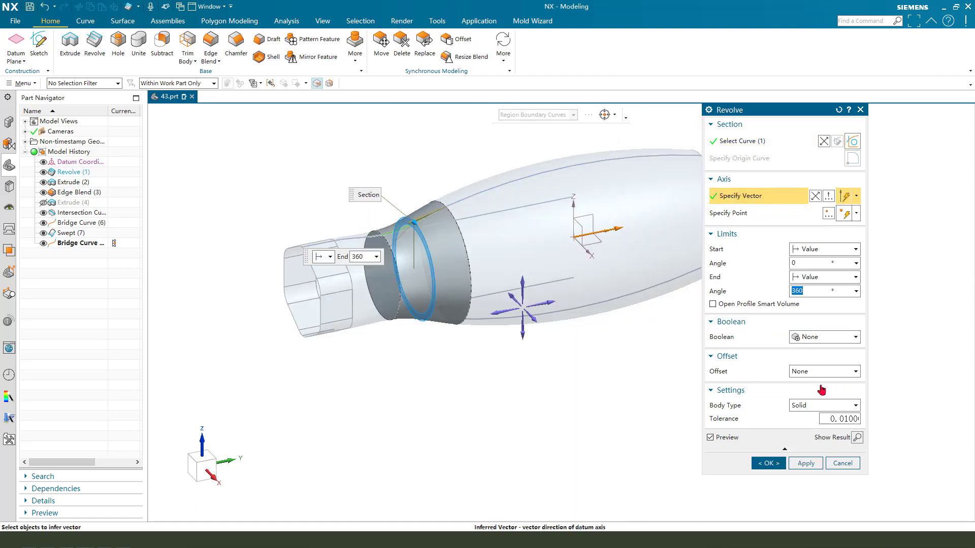
click(813, 406)
click(809, 427)
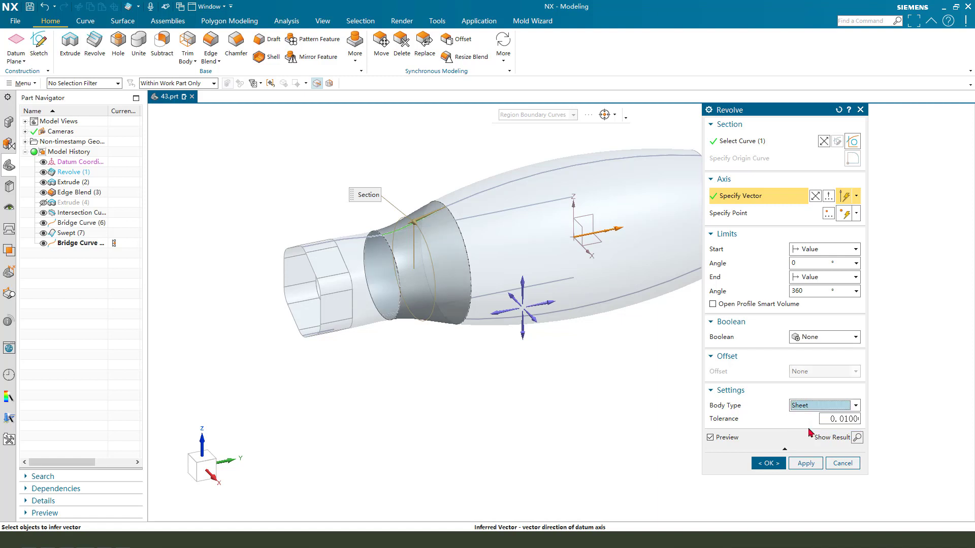
click(771, 464)
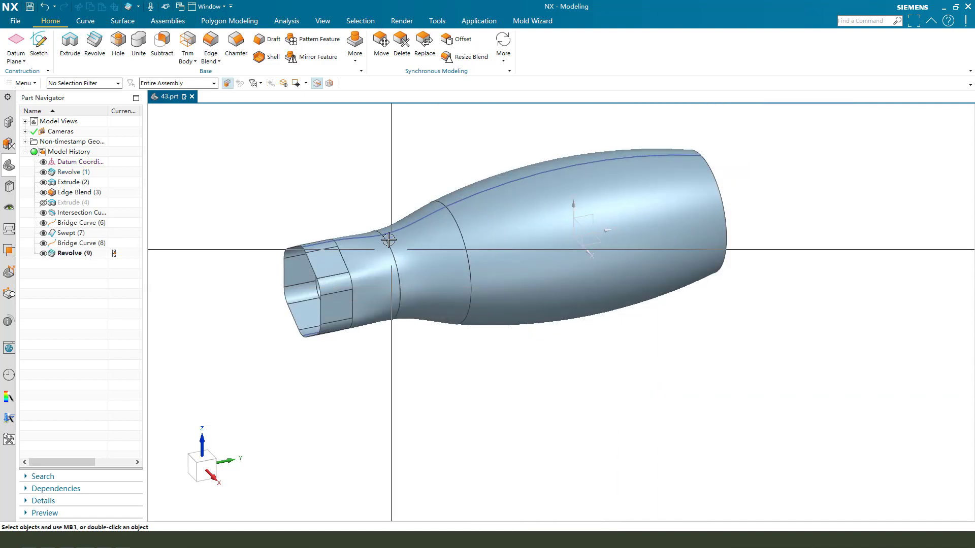
Step: Hide the intersection curves and both bridge curves, leaving the sheet bodies displayed
click(449, 206)
click(484, 191)
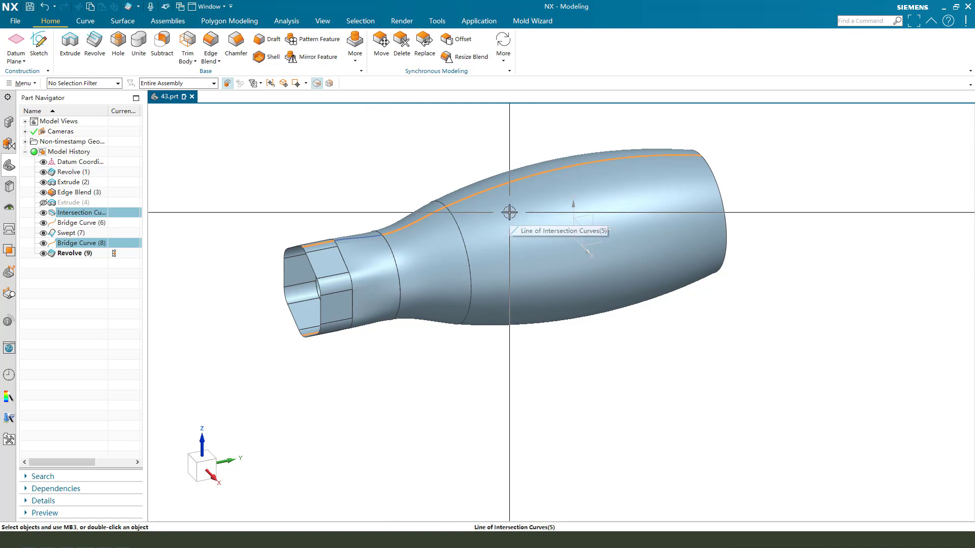
key(ctrl+b)
click(468, 246)
key(ctrl+b)
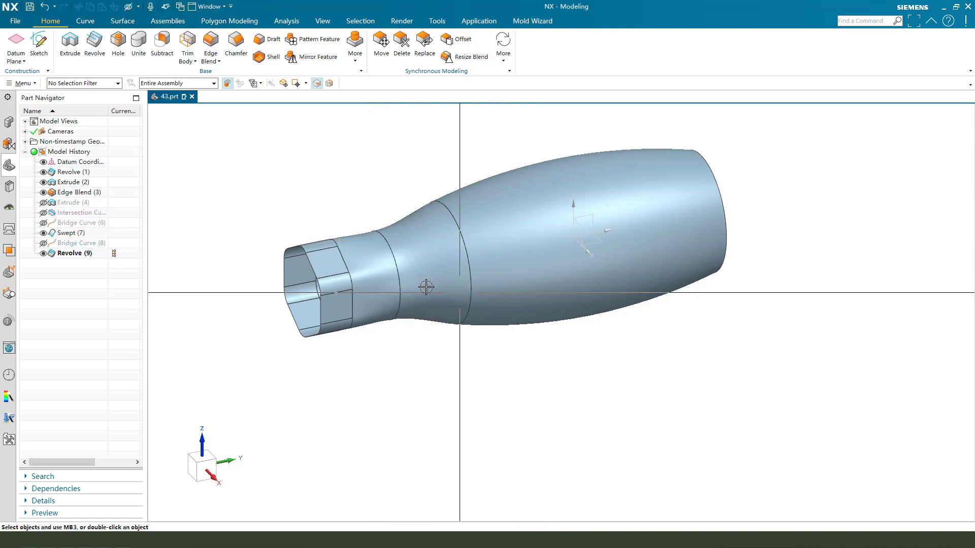
Step: Mirror the hexagonal end sheet, the swept transition and the revolved transition sheet about the XZ datum plane
middle_drag(426, 287, 264, 213)
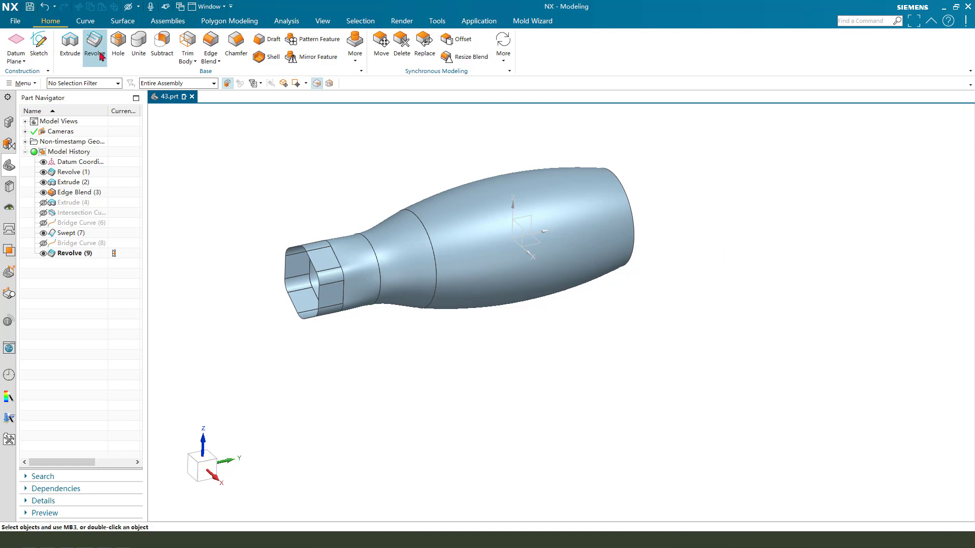
click(356, 60)
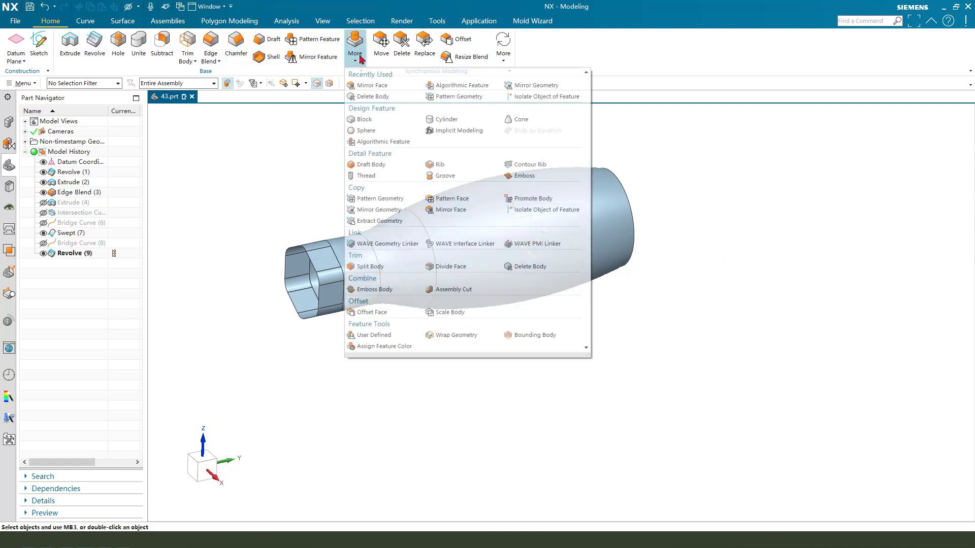
click(383, 213)
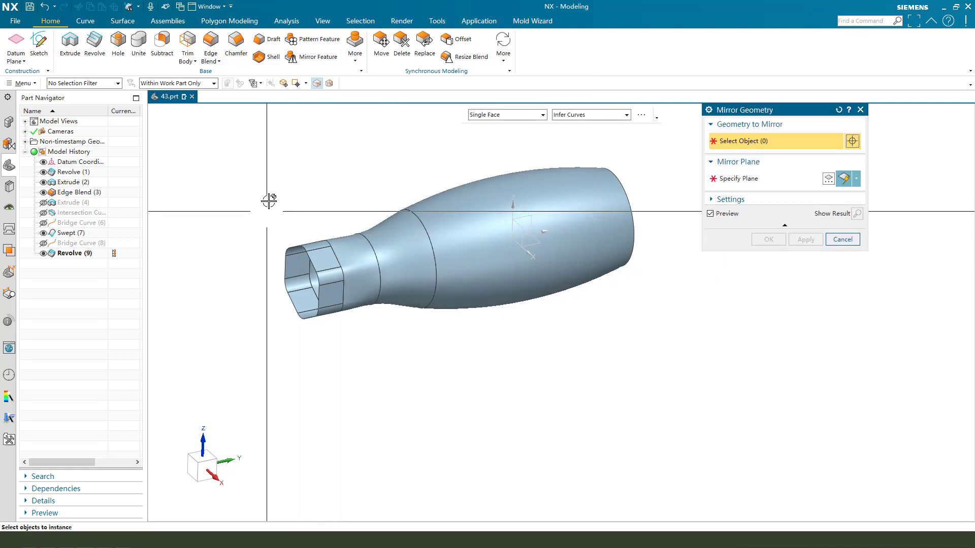
scroll(295, 193, up, 3)
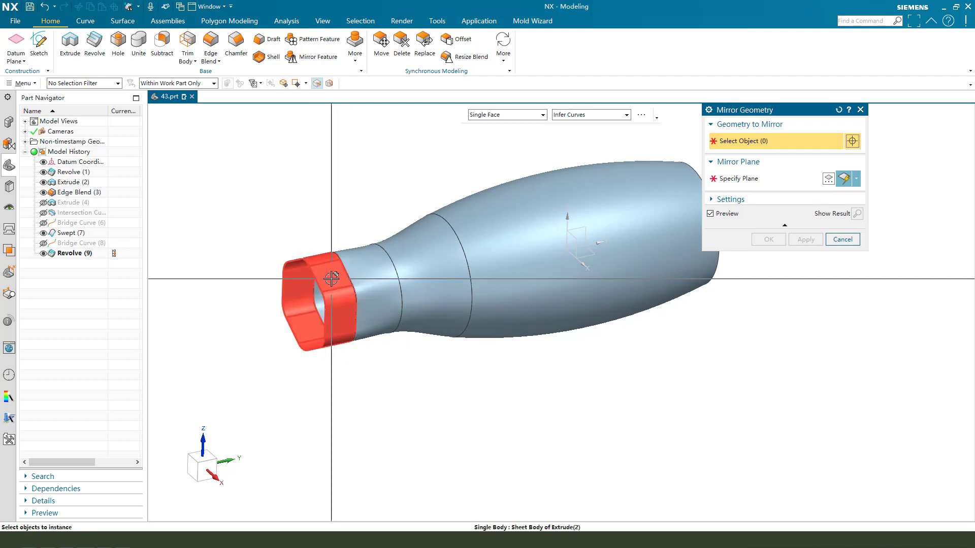
click(325, 305)
click(379, 297)
click(431, 250)
scroll(431, 251, down, 1)
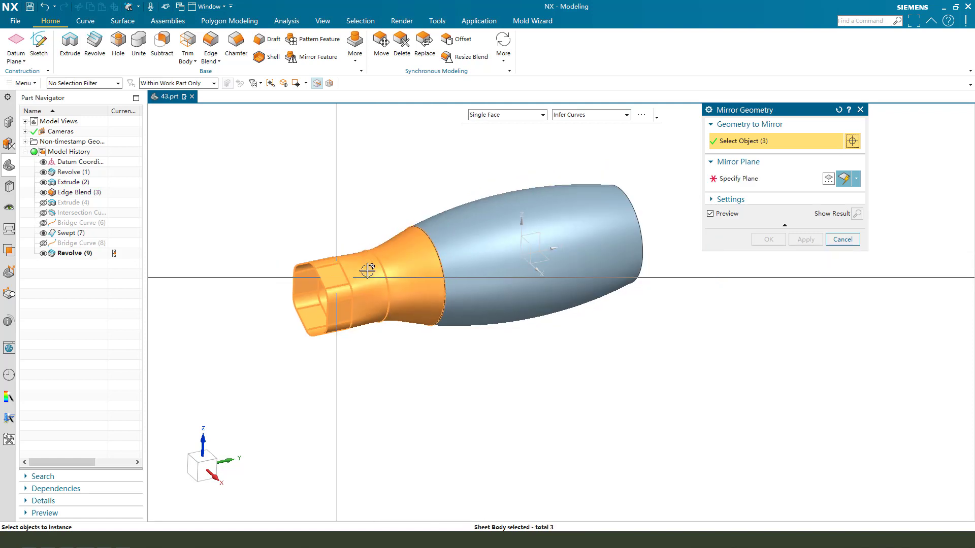
click(741, 179)
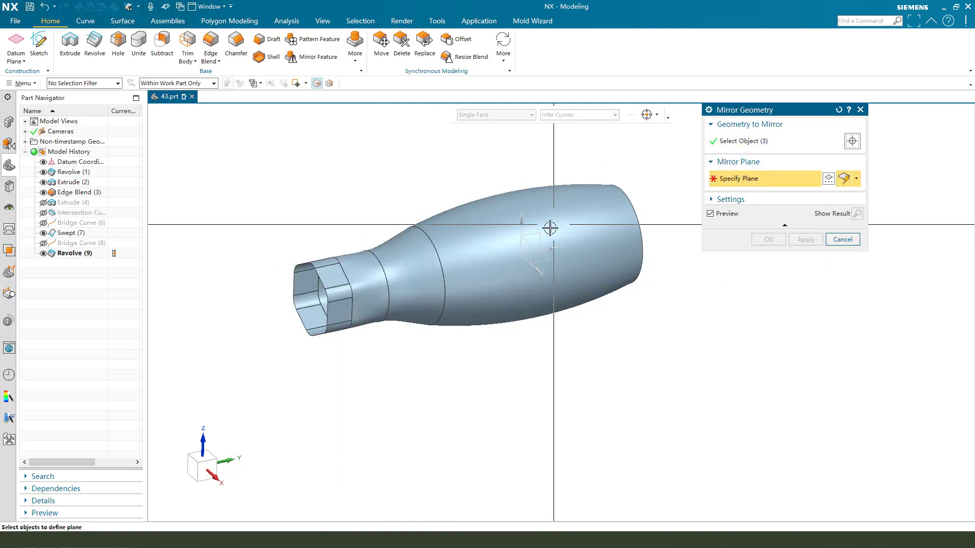
click(529, 243)
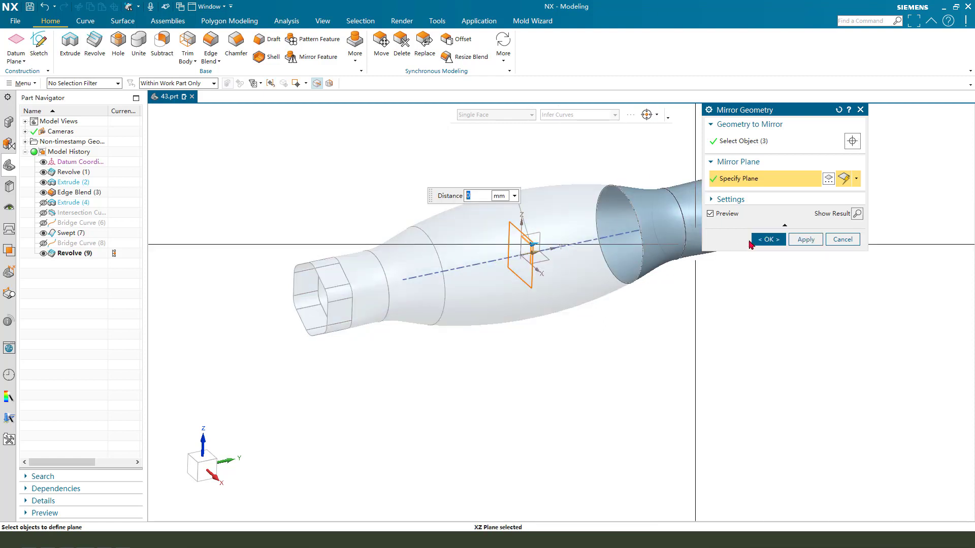
click(768, 239)
Step: Sketch an 8 mm diameter circle centred on the origin of the XY datum plane as the section for an Extrude
middle_drag(407, 277, 556, 313)
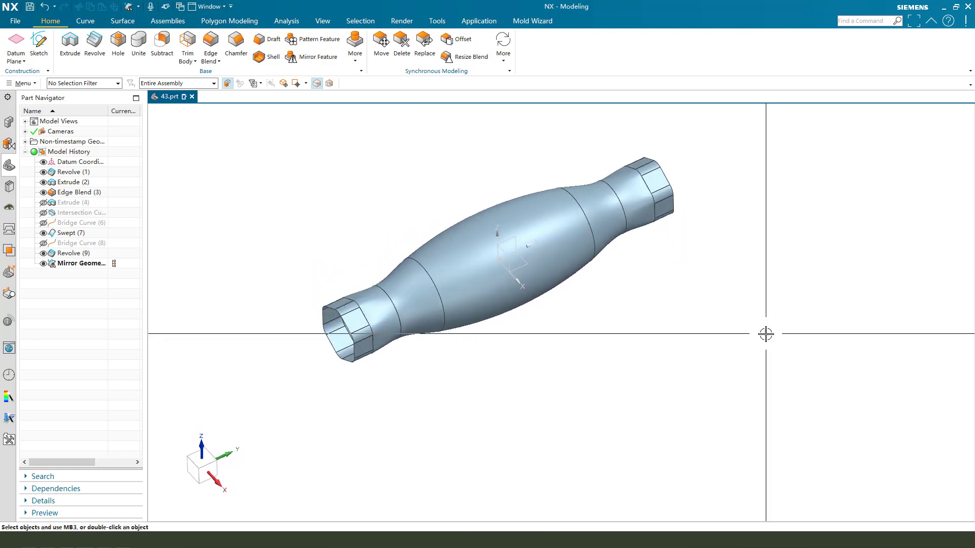
click(73, 49)
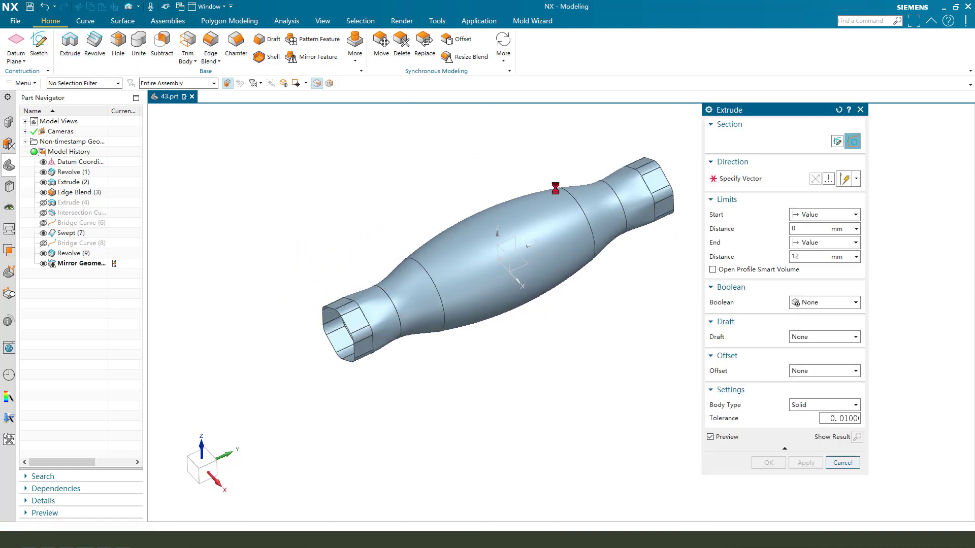
click(527, 266)
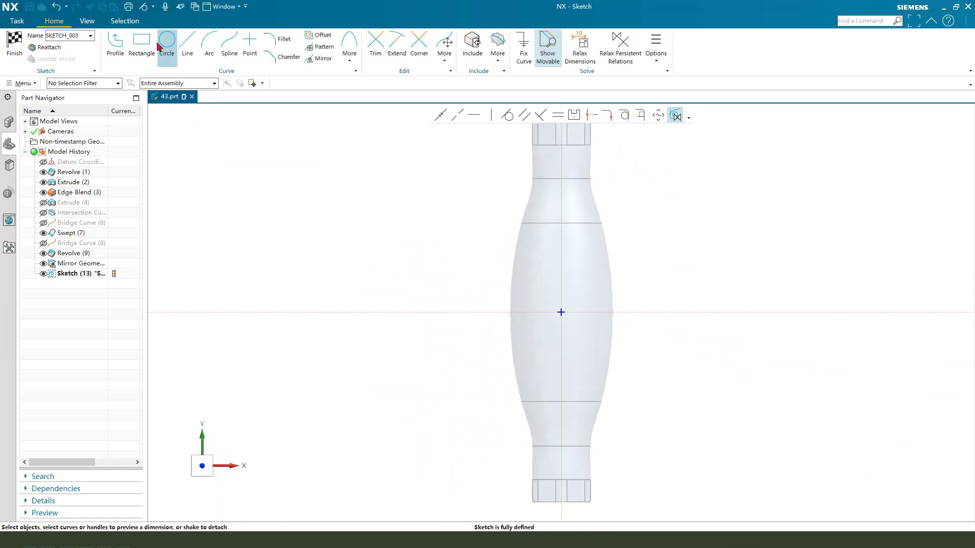
click(159, 47)
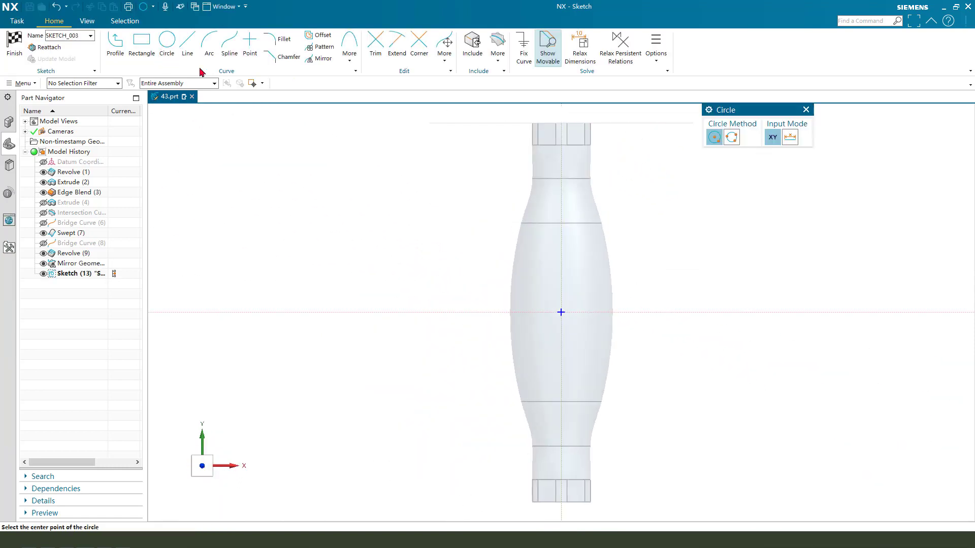
click(562, 313)
click(588, 287)
key(Escape)
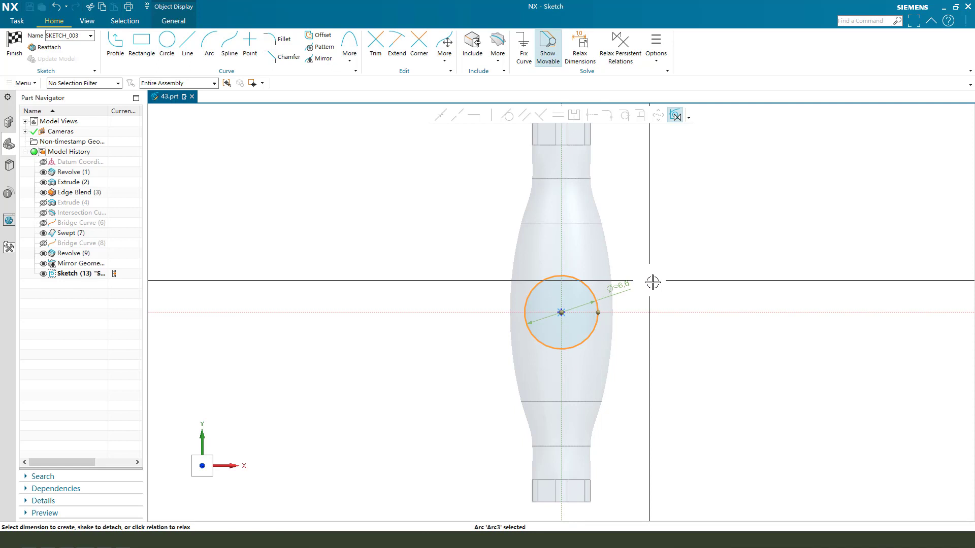
double_click(626, 288)
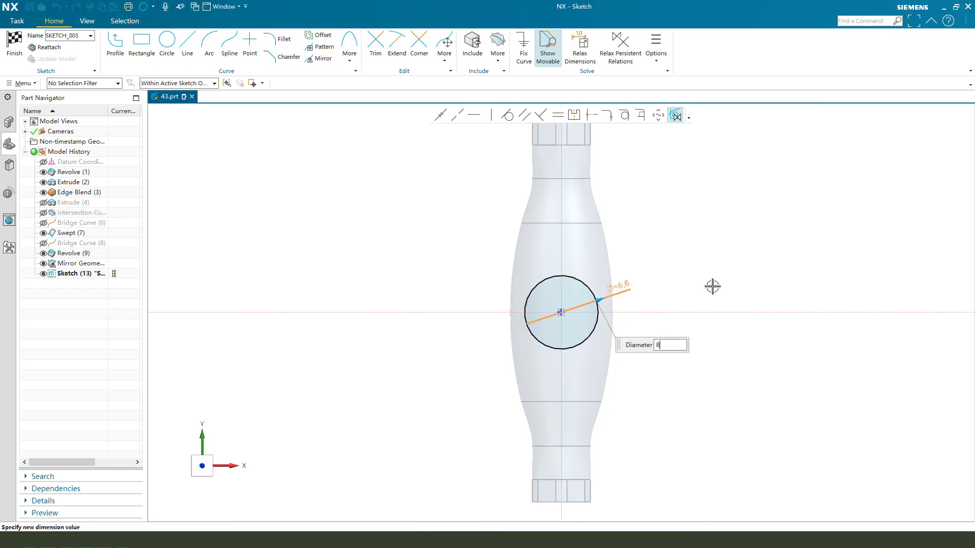
key(Return)
key(Return)
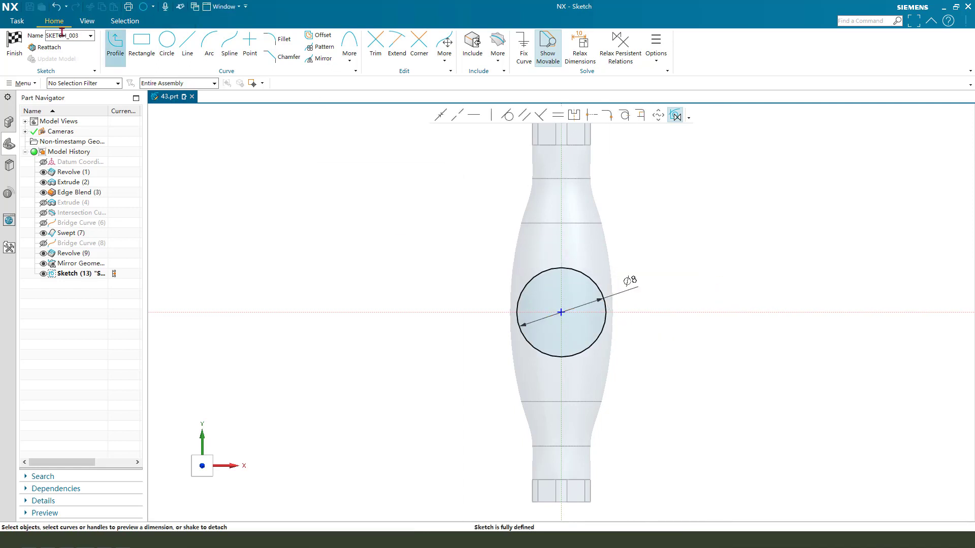
click(23, 53)
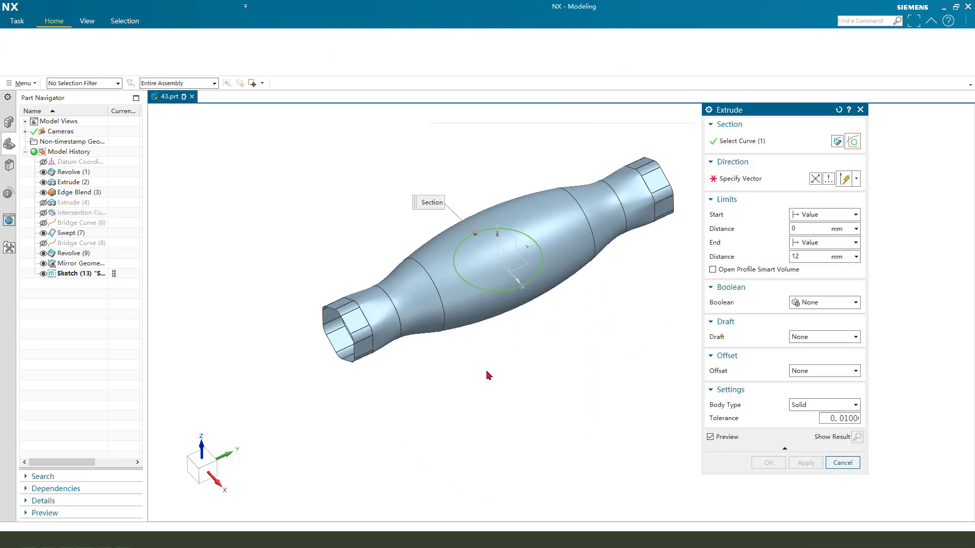
Step: Extrude the circle upward along Z from 7.5 mm to 12.5 mm with Body Type set to Sheet
middle_drag(498, 355, 255, 307)
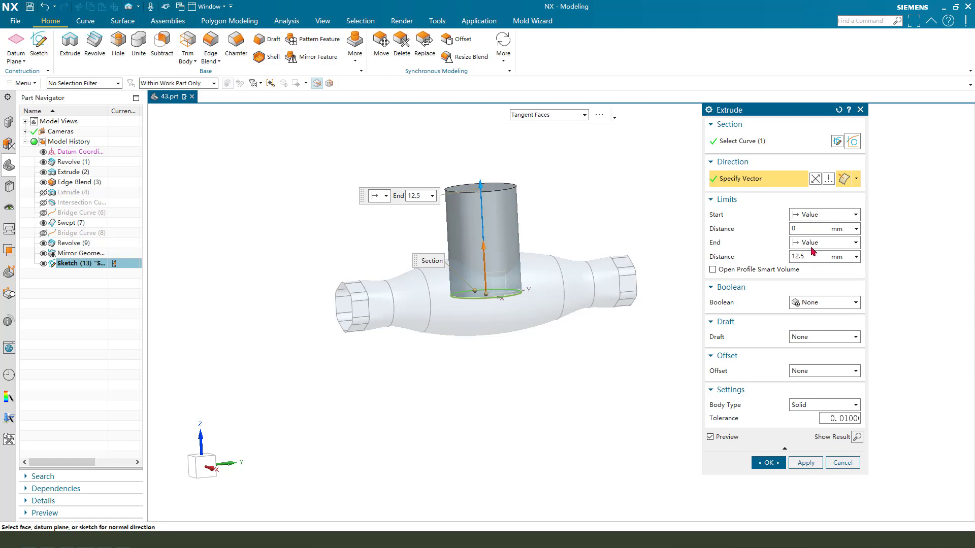
click(802, 228)
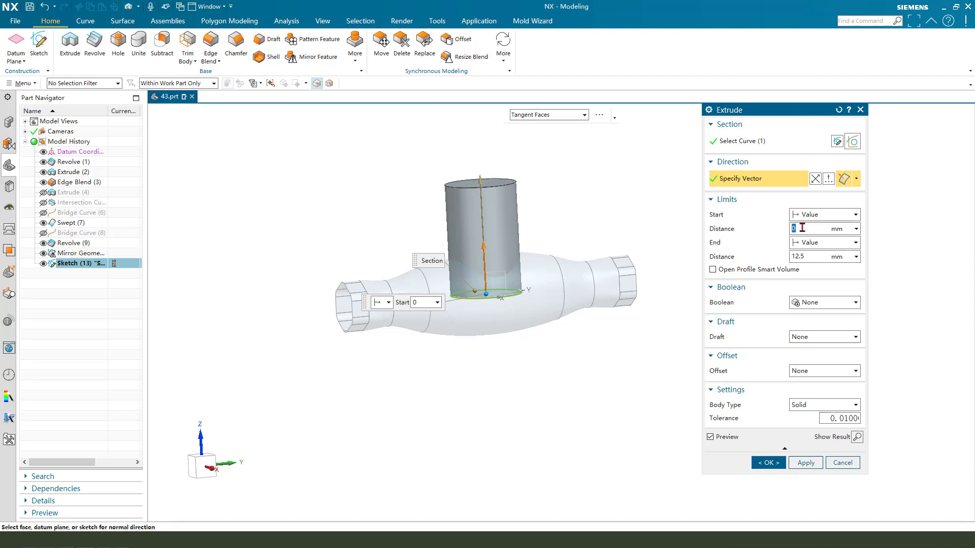
text(8)
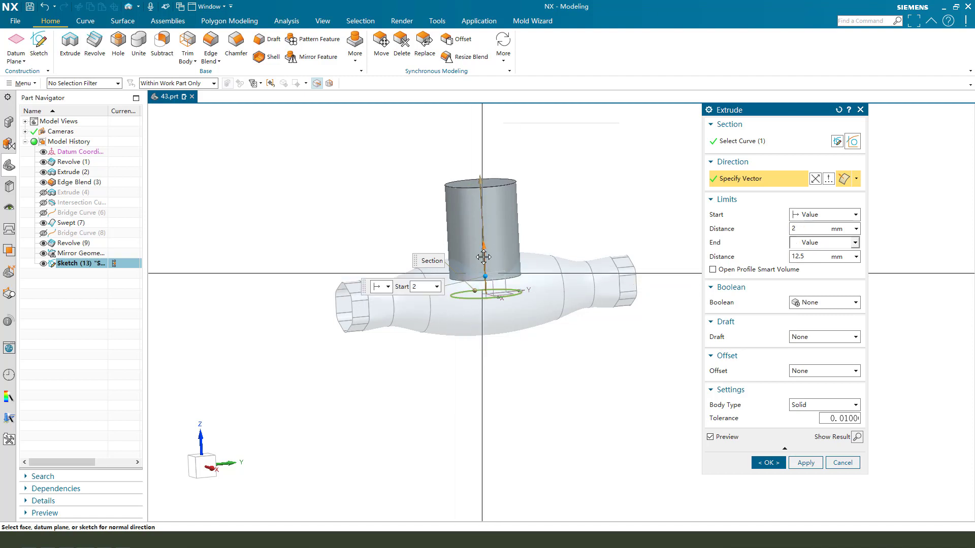
middle_drag(525, 266, 532, 264)
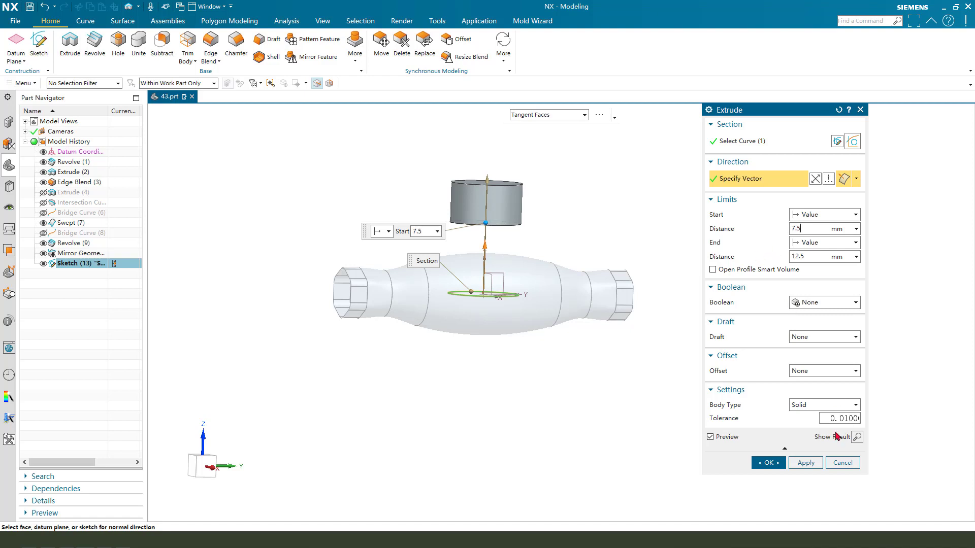
click(808, 406)
click(800, 427)
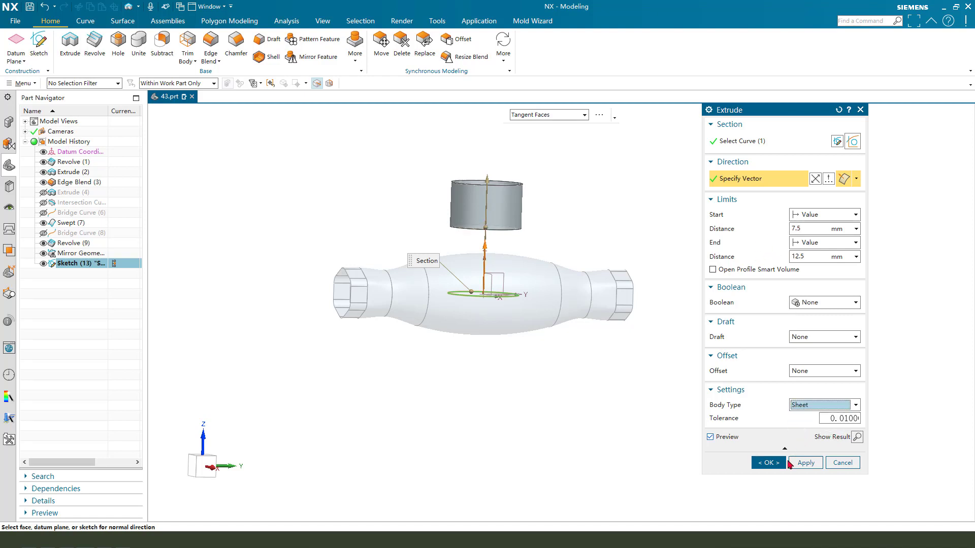
click(767, 463)
Step: Sketch a downward-bulging arc of about 7.4 mm radius across the barrel's upper half on the YZ datum plane for a new Extrude
middle_drag(487, 244, 508, 255)
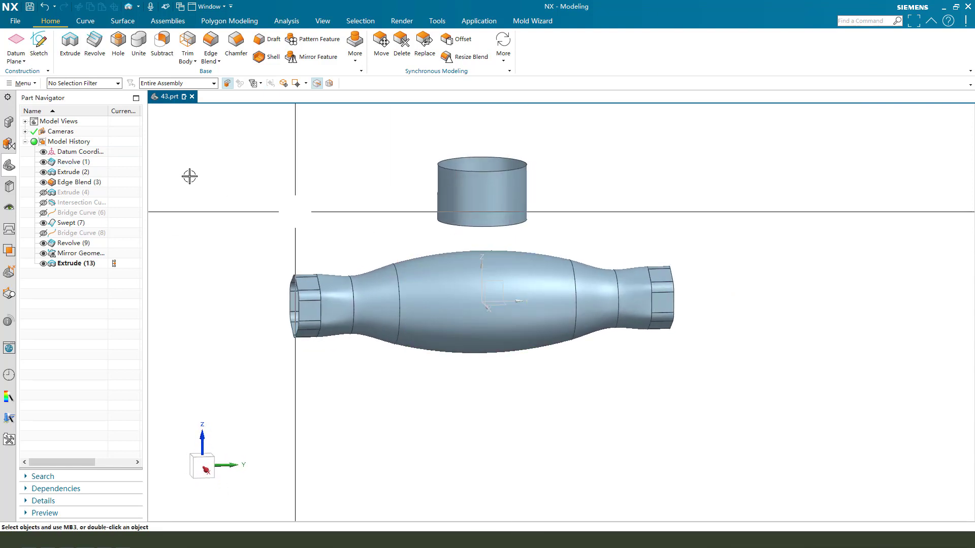
click(71, 45)
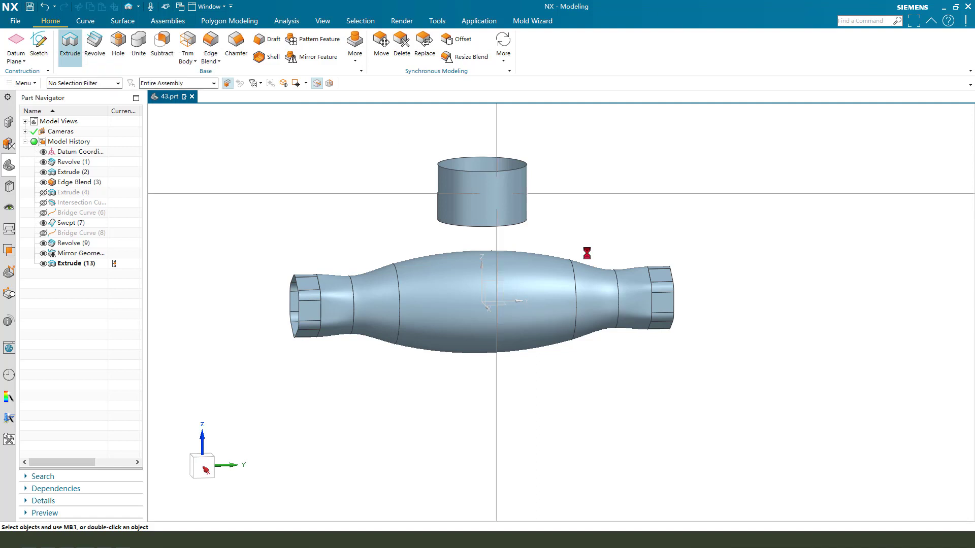
click(548, 311)
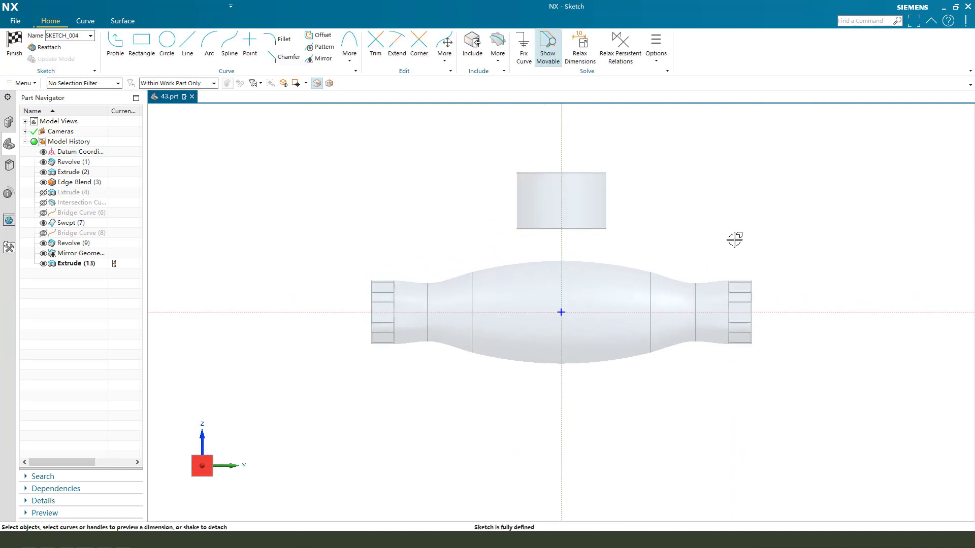
click(208, 48)
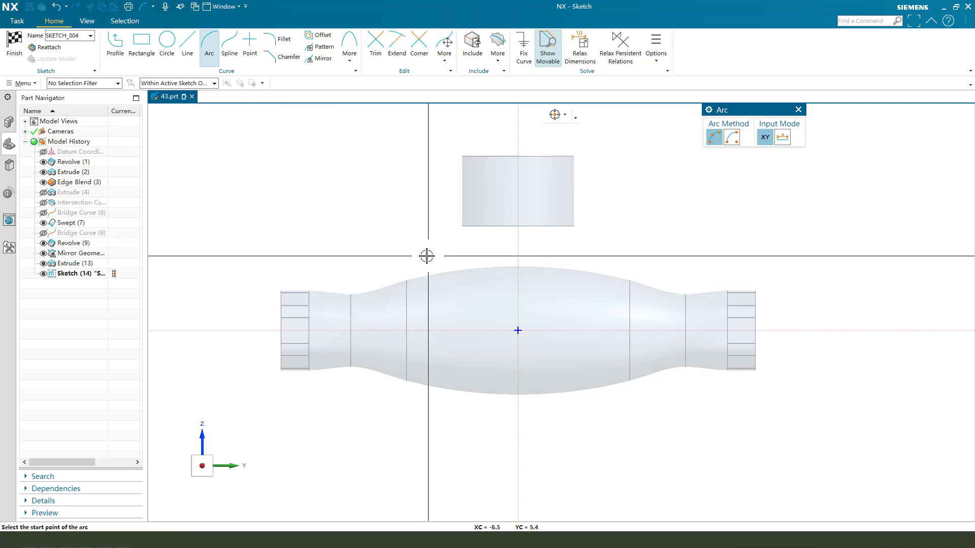
click(426, 255)
click(613, 255)
click(570, 300)
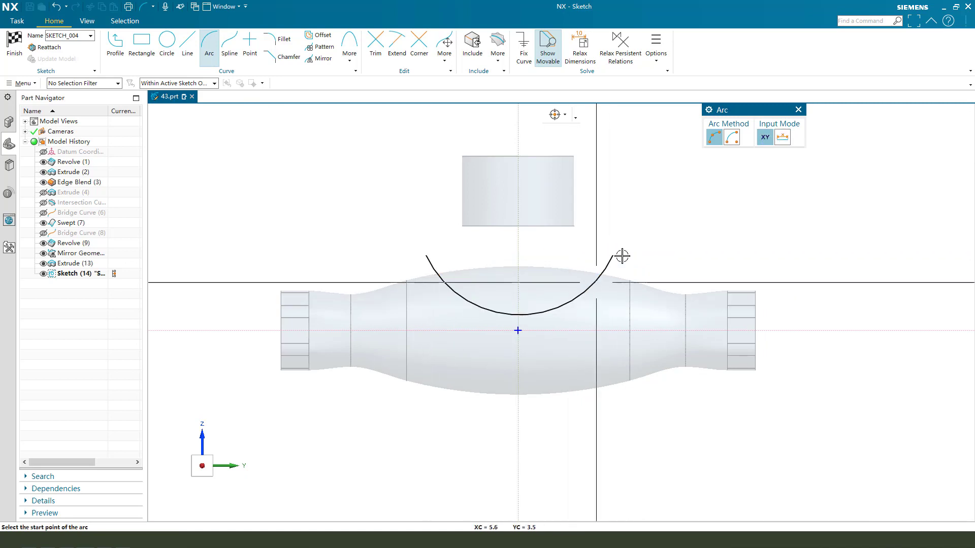
key(Escape)
Step: Make the arc's centre point coincident with the sketch's vertical axis
scroll(619, 299, up, 2)
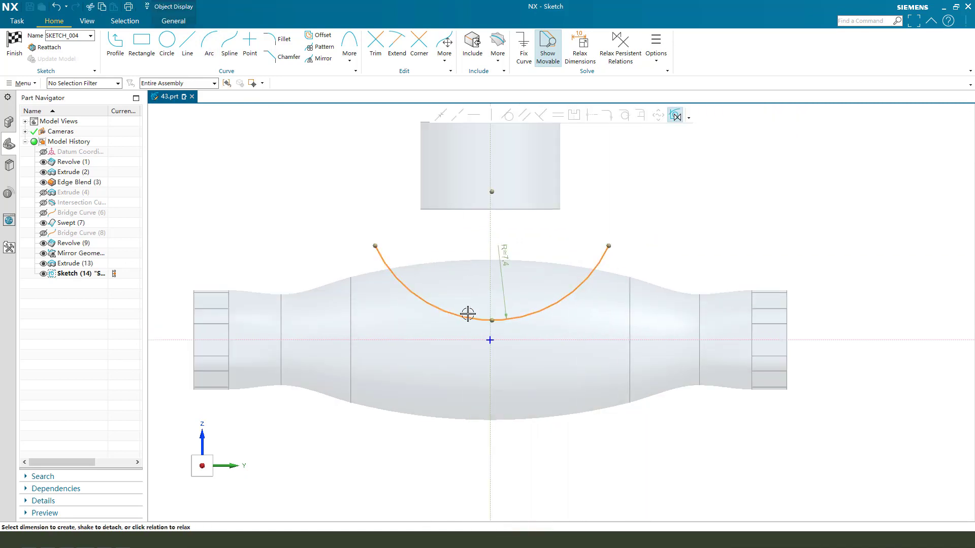
scroll(468, 311, down, 1)
click(485, 215)
click(486, 145)
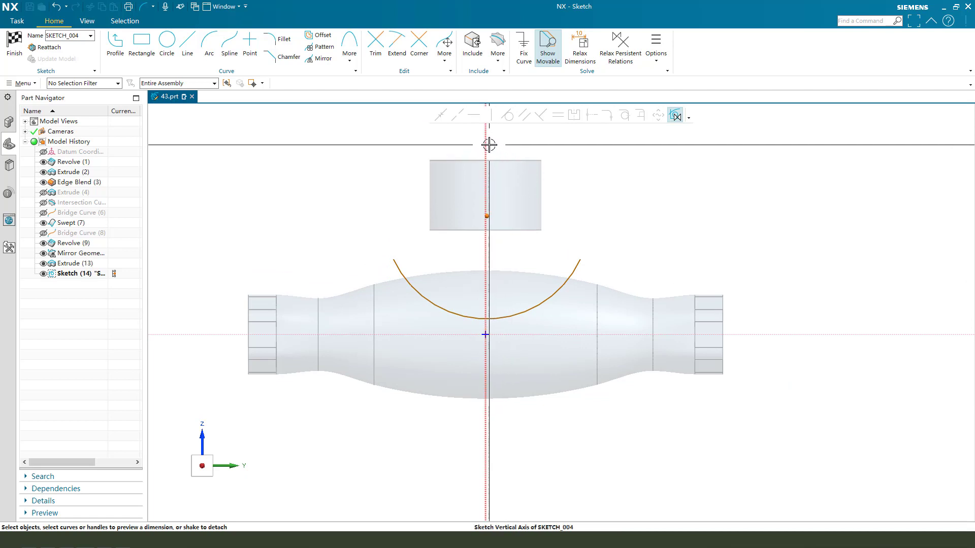
click(441, 116)
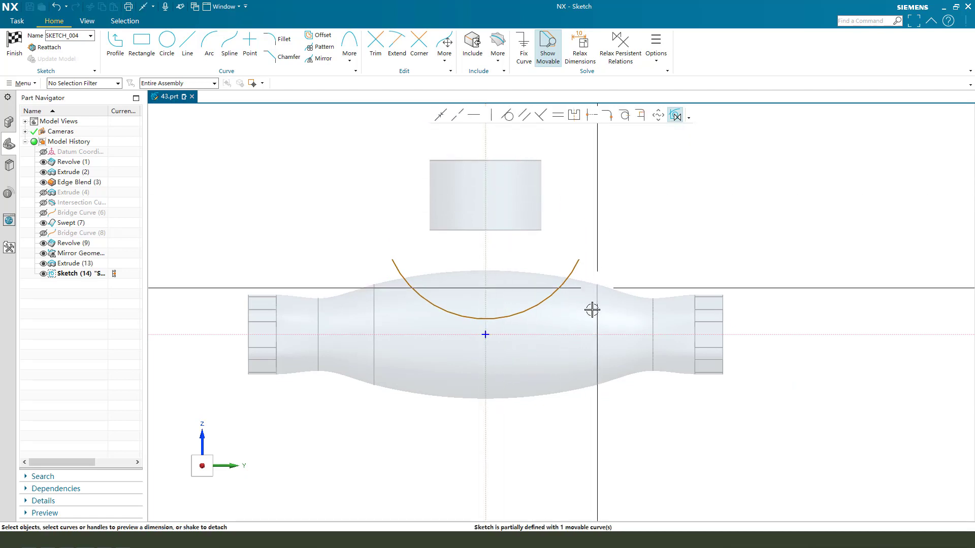
Step: Dimension the vertical distance from the sketch's horizontal axis to the arc's lowest point as 1 mm
scroll(562, 326, up, 1)
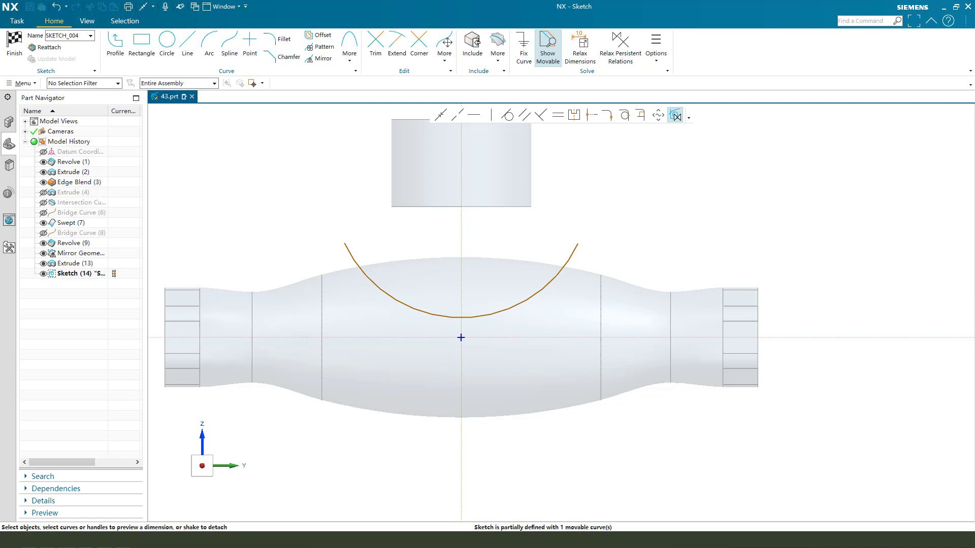
click(496, 328)
key(d)
click(490, 335)
click(519, 330)
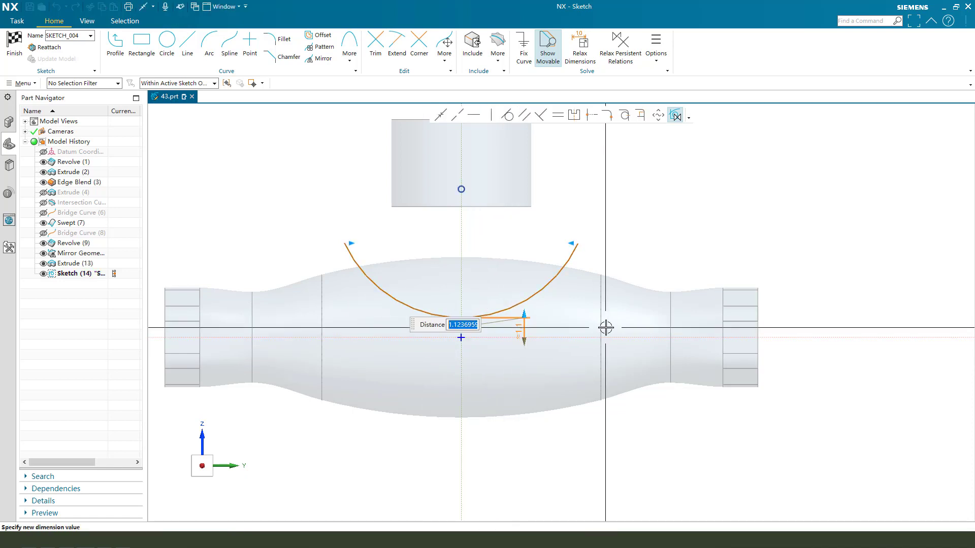
key(Return)
key(Return)
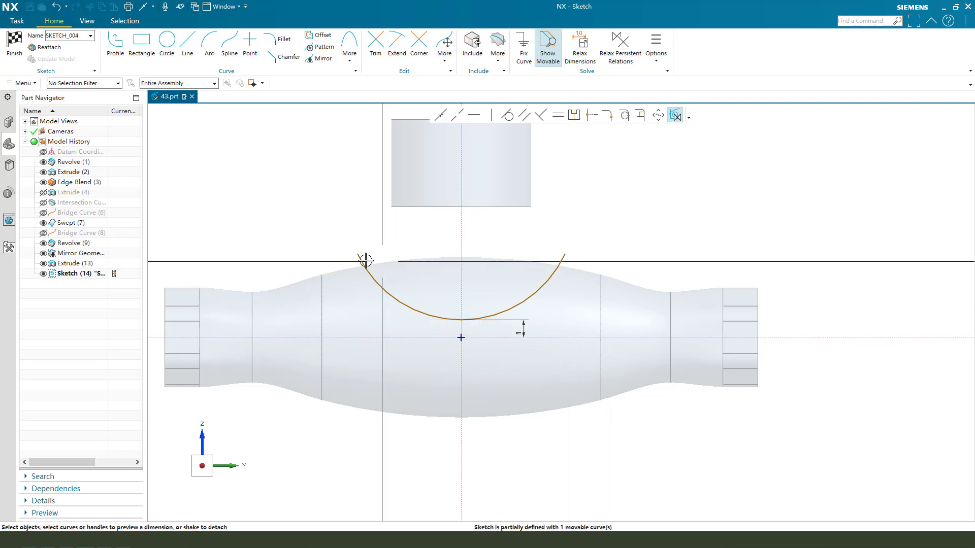
Step: Close the arc profile with a straight line between its two endpoints
click(564, 254)
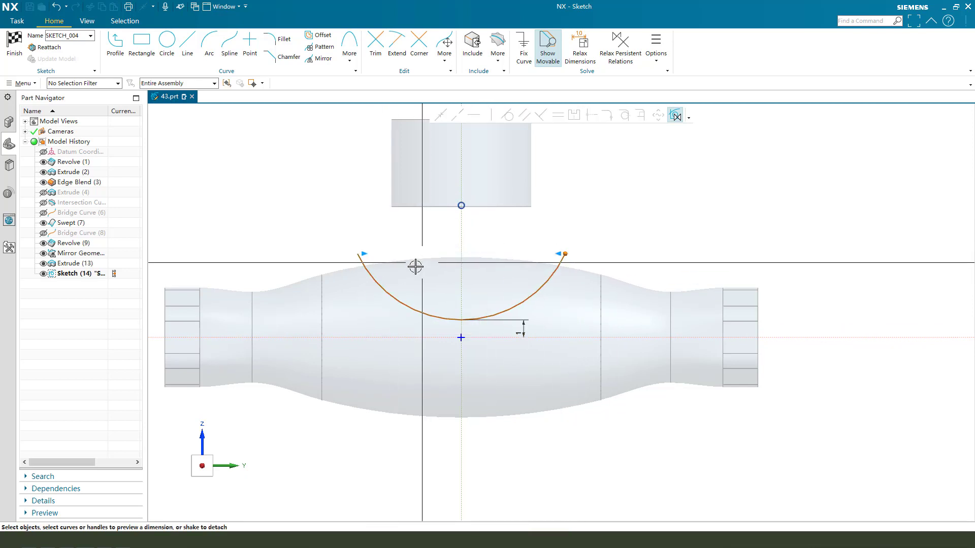
mouse_move(567, 253)
mouse_down()
mouse_move(589, 266)
mouse_move(565, 260)
mouse_up()
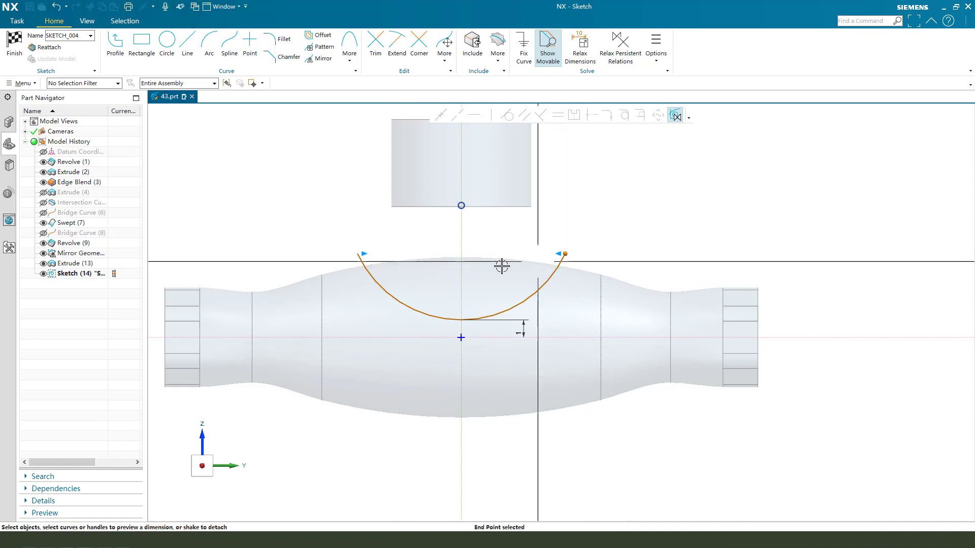
click(362, 258)
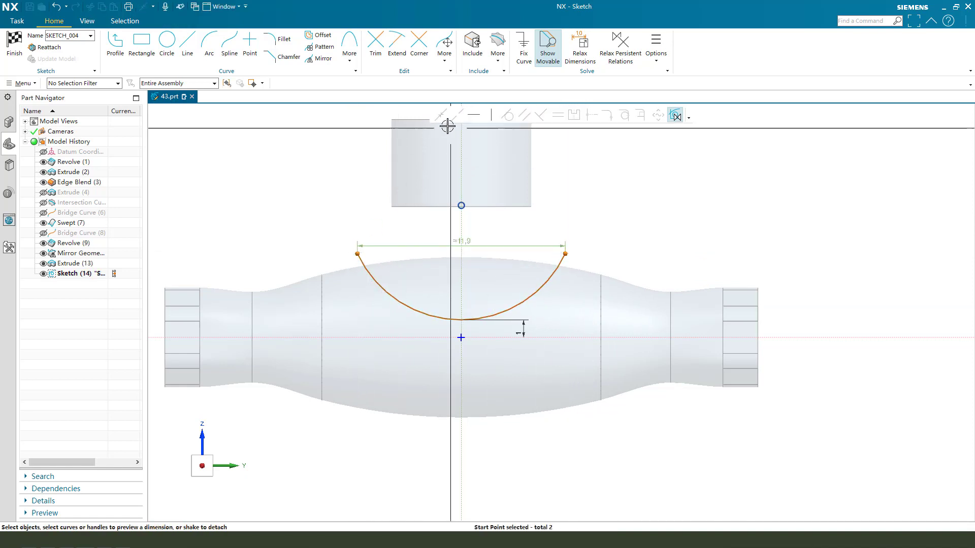
click(196, 51)
click(358, 253)
click(565, 253)
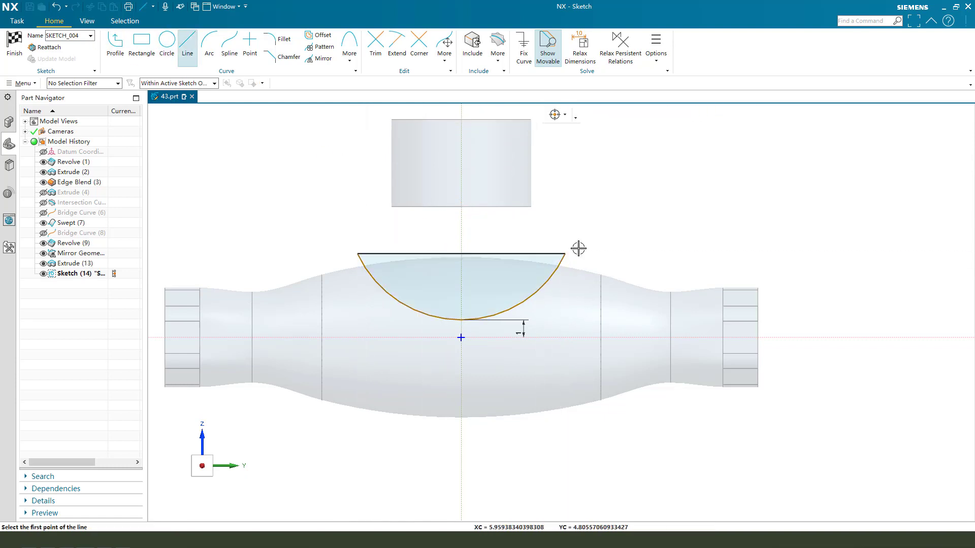
Step: Dimension the vertical distance from the profile's straight closing line to the sketch's horizontal axis as 5 mm
key(Escape)
click(548, 254)
click(571, 338)
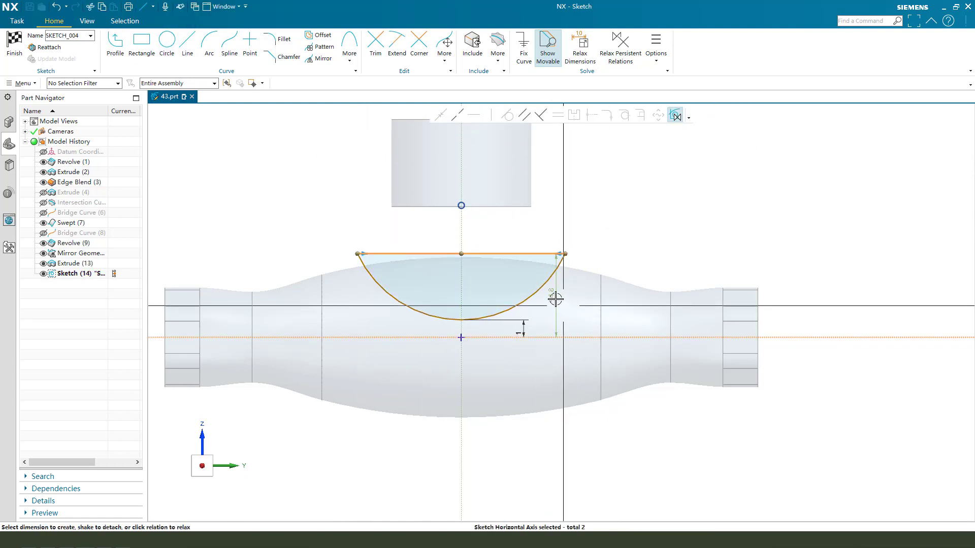
click(588, 293)
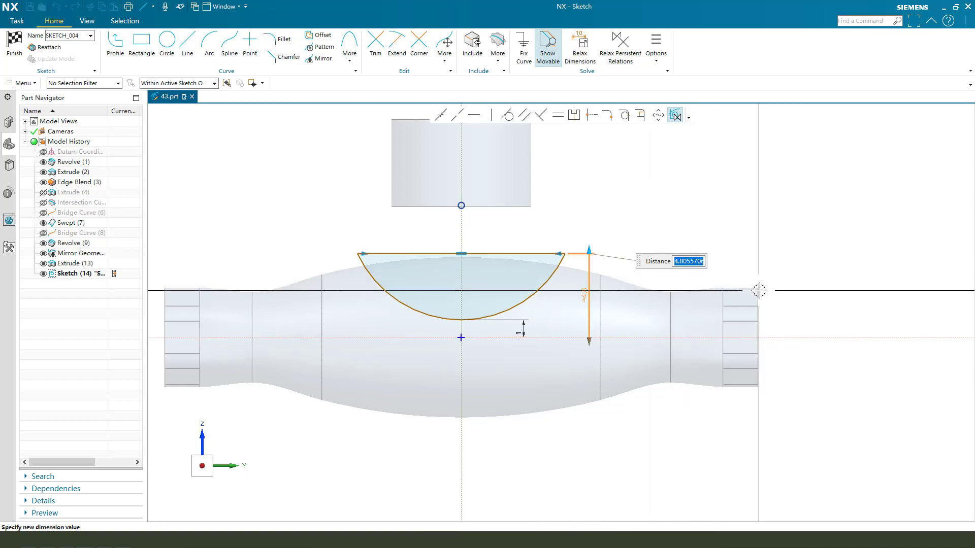
text(5)
key(Return)
key(Escape)
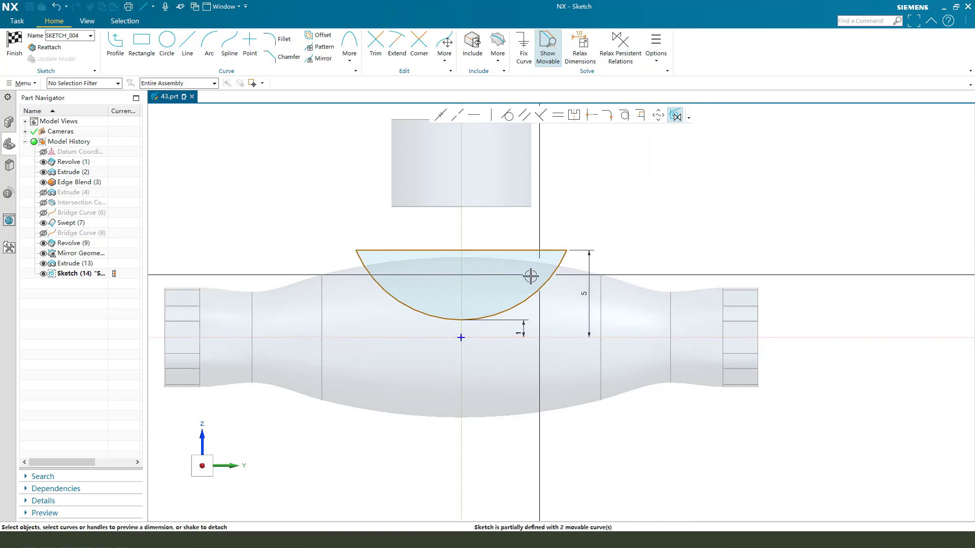
Step: Set the arc's radius to 10 mm and finish the sketch
click(543, 290)
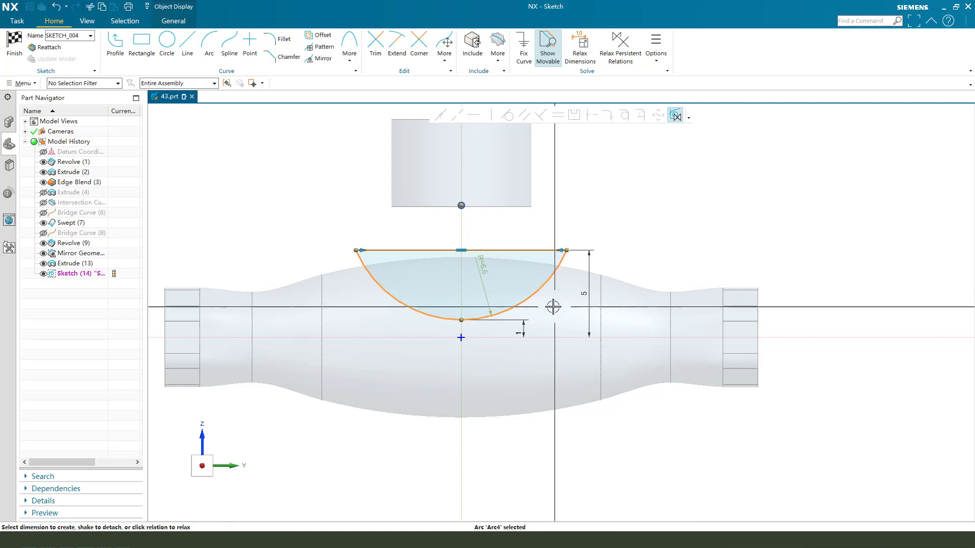
click(516, 277)
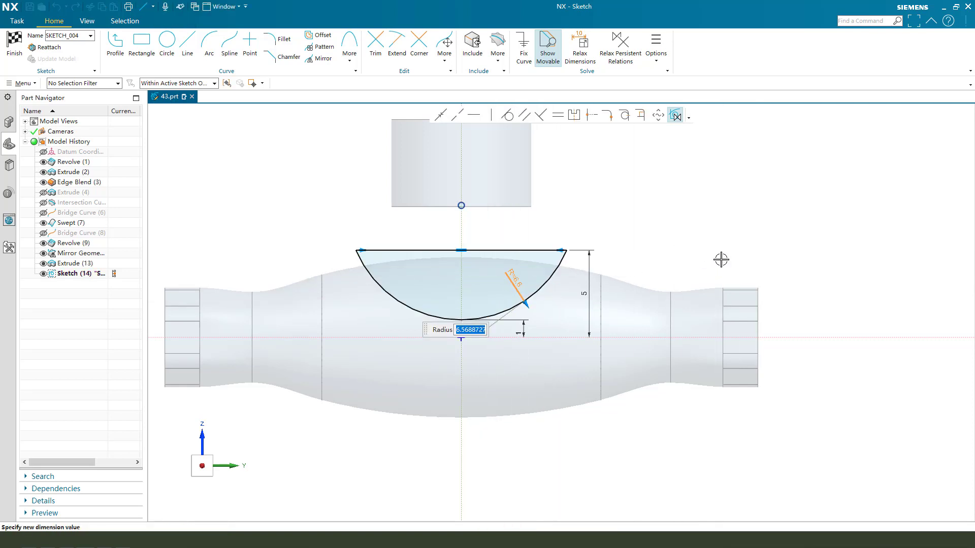
key(Return)
key(Escape)
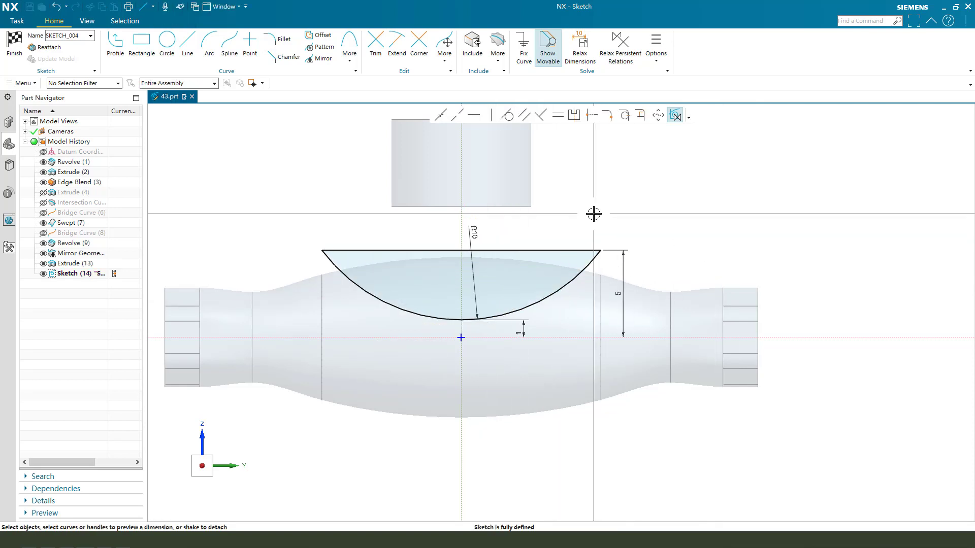
click(15, 53)
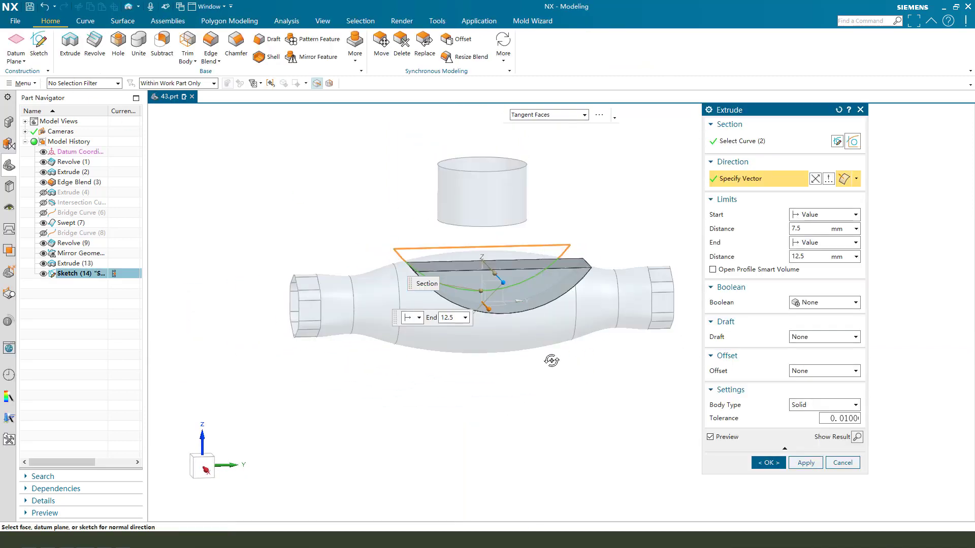
Step: Subtract the extruded arc profile from the barrel's middle body, using a Symmetric Value limit of 12.5 mm
middle_drag(552, 361, 559, 370)
click(814, 303)
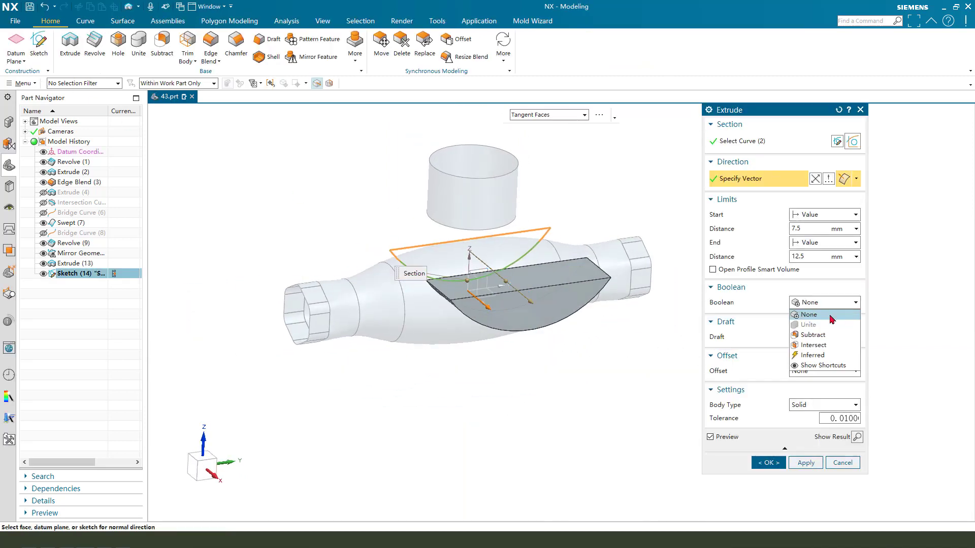
click(814, 335)
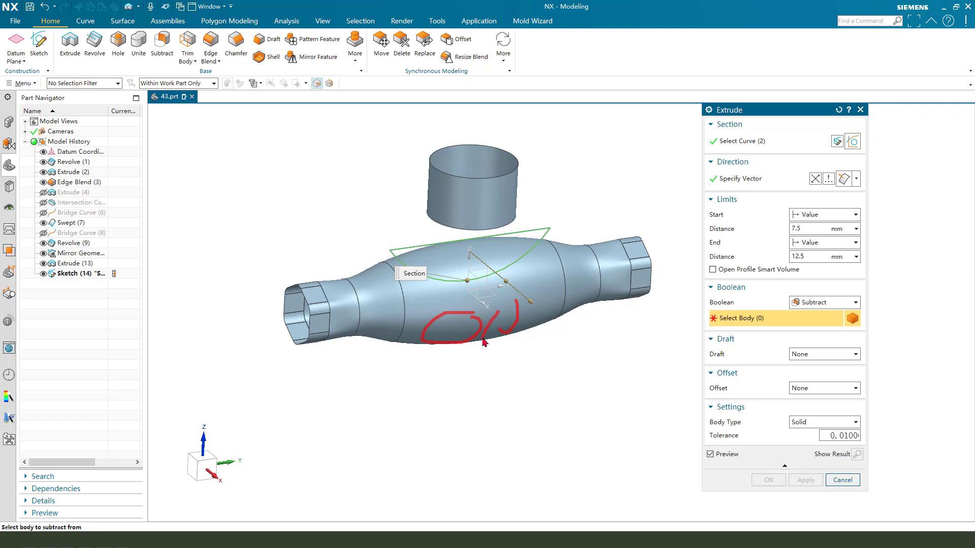
click(545, 303)
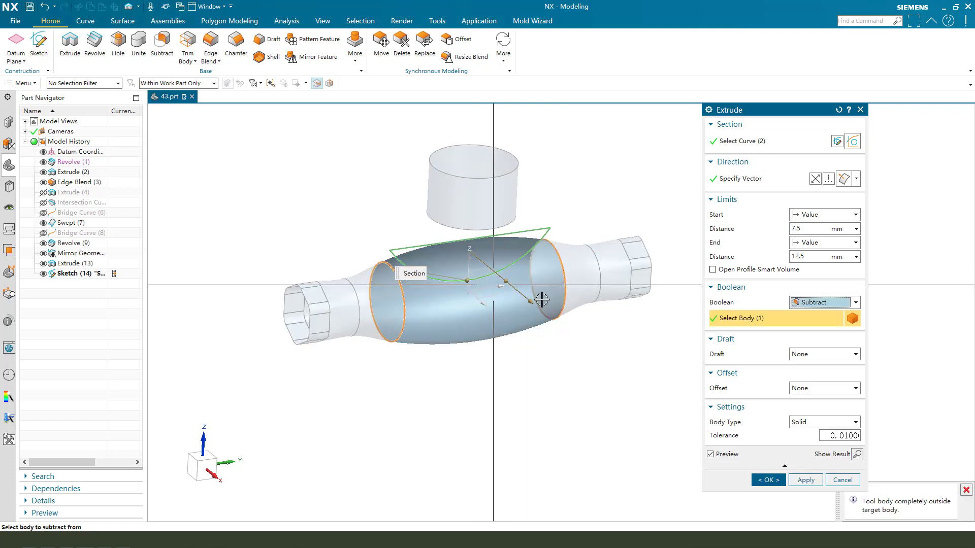
click(817, 243)
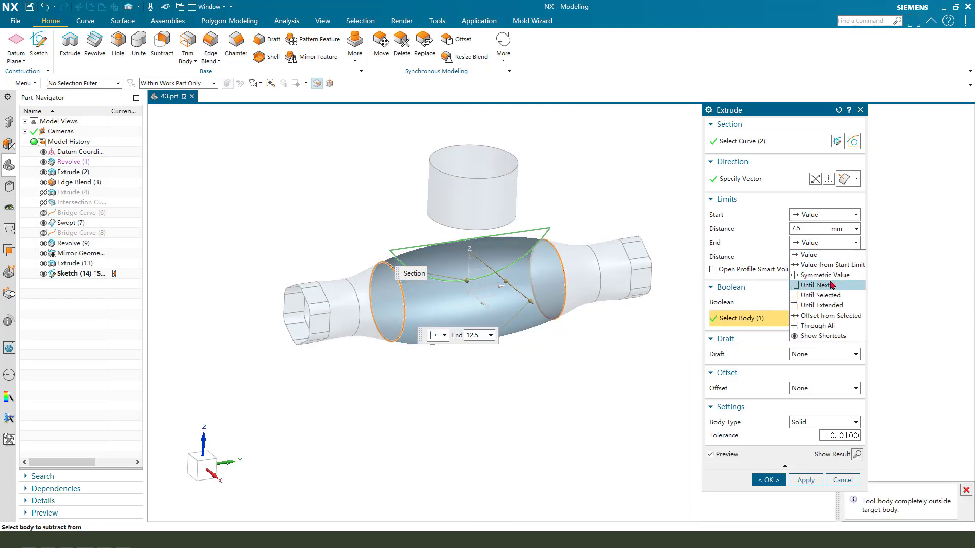
click(825, 275)
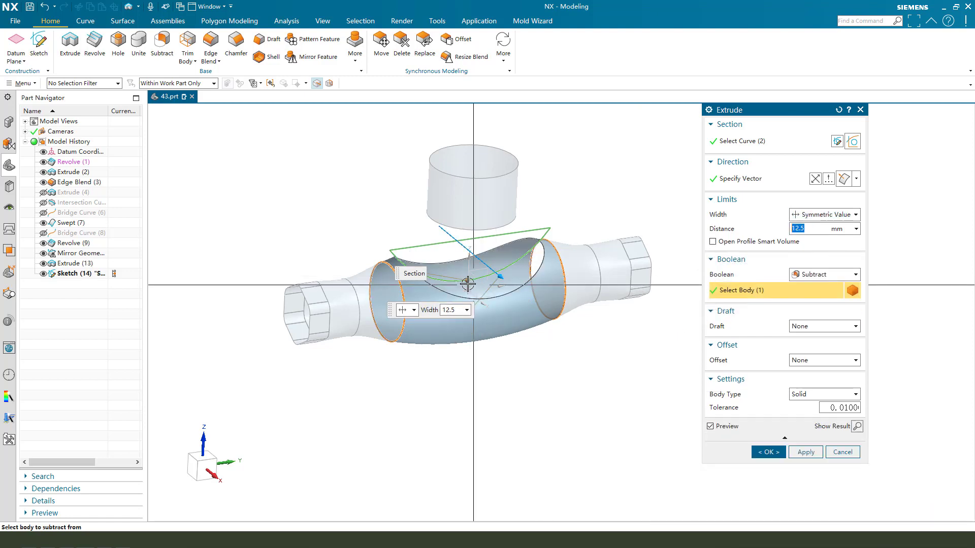
click(768, 451)
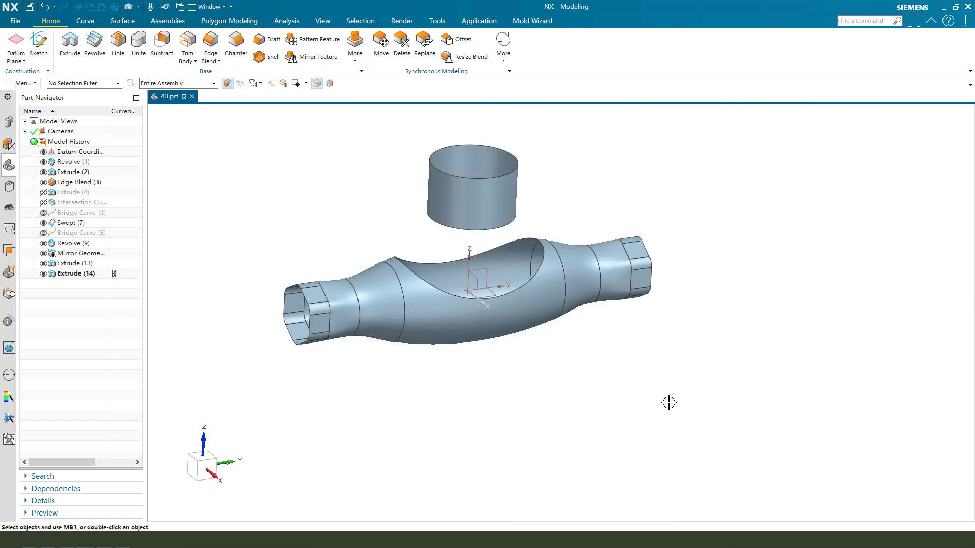
Step: Create intersection curves of the cylindrical branch face and the barrel's middle face with the YZ datum plane
middle_drag(547, 354, 519, 350)
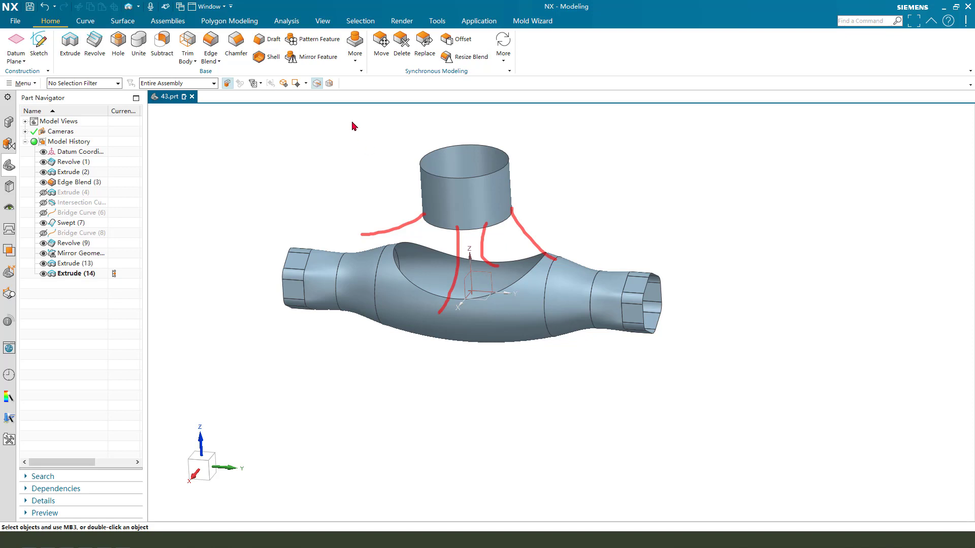
key(Escape)
click(91, 24)
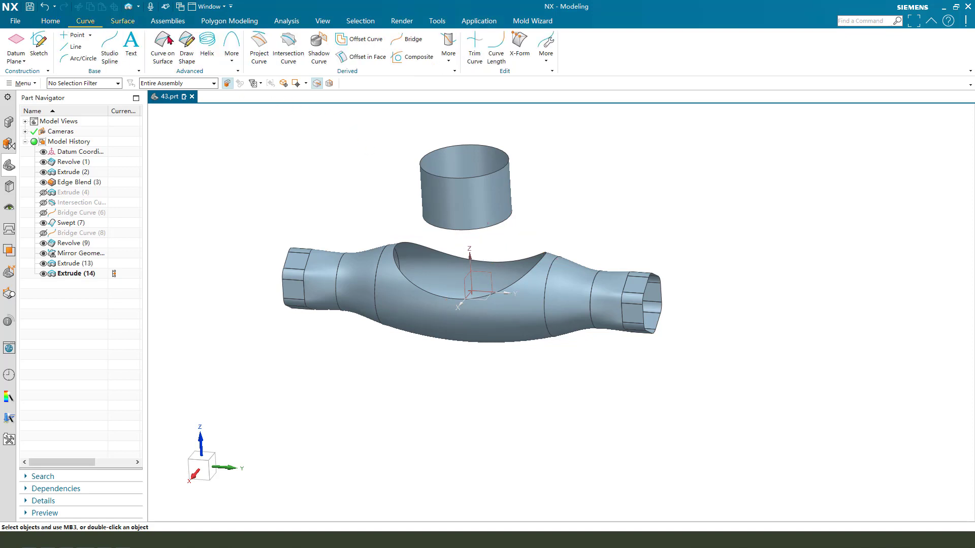
click(298, 61)
click(495, 205)
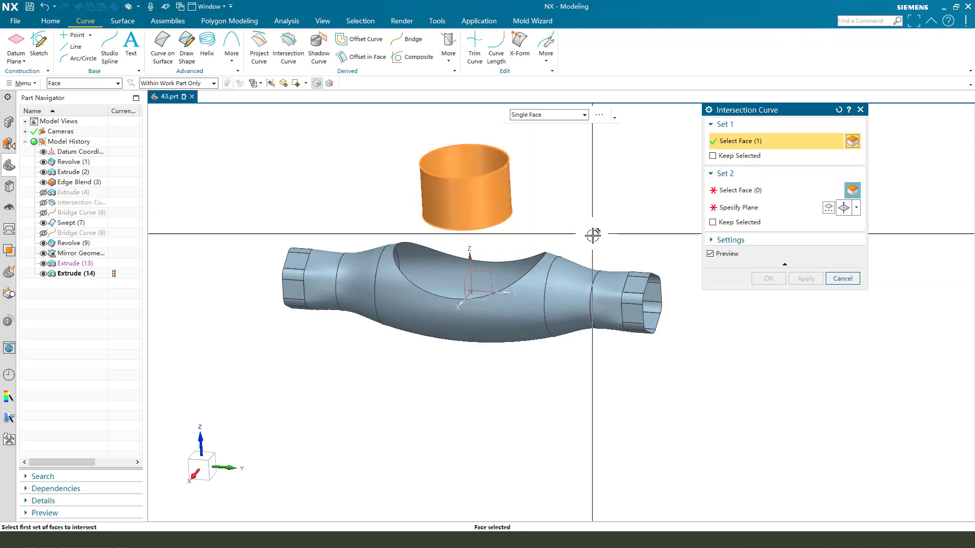
click(585, 257)
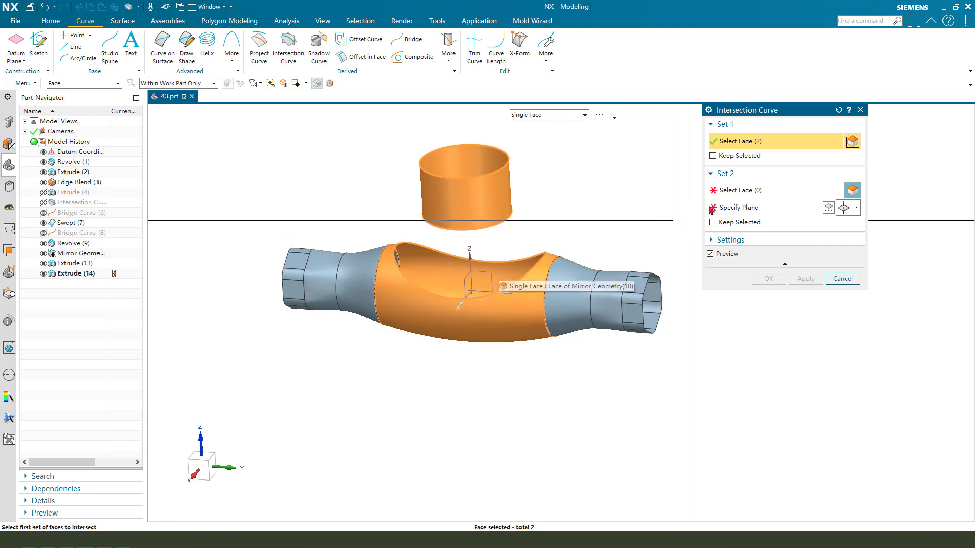
click(764, 191)
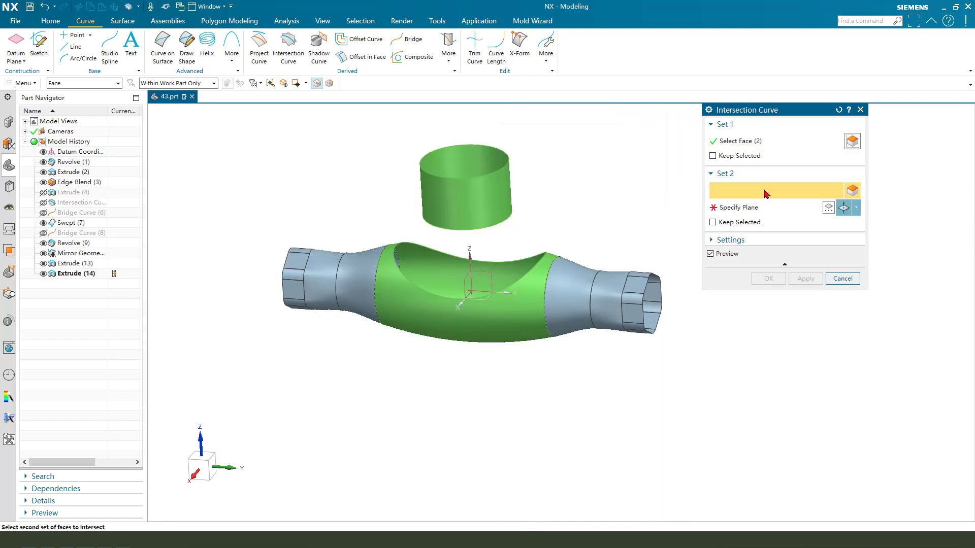
click(625, 264)
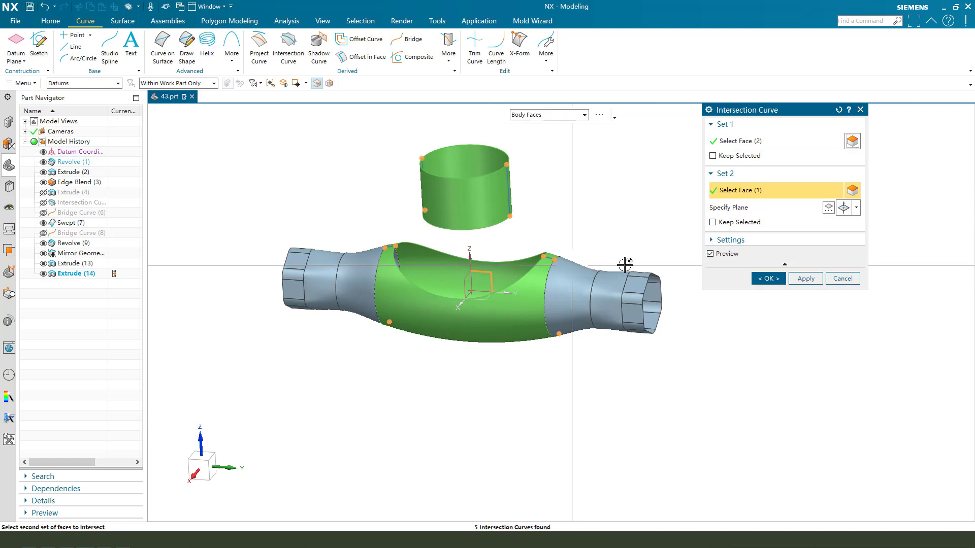
Step: Create intersection curves of the same branch and barrel faces with the XZ datum plane
click(472, 203)
click(462, 315)
click(742, 194)
mouse_move(460, 287)
middle_down()
mouse_move(472, 284)
mouse_move(456, 287)
middle_up()
click(544, 285)
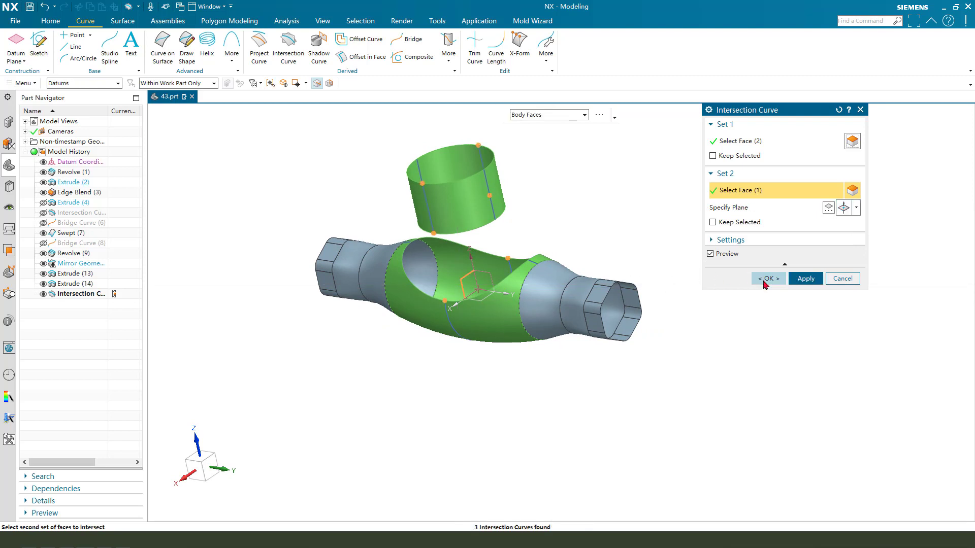
click(768, 279)
Step: Create a G1 bridge curve from the branch's lower end to the barrel's opening on the negative Y side
middle_drag(473, 327, 481, 316)
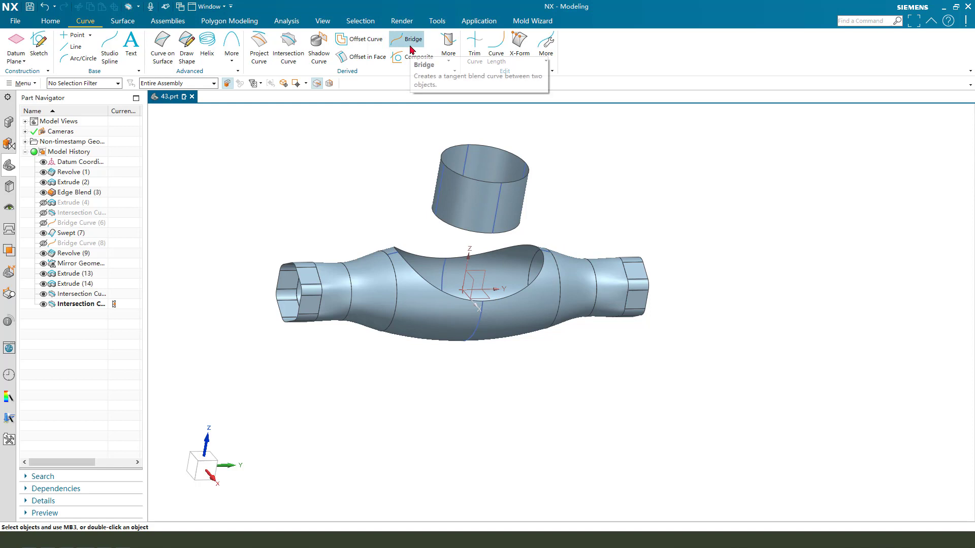
click(454, 176)
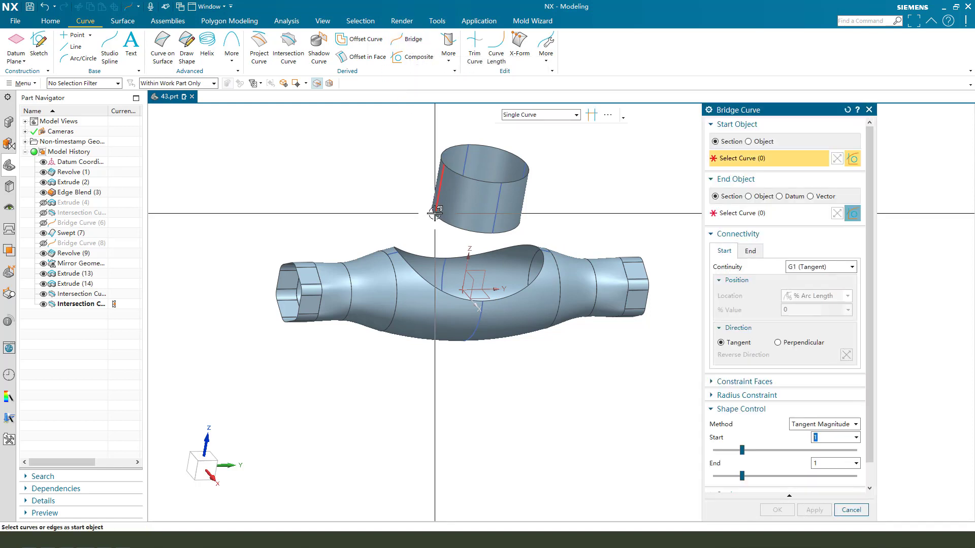
scroll(439, 244, up, 3)
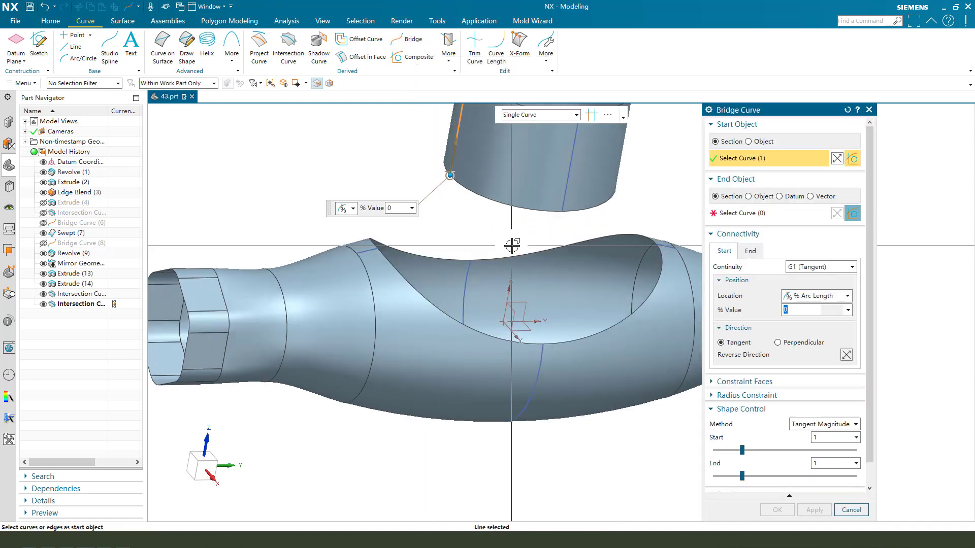
middle_click(381, 261)
click(371, 249)
scroll(388, 262, down, 3)
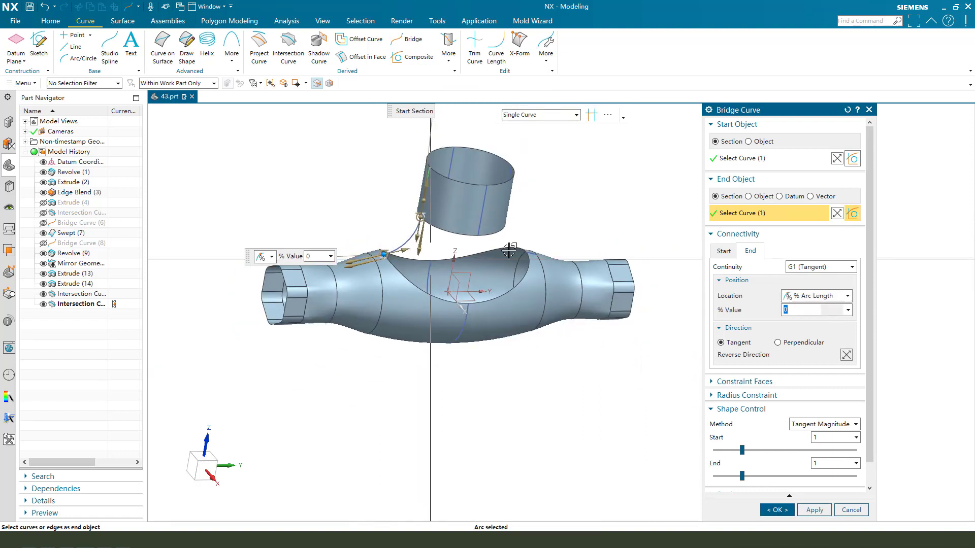
middle_click(538, 237)
Step: Add a G1 bridge curve between the branch's lower end and the barrel's opening on the positive Y side
middle_drag(526, 234, 488, 214)
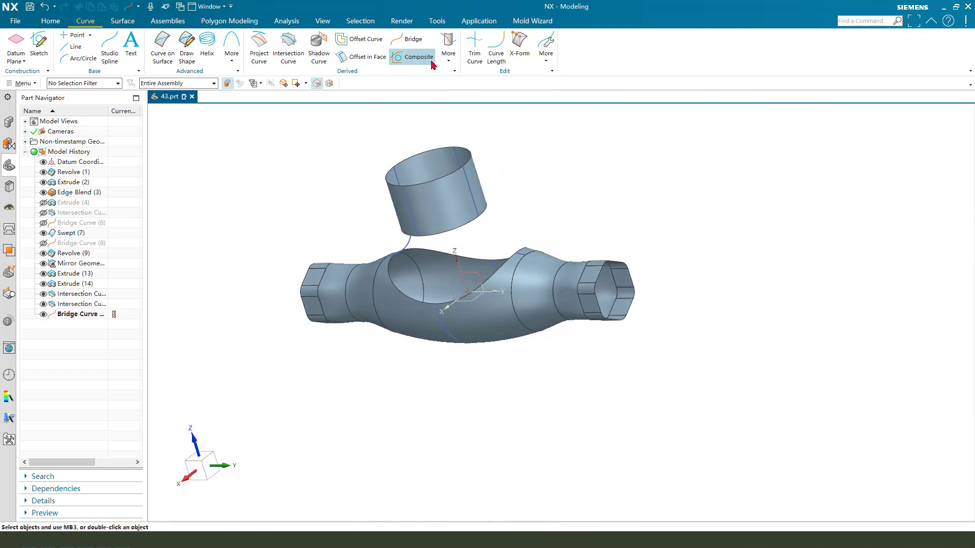
click(410, 39)
scroll(468, 205, up, 2)
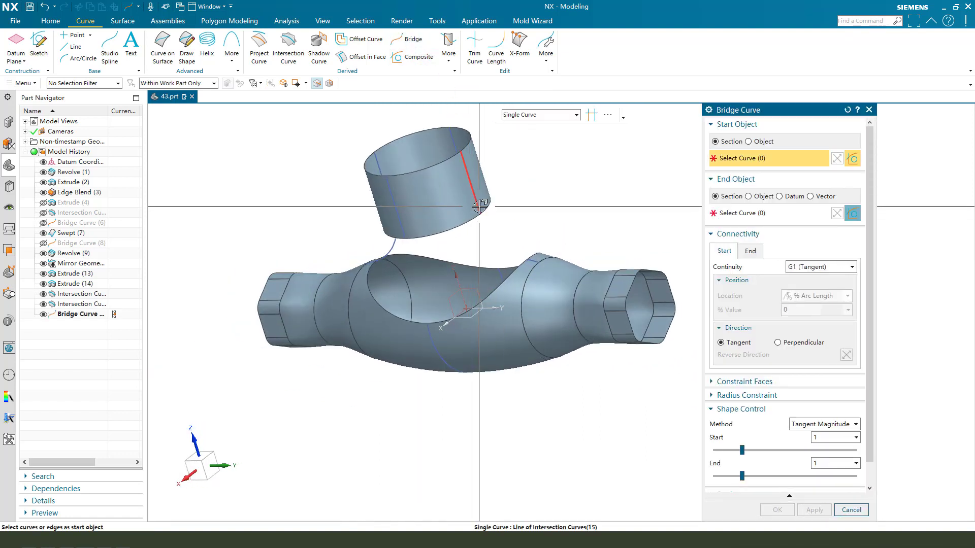
click(479, 206)
scroll(513, 211, up, 3)
scroll(563, 273, down, 4)
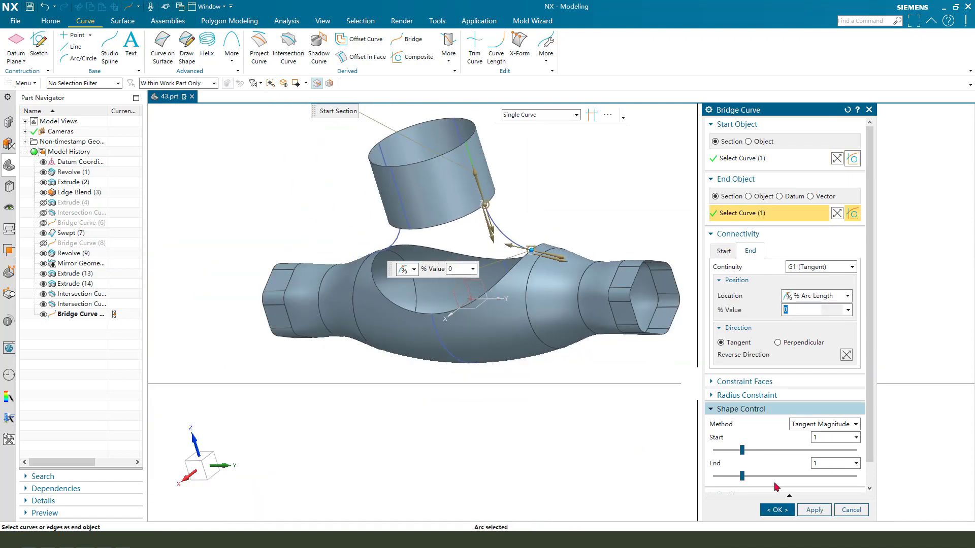
click(814, 510)
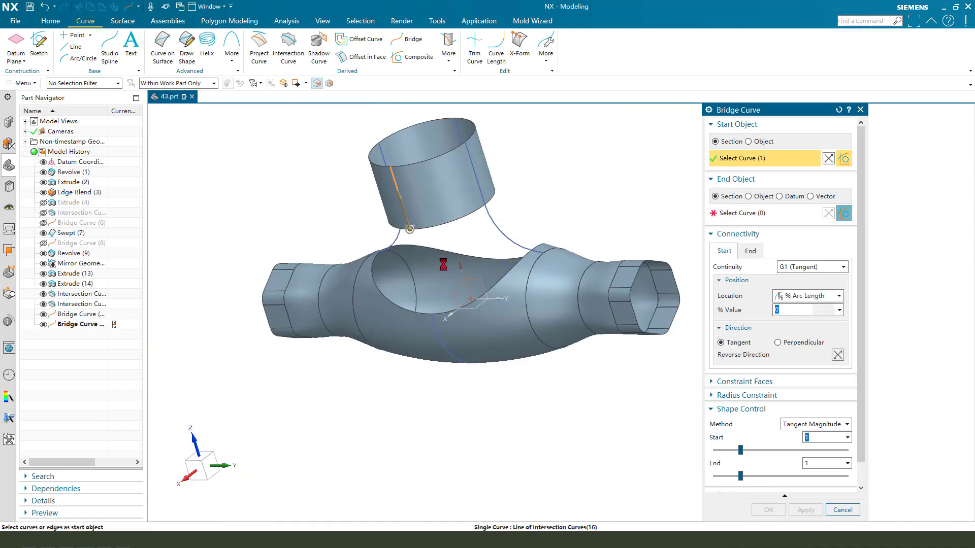
Step: Bridge the branch's intersection line to the barrel's intersection arc on the positive X side with G1 continuity
click(414, 223)
click(432, 313)
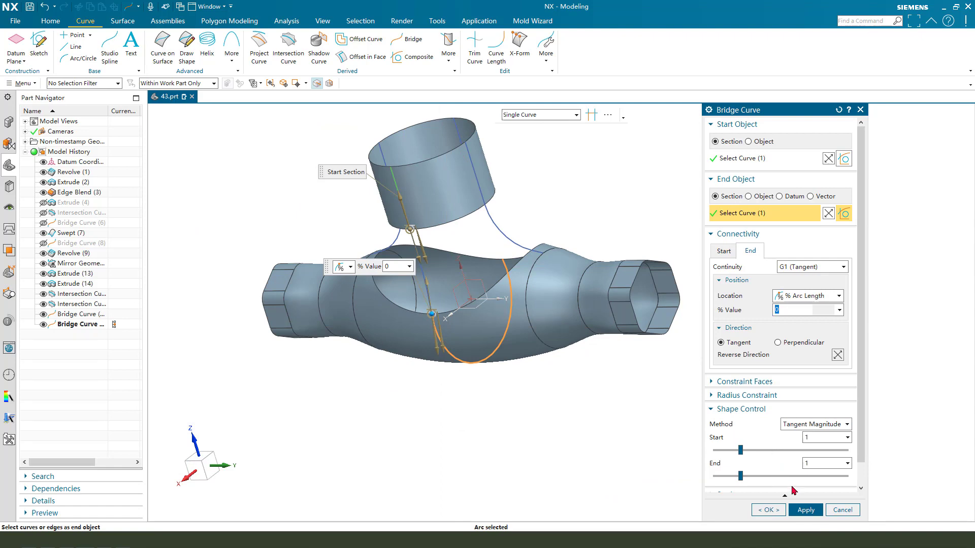
click(805, 509)
Step: Bridge the branch's intersection line to the barrel's intersection arc on the negative X side with G1 continuity
middle_drag(501, 272, 504, 300)
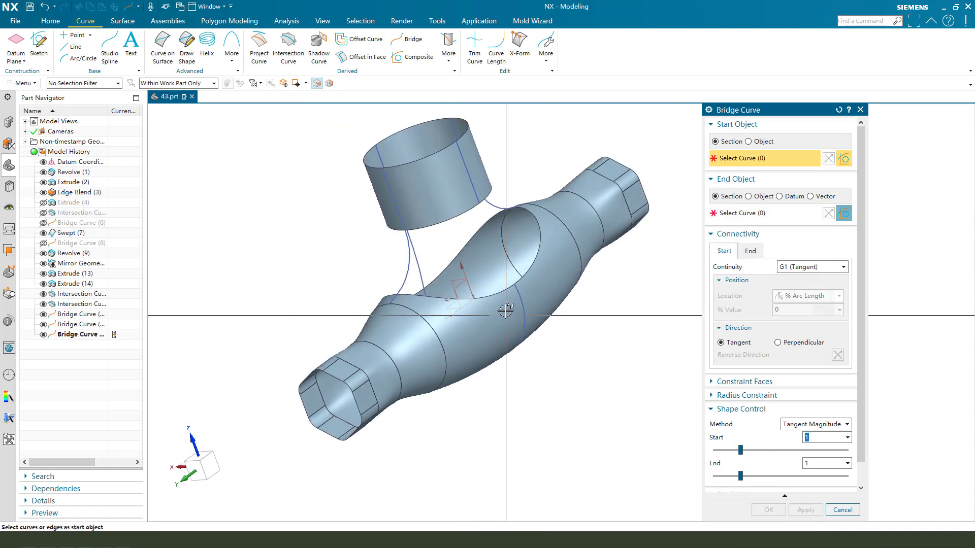
click(479, 187)
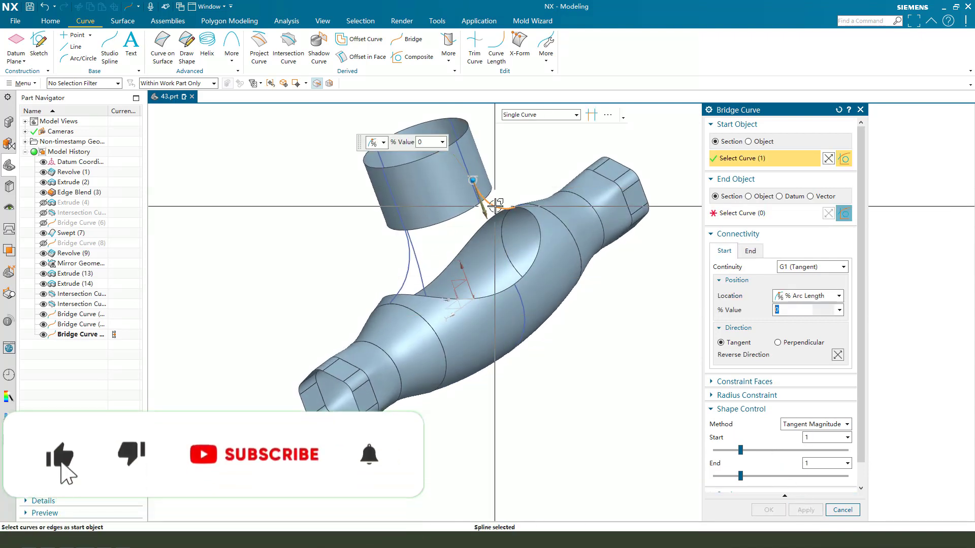
click(520, 304)
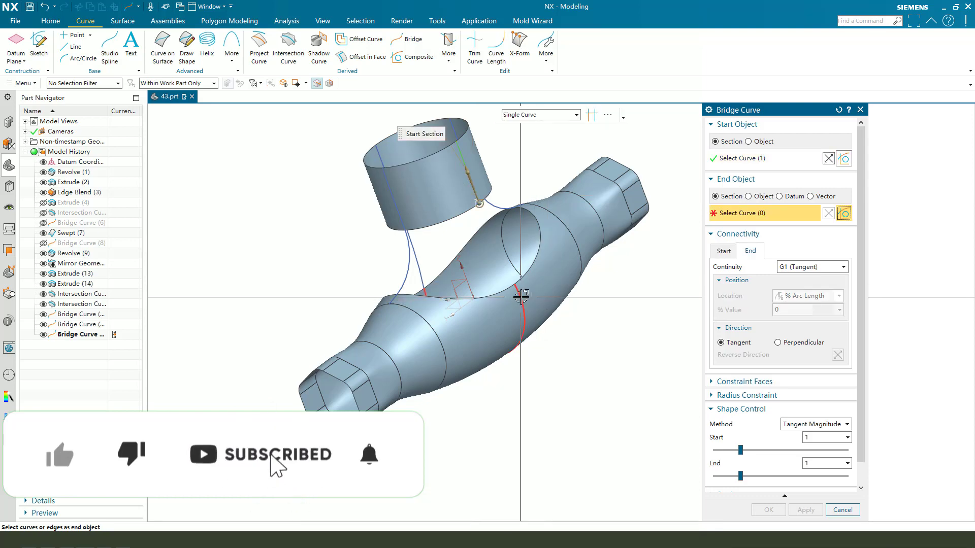
click(769, 510)
Step: Start a Through Curve Mesh surface with the branch's lower circular edge and the barrel's opening edge as its two primary curves
middle_drag(561, 365, 592, 363)
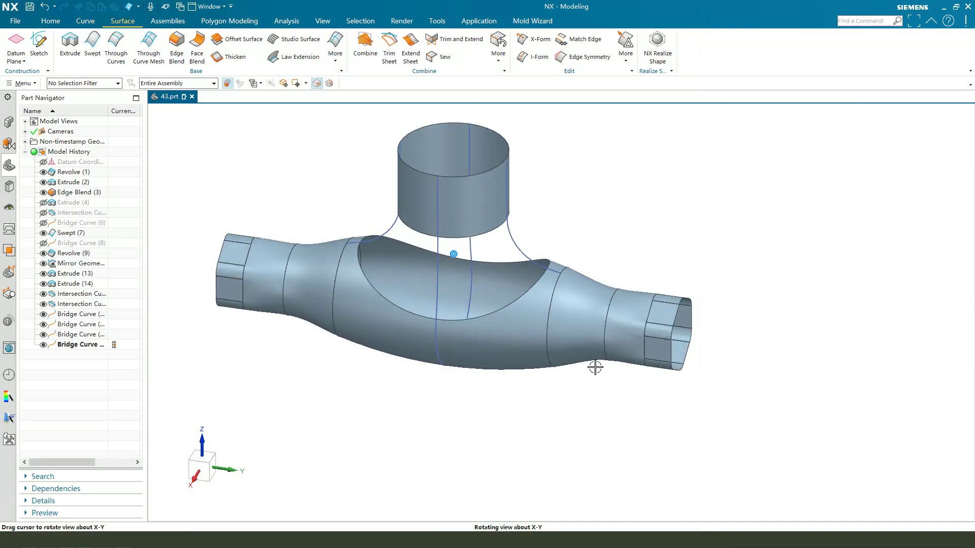
scroll(587, 424, up, 2)
middle_drag(702, 433, 706, 434)
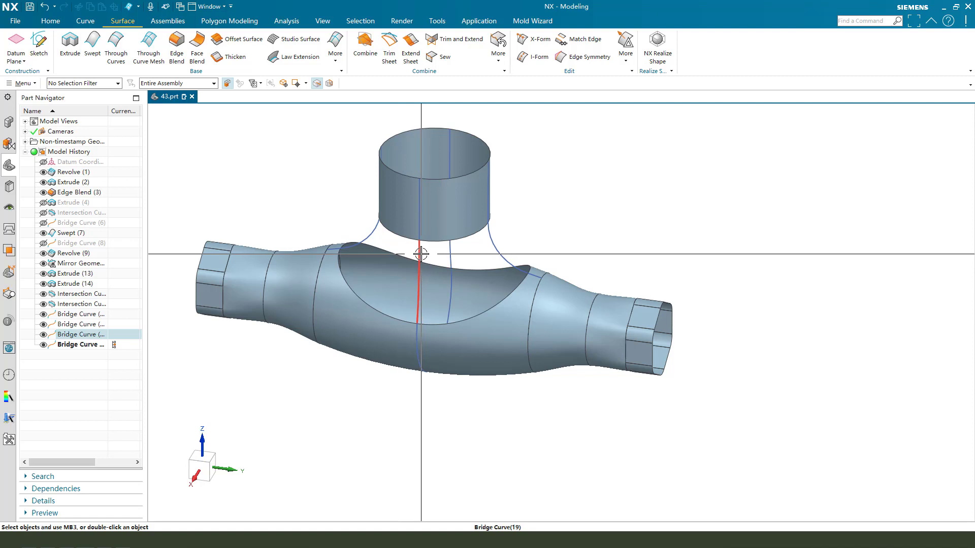
click(148, 49)
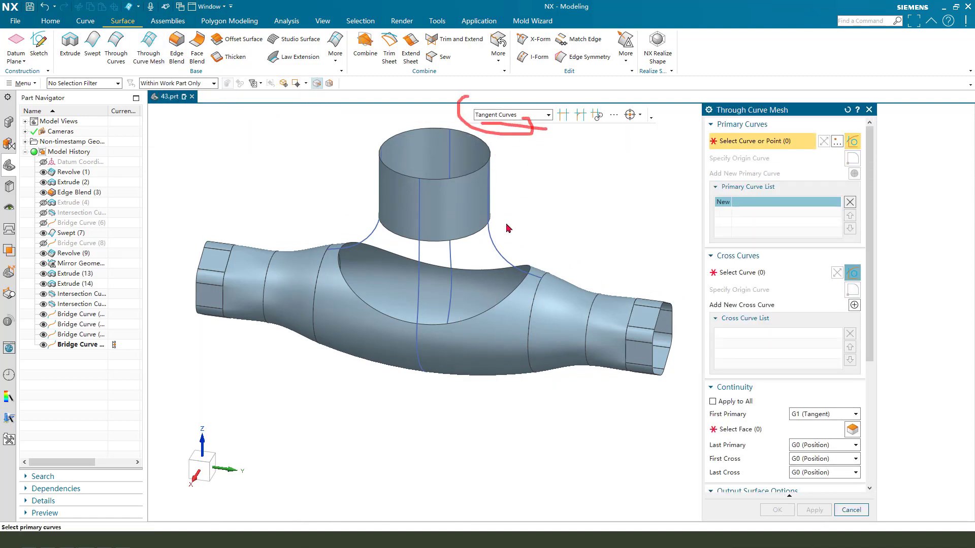
click(434, 245)
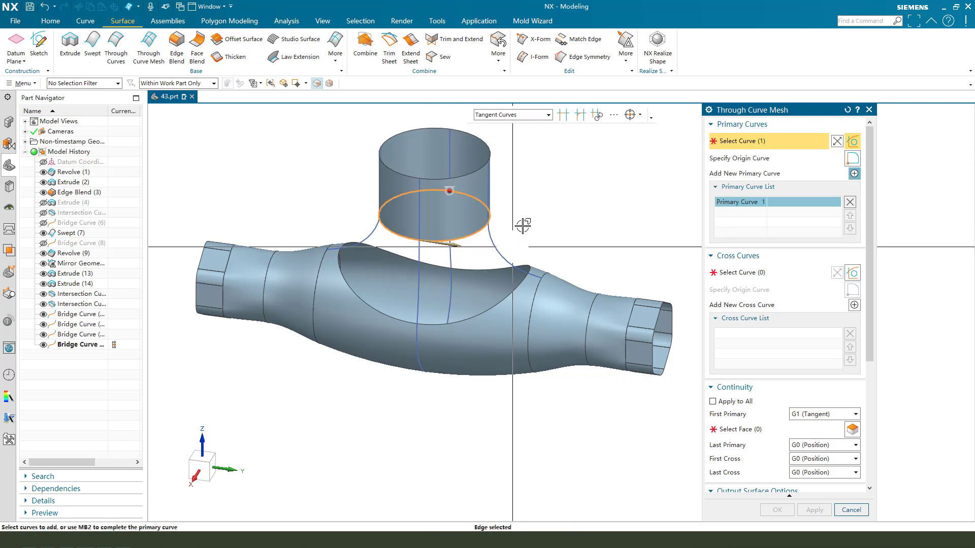
middle_click(532, 211)
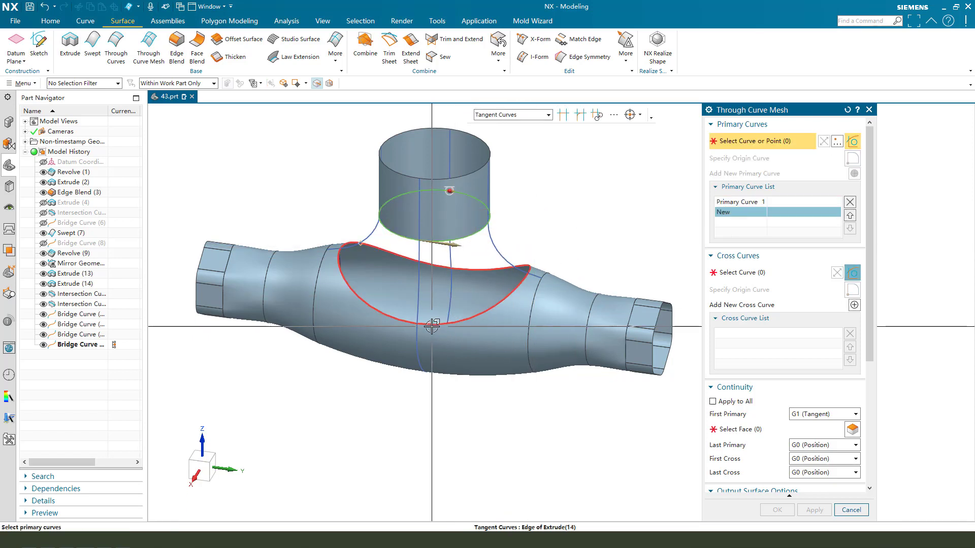
click(508, 296)
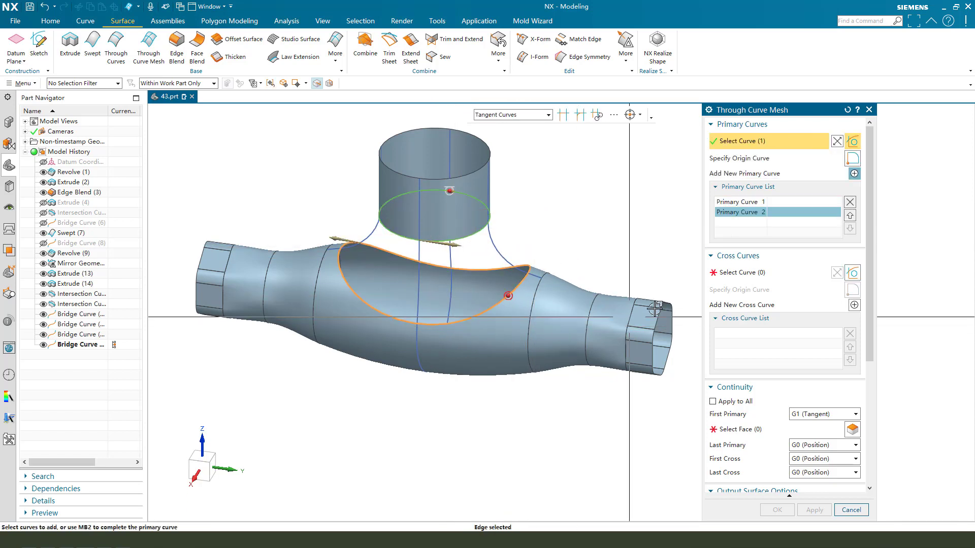
Step: Add the four bridge curves in order around the branch as cross curves, reselecting the negative Y curve last to close the mesh
click(737, 274)
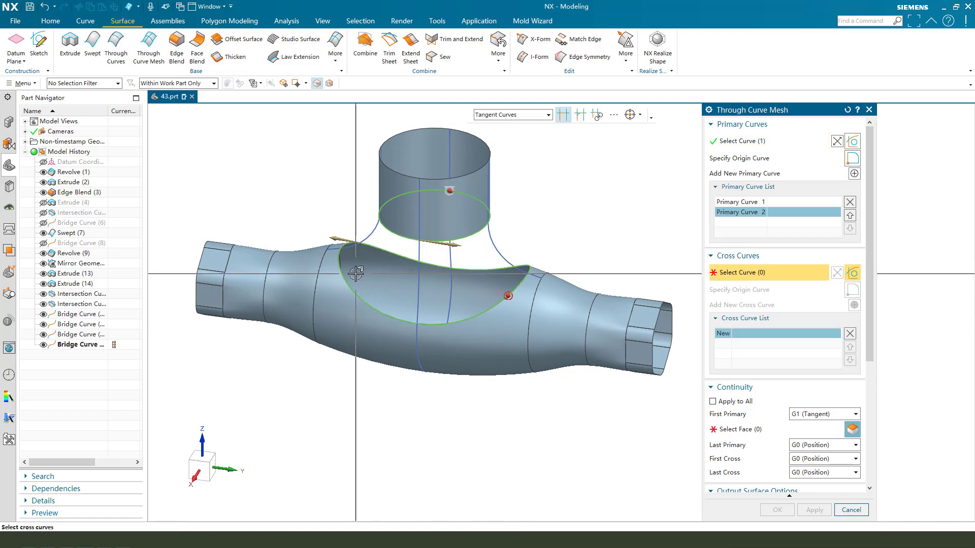
middle_drag(356, 275, 371, 241)
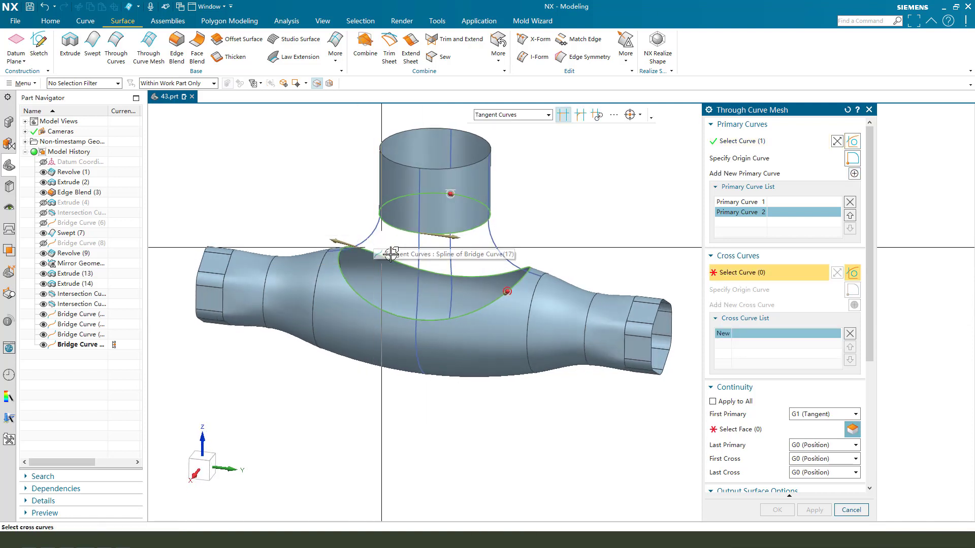
scroll(391, 254, up, 1)
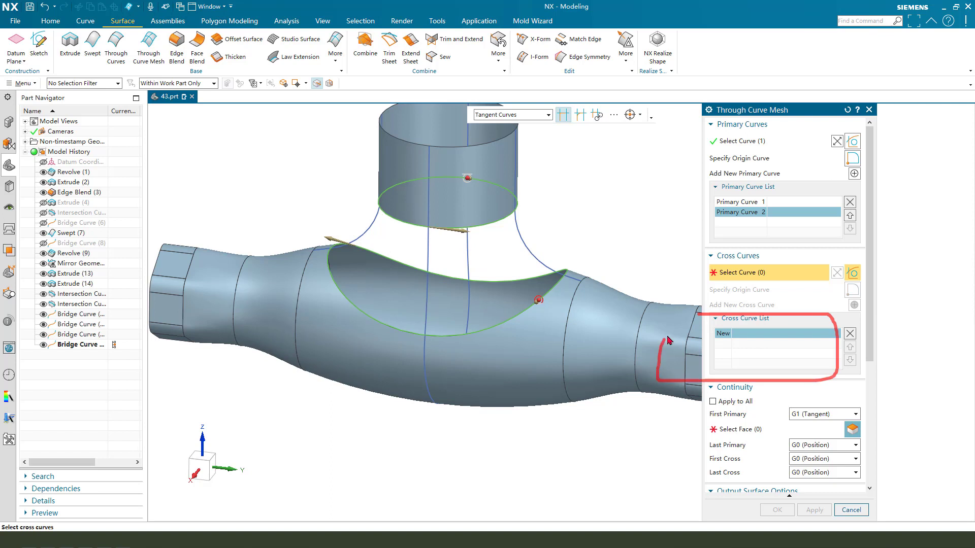
click(356, 236)
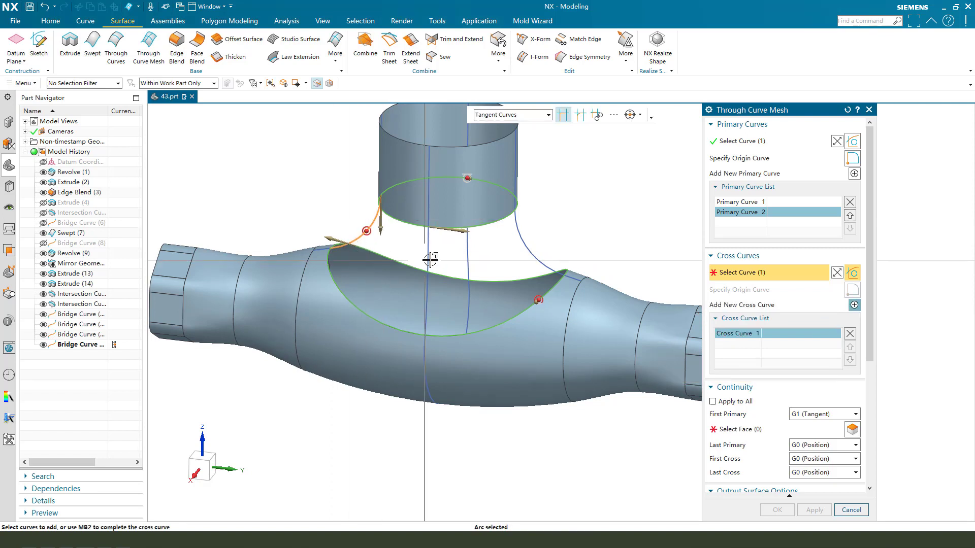
middle_click(624, 244)
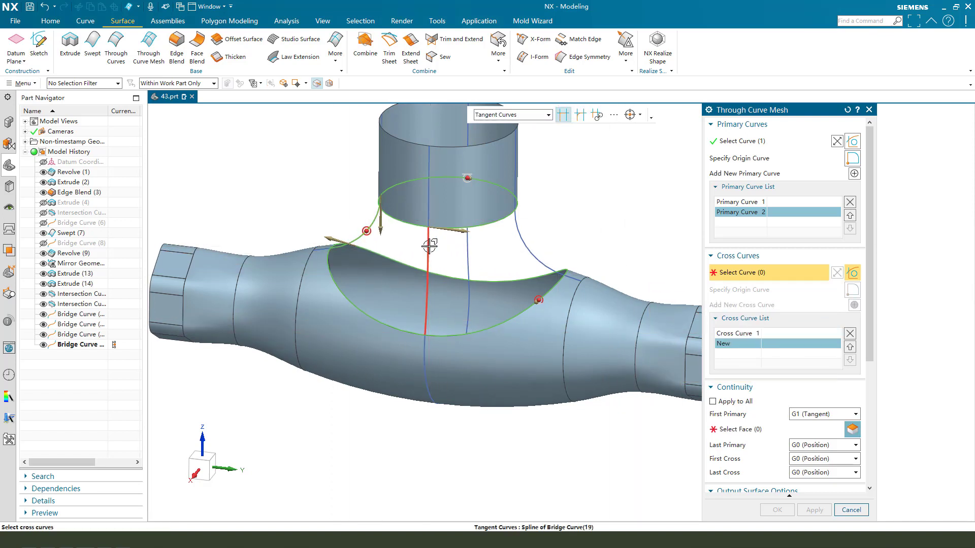
click(428, 287)
middle_click(583, 220)
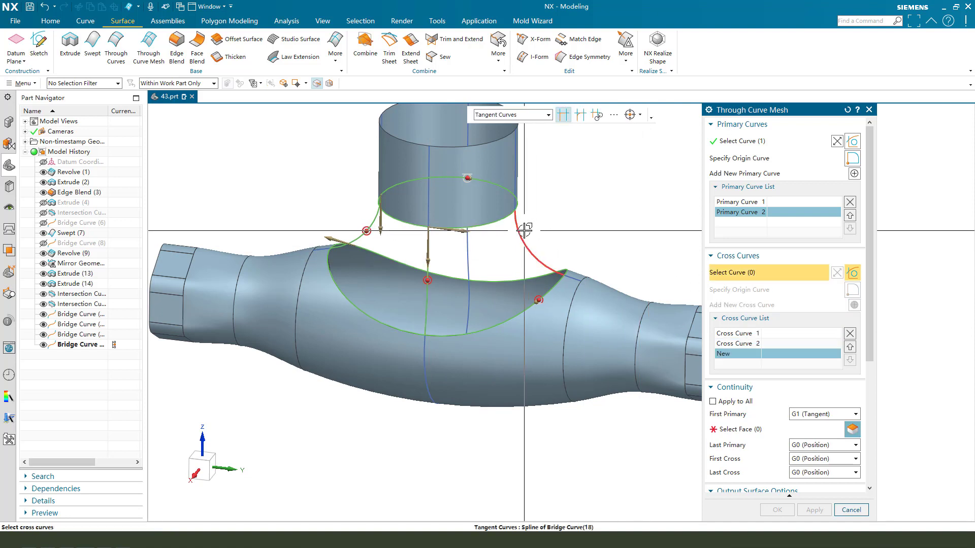
click(520, 233)
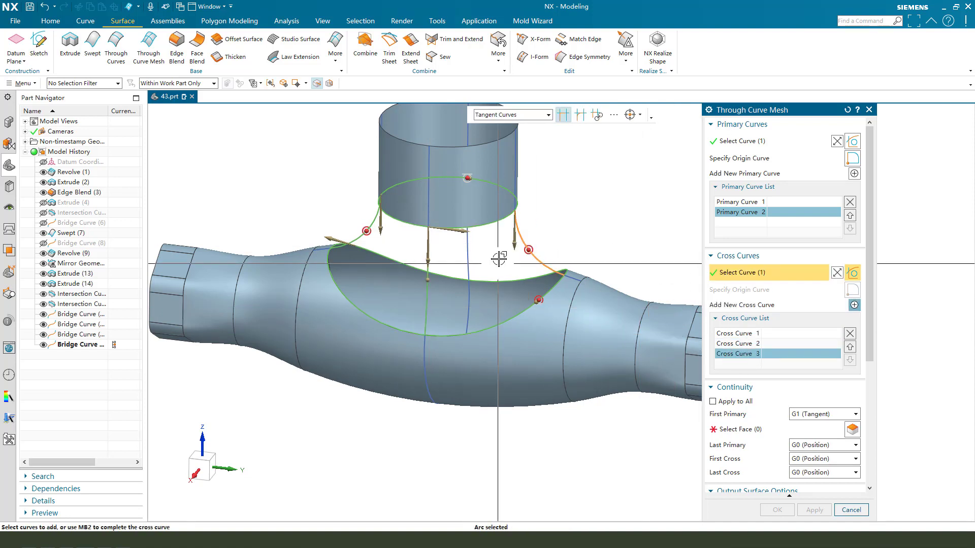
middle_click(553, 256)
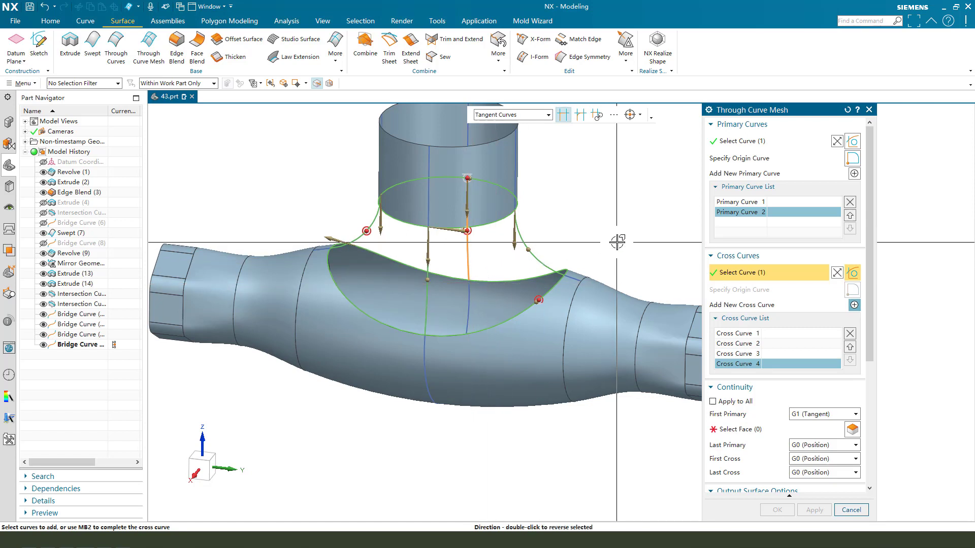
middle_click(345, 244)
scroll(373, 222, up, 2)
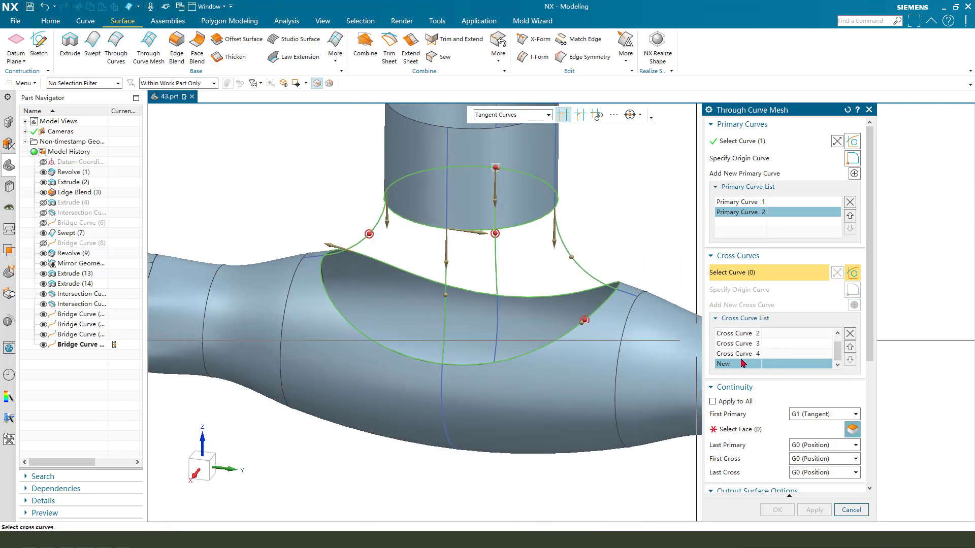
click(376, 220)
scroll(376, 219, down, 3)
Step: Set first and last primary continuity to G1 (Tangent) against the branch and barrel faces, and create the curve mesh surface
click(823, 414)
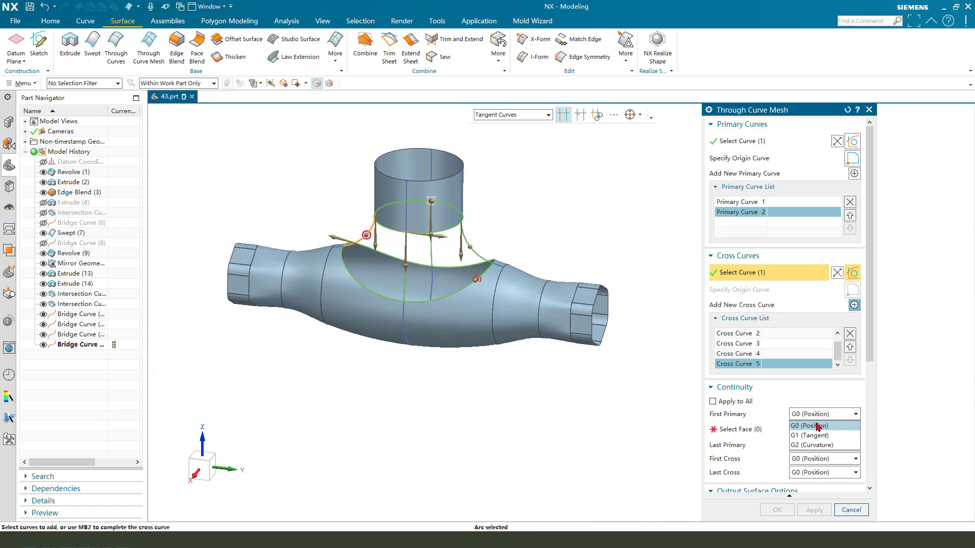
click(818, 426)
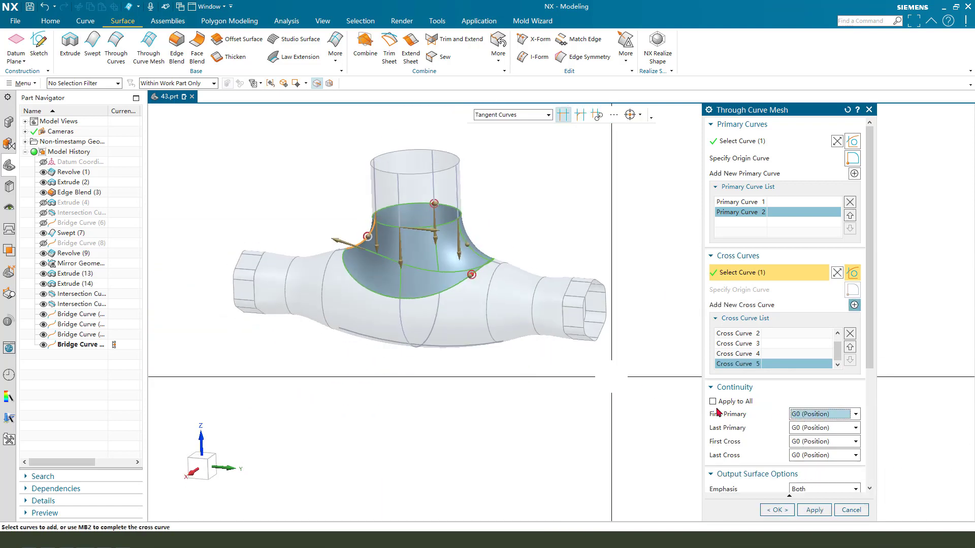
click(820, 414)
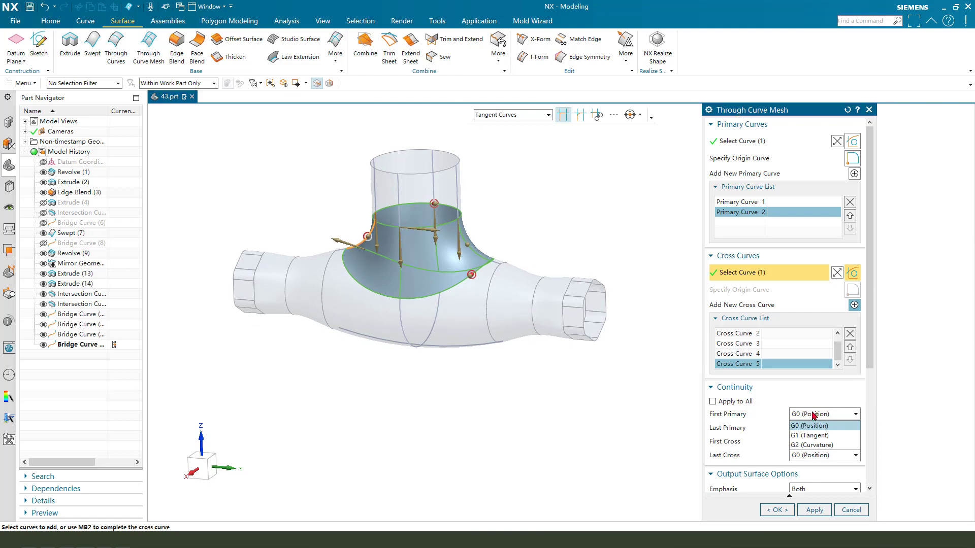
click(815, 431)
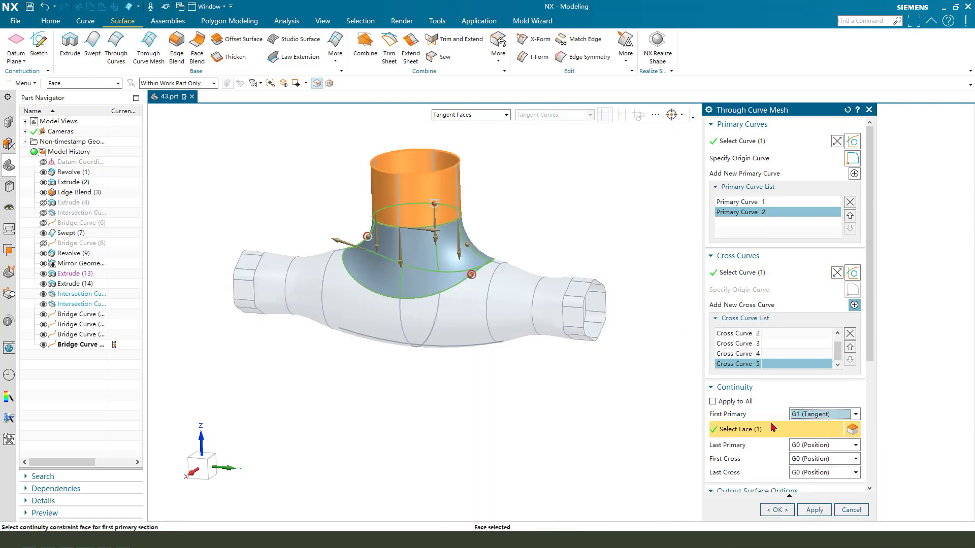
click(819, 466)
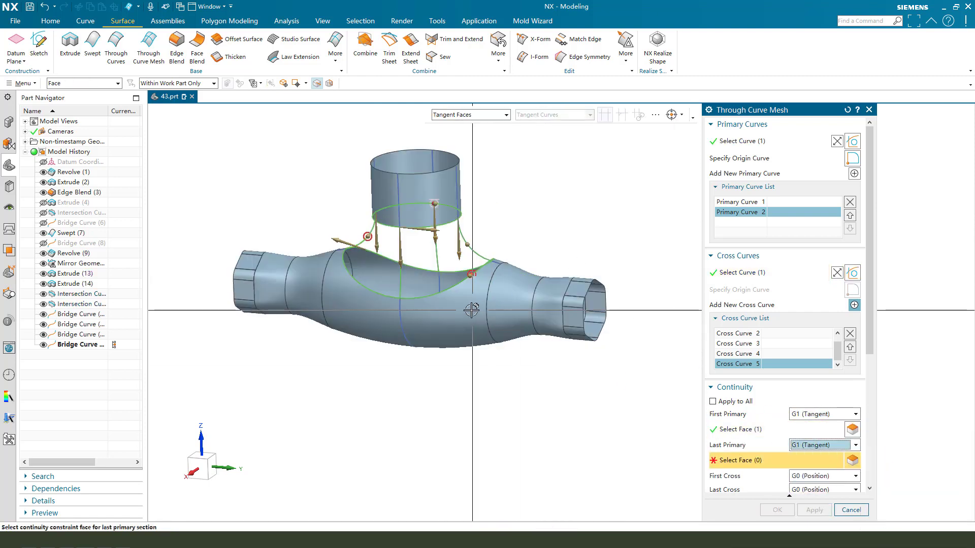
click(777, 509)
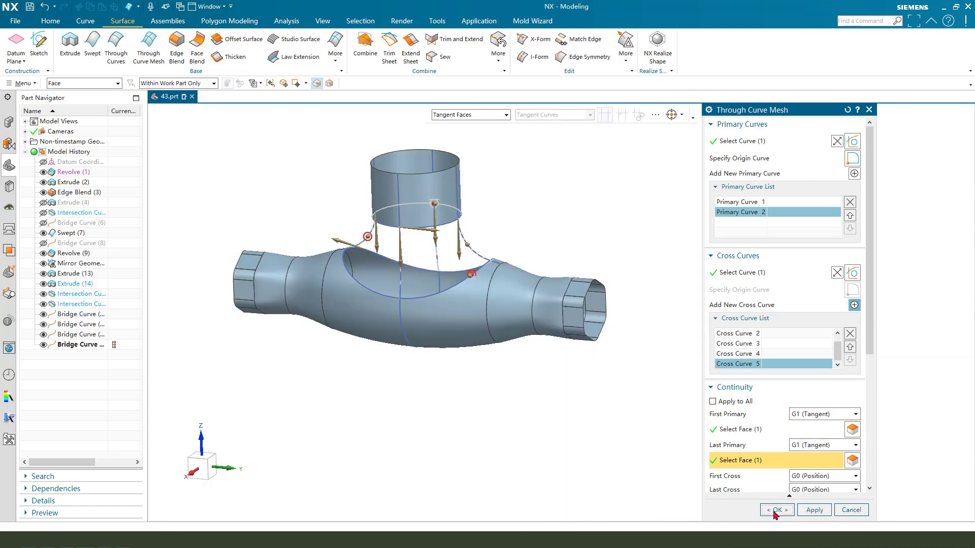
Step: Sew all remaining sheet bodies of the fitting to the central barrel sheet as the target
middle_drag(435, 270, 398, 178)
middle_drag(459, 137, 518, 133)
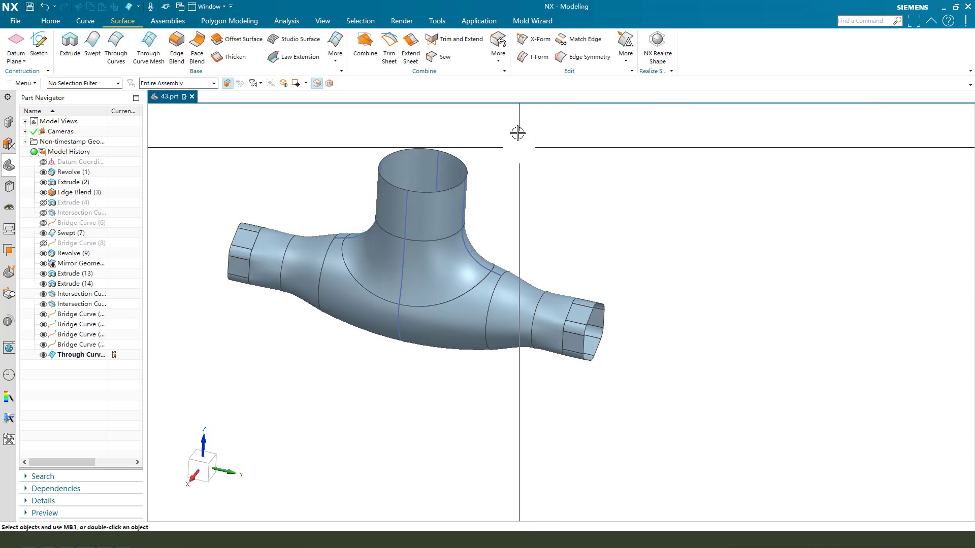
click(445, 59)
click(446, 322)
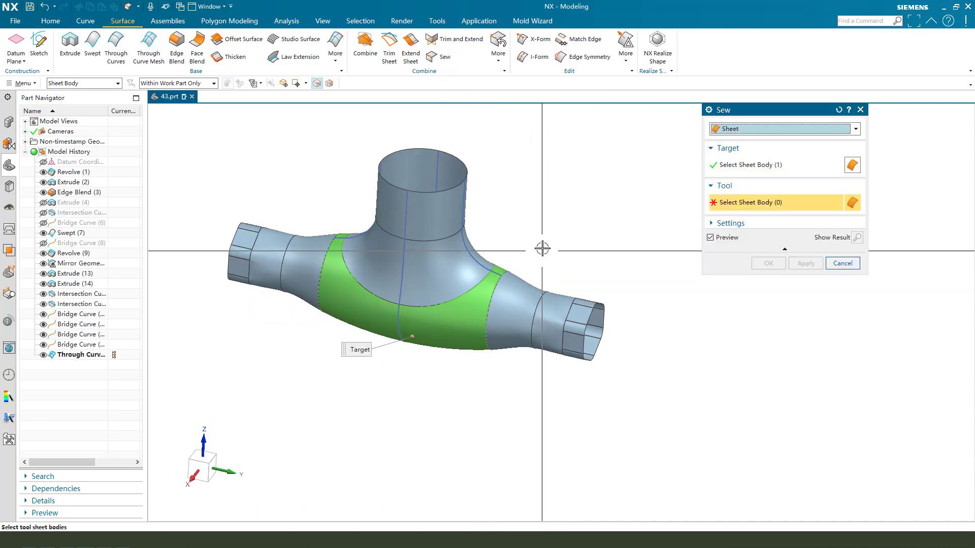
scroll(543, 249, down, 2)
drag(284, 156, 620, 357)
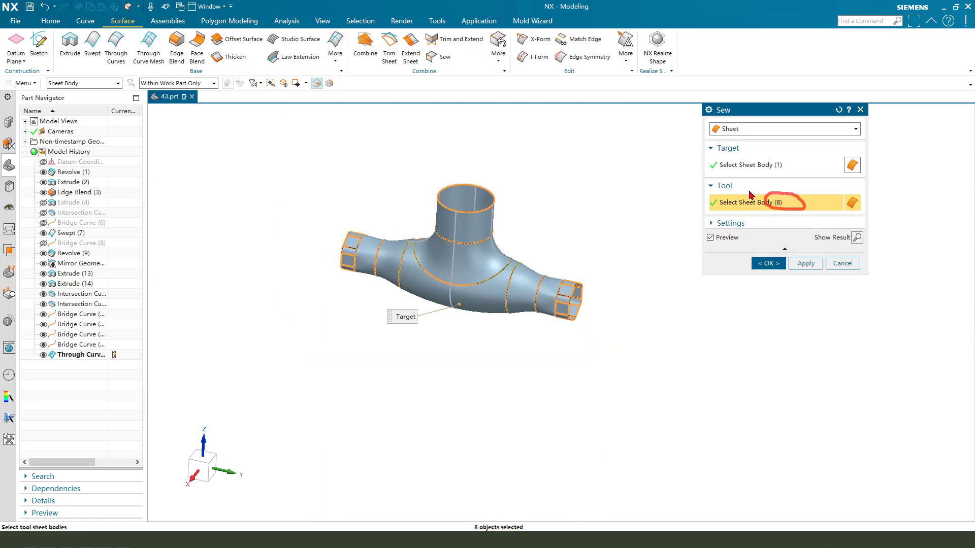
click(768, 263)
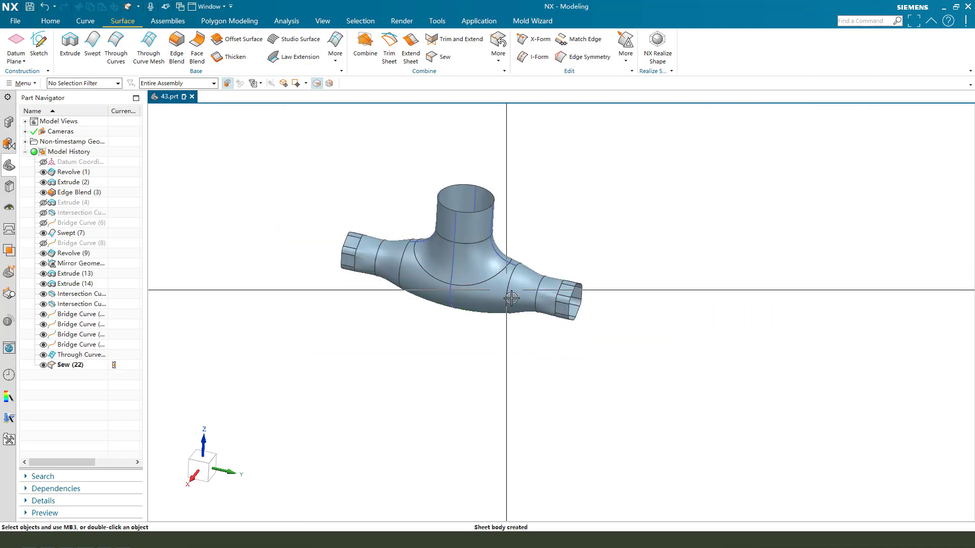
Step: Hide the bridge and intersection curves while keeping the sewn sheet body displayed
key(ctrl+b)
drag(643, 355, 246, 132)
shift+click(569, 305)
middle_click(598, 350)
Step: Thicken all faces of the sewn body with Offset 1 at 0.5 mm, Offset 2 at 0 mm and no Boolean
middle_drag(531, 261, 502, 312)
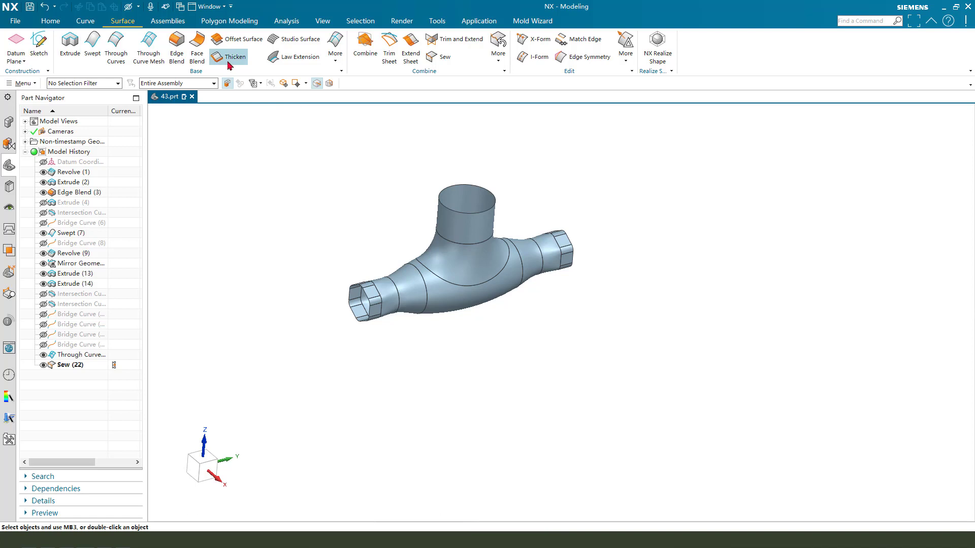
click(228, 59)
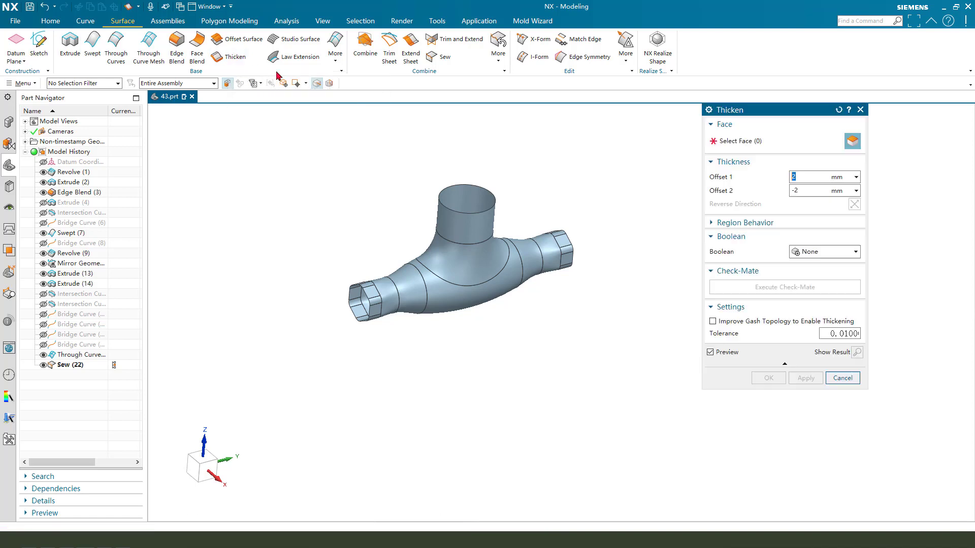
middle_drag(626, 286, 551, 151)
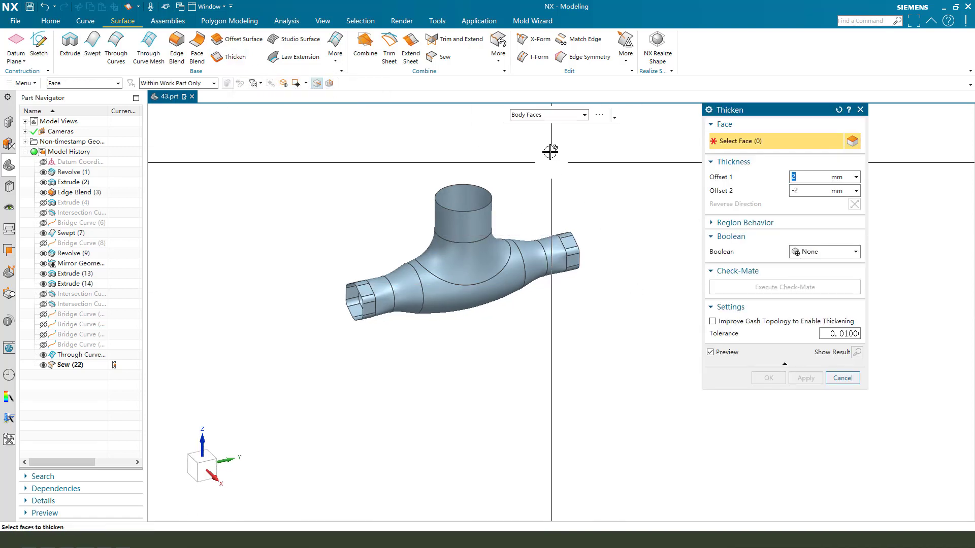
click(485, 252)
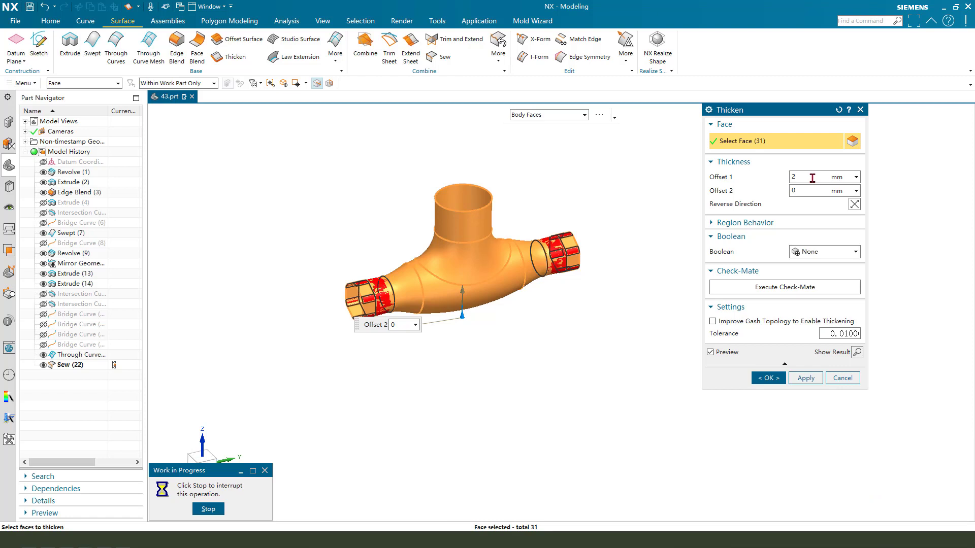
click(814, 177)
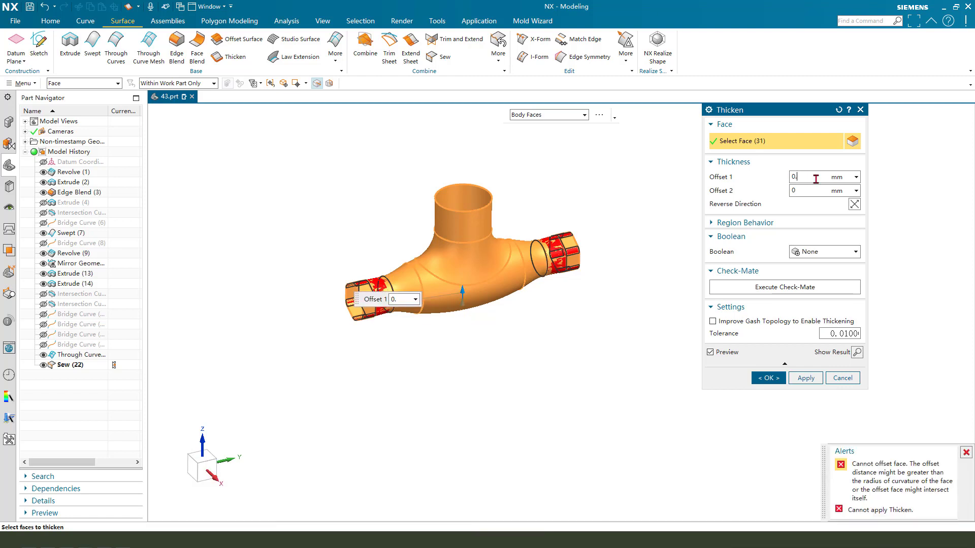
key(Return)
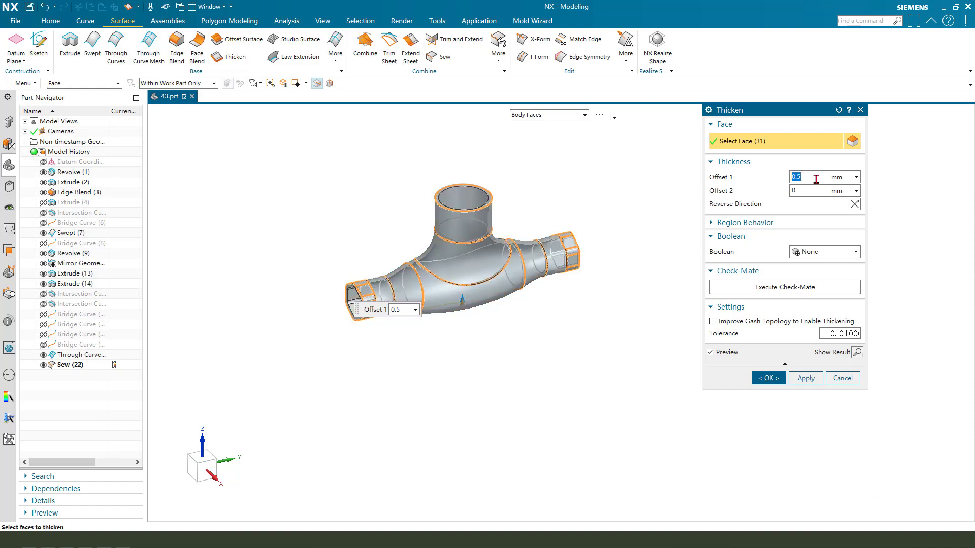
scroll(472, 267, up, 2)
click(769, 378)
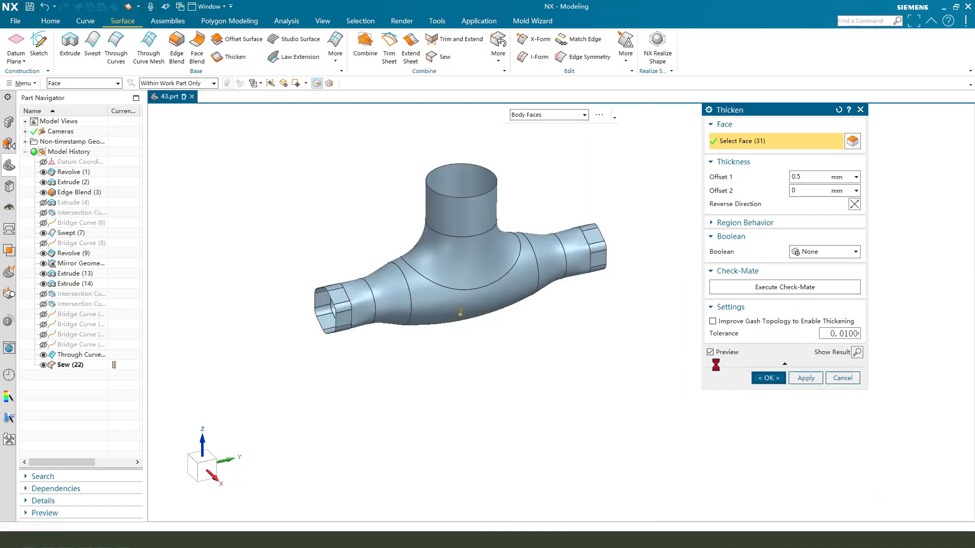
Step: Hide the sewn sheet body, leaving only the thickened solid displayed
key(ctrl+b)
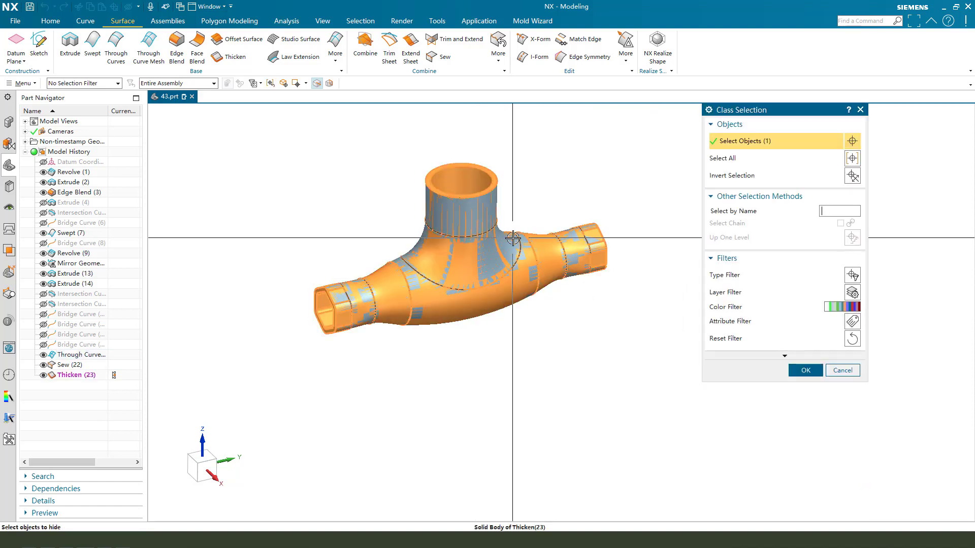
click(496, 187)
middle_click(611, 262)
Step: Change the display colour of the thickened solid body to green
middle_drag(610, 262, 503, 284)
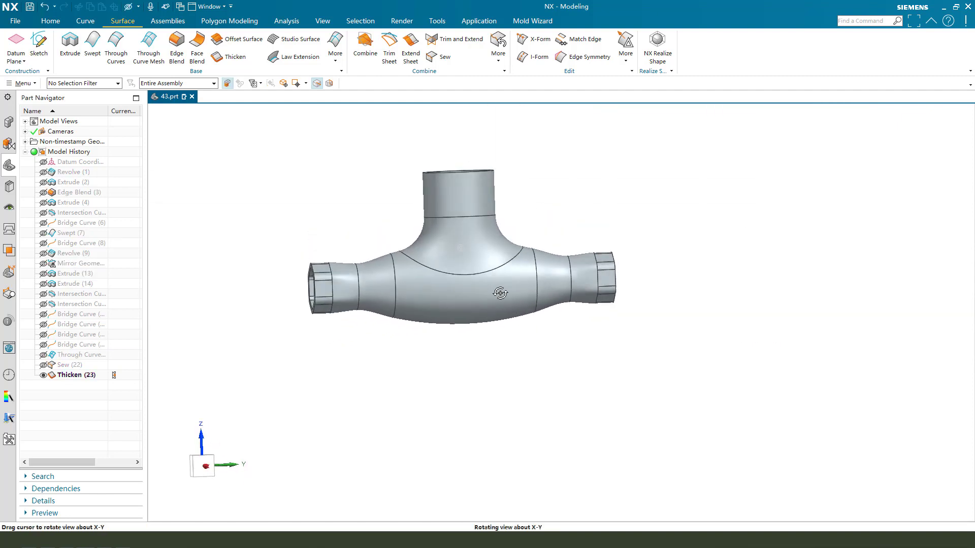
middle_drag(726, 314, 614, 328)
key(ctrl+j)
click(498, 265)
middle_click(628, 281)
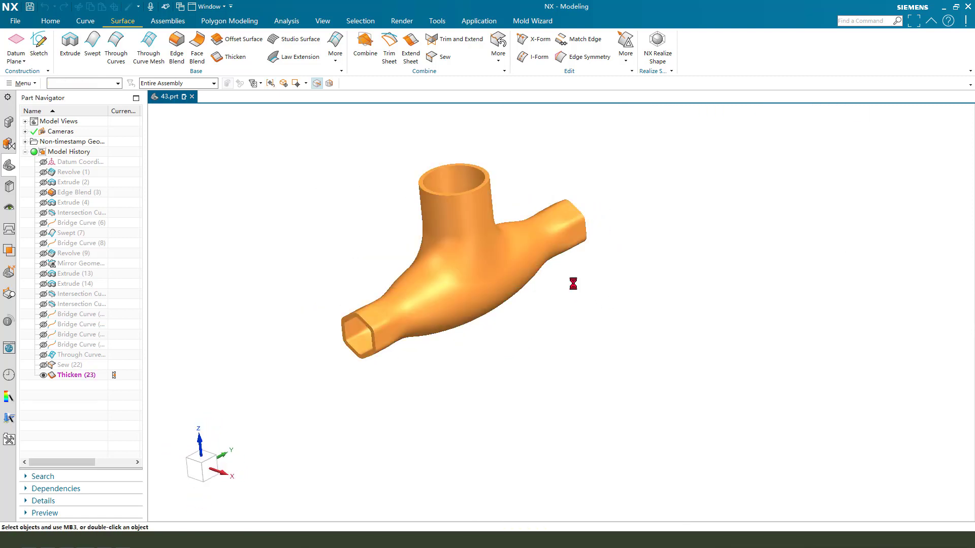
click(853, 172)
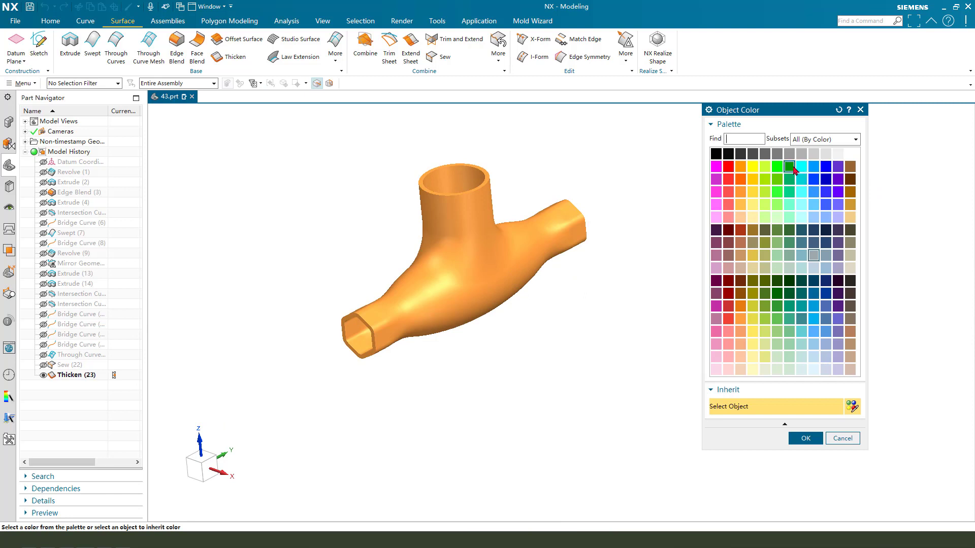
middle_click(637, 281)
middle_drag(640, 322, 568, 288)
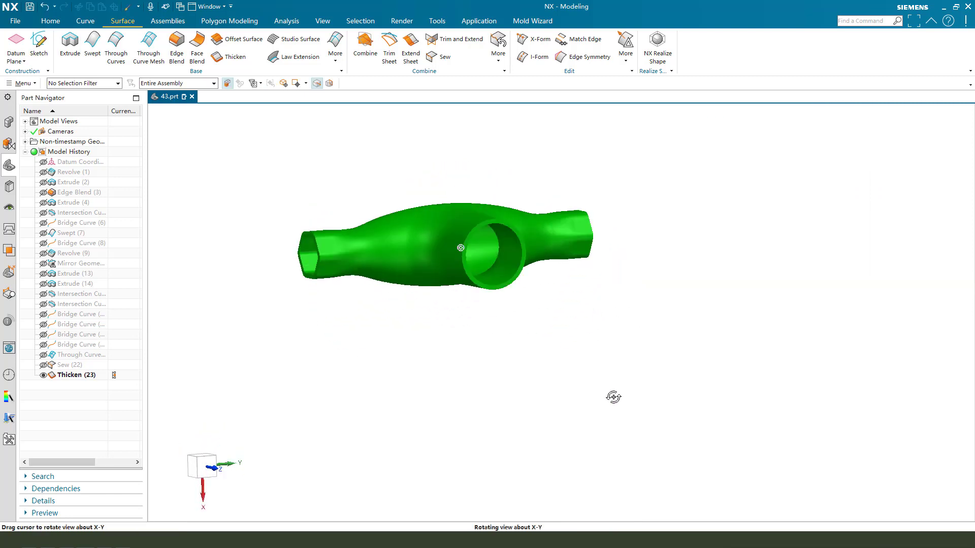
middle_drag(614, 397, 470, 344)
scroll(505, 293, up, 2)
middle_drag(506, 292, 528, 313)
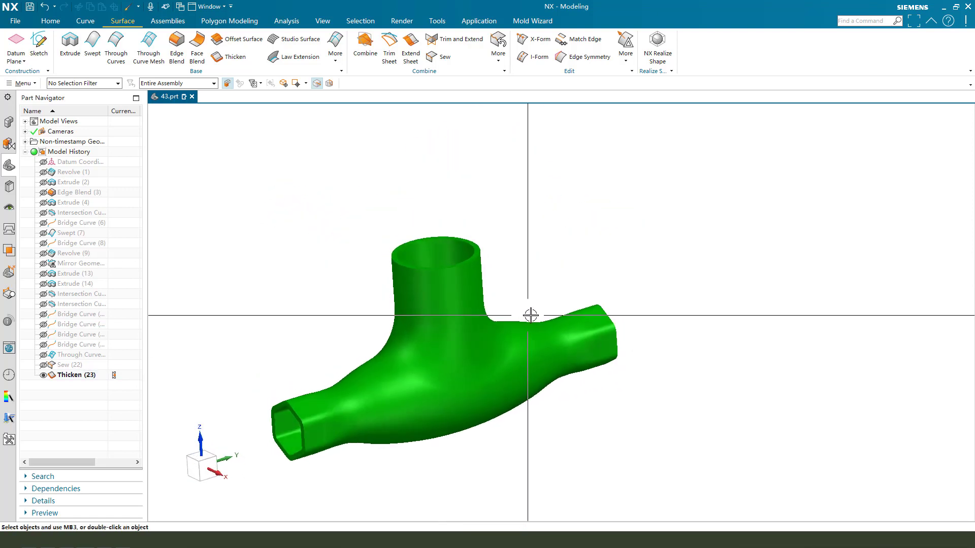